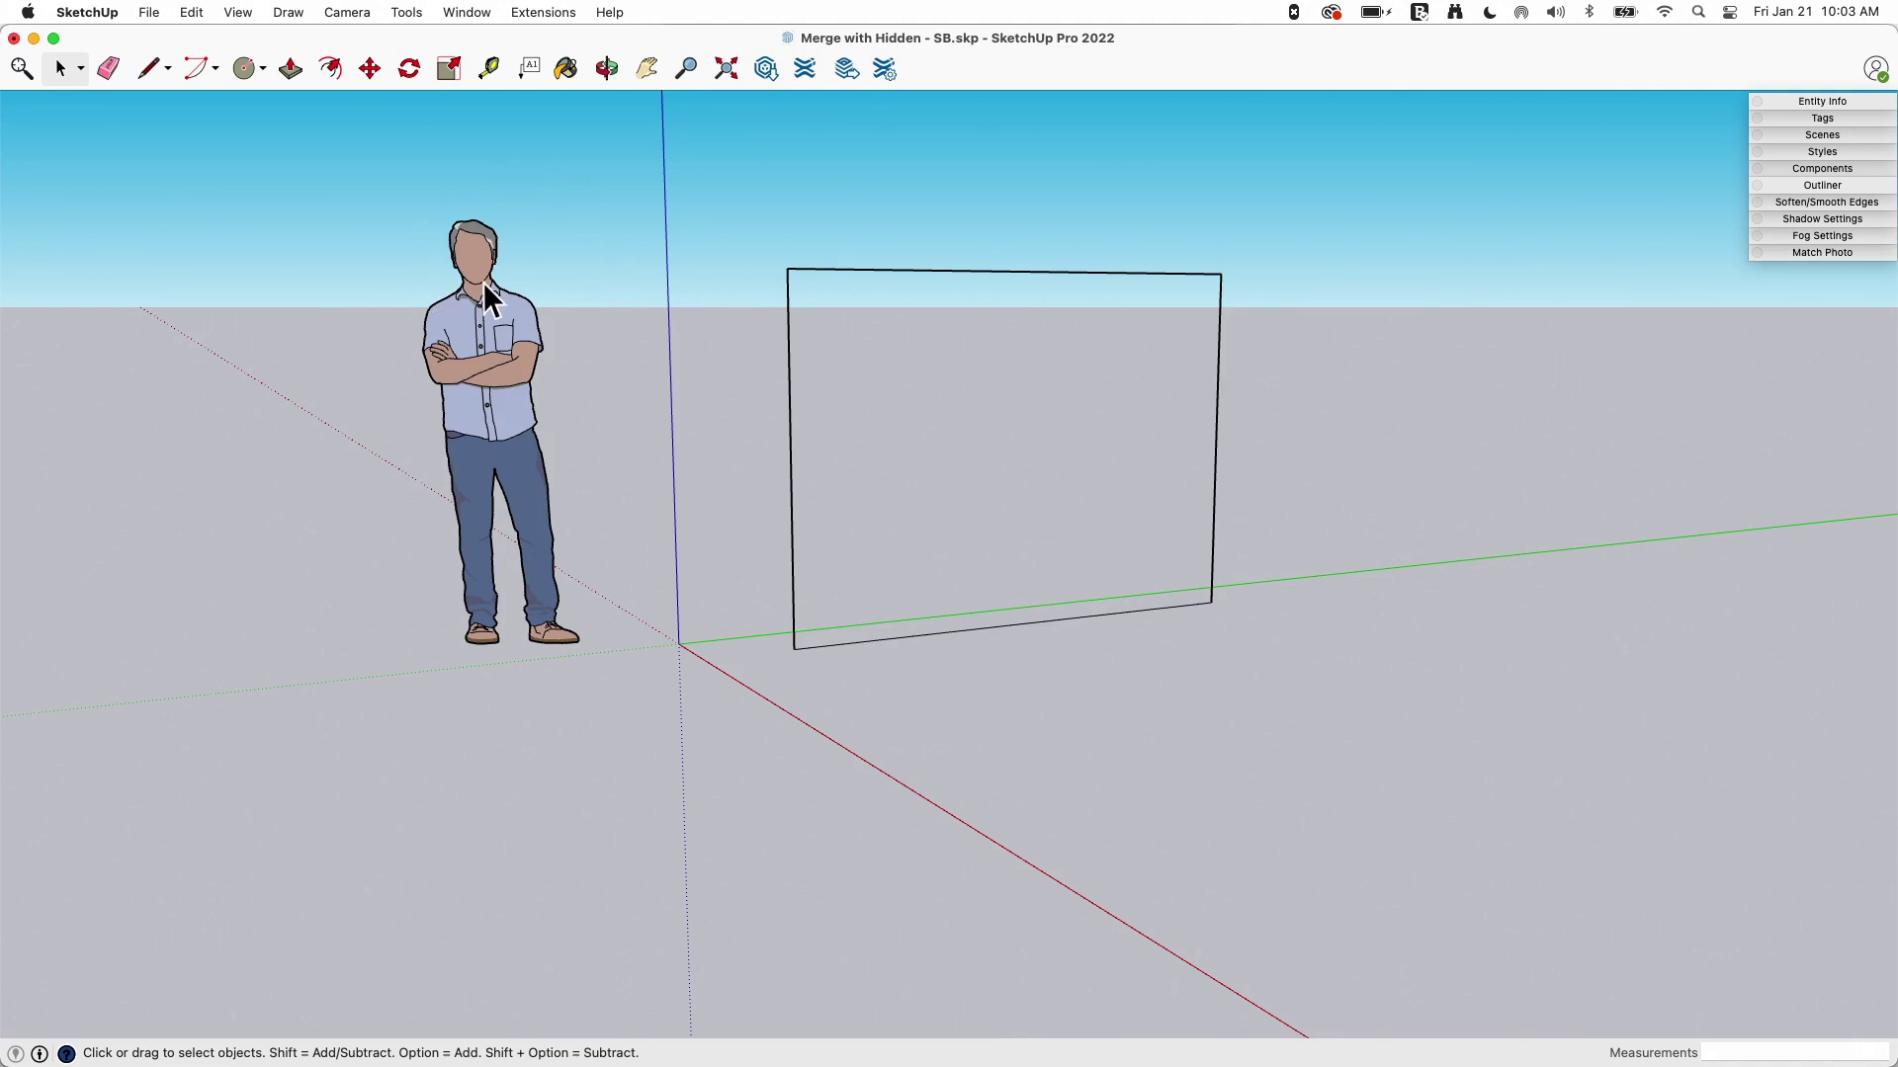
- Draw a 7' 2 9/16" line across the rectangle from its left edge to its right edge, dismissing the merge warning
{"action": "left_click", "coordinate": [149, 69]}
{"action": "left_click", "coordinate": [791, 463]}
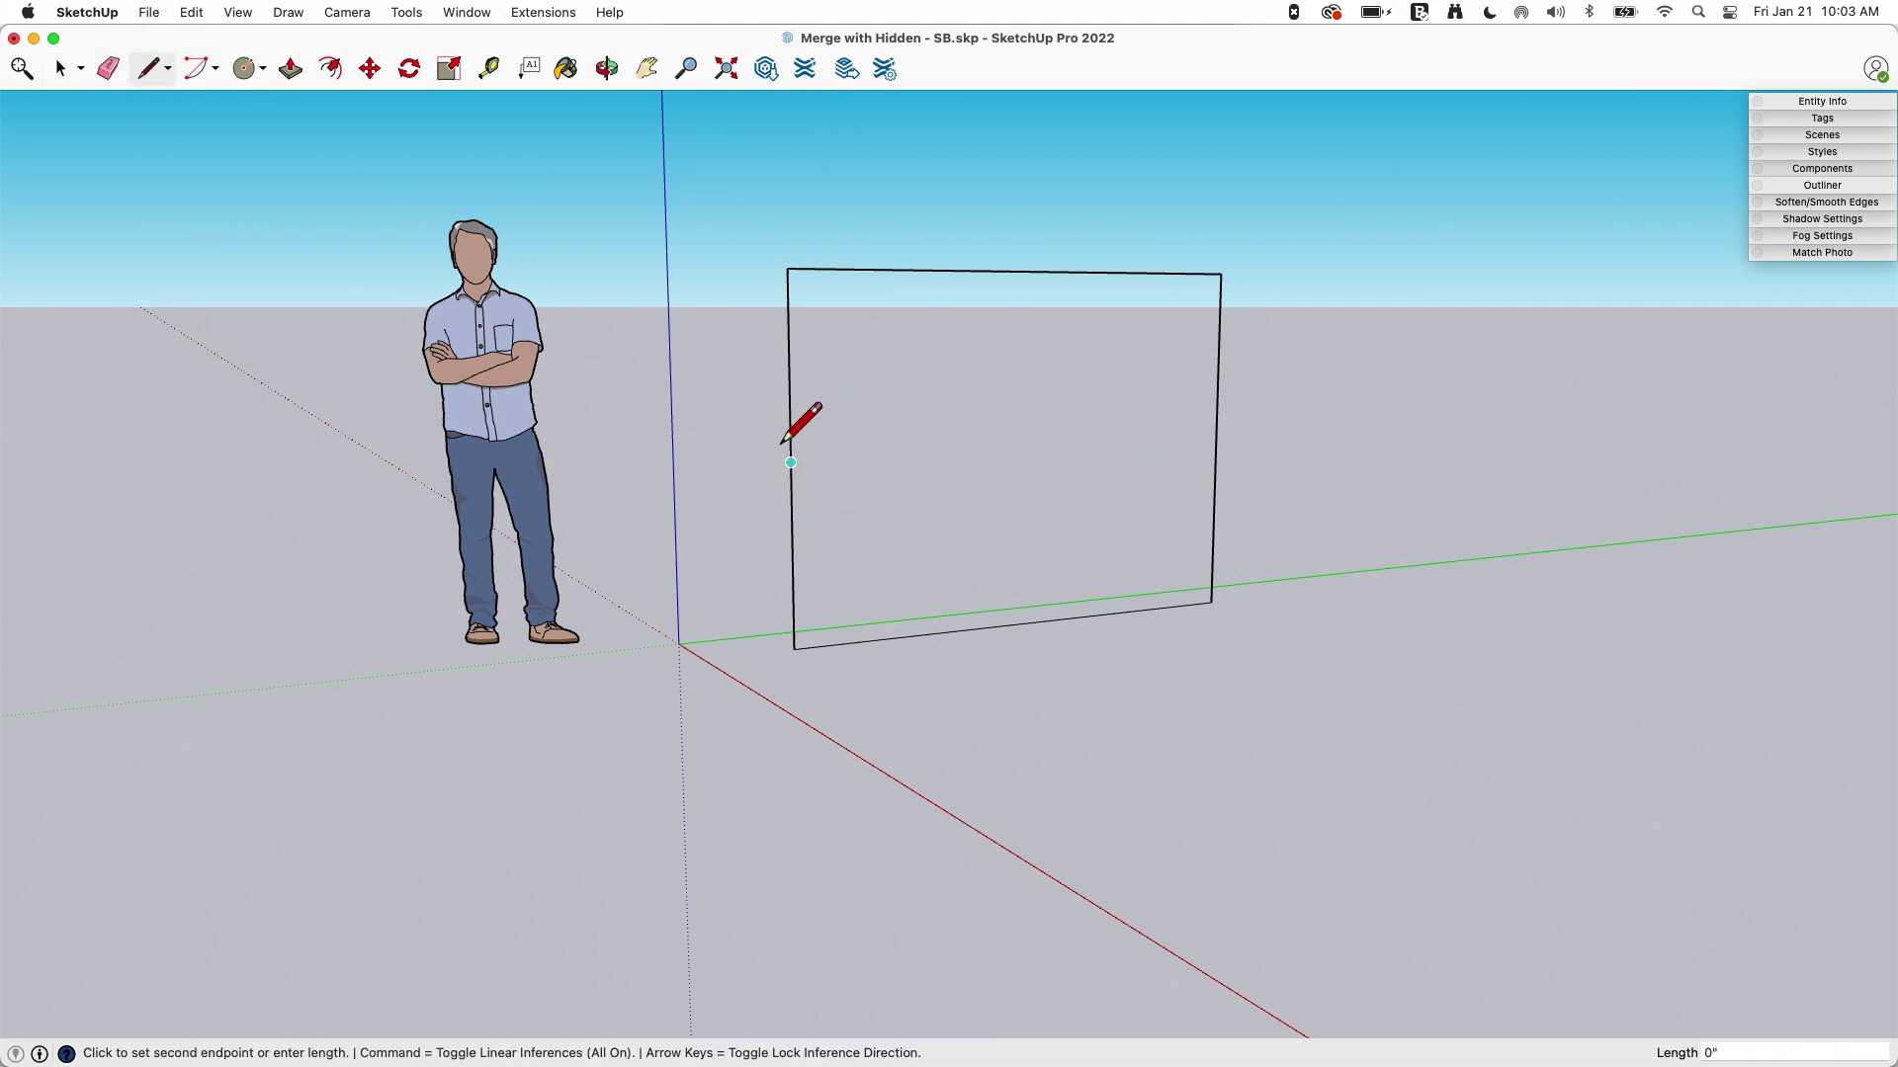
{"action": "left_click", "coordinate": [1216, 441]}
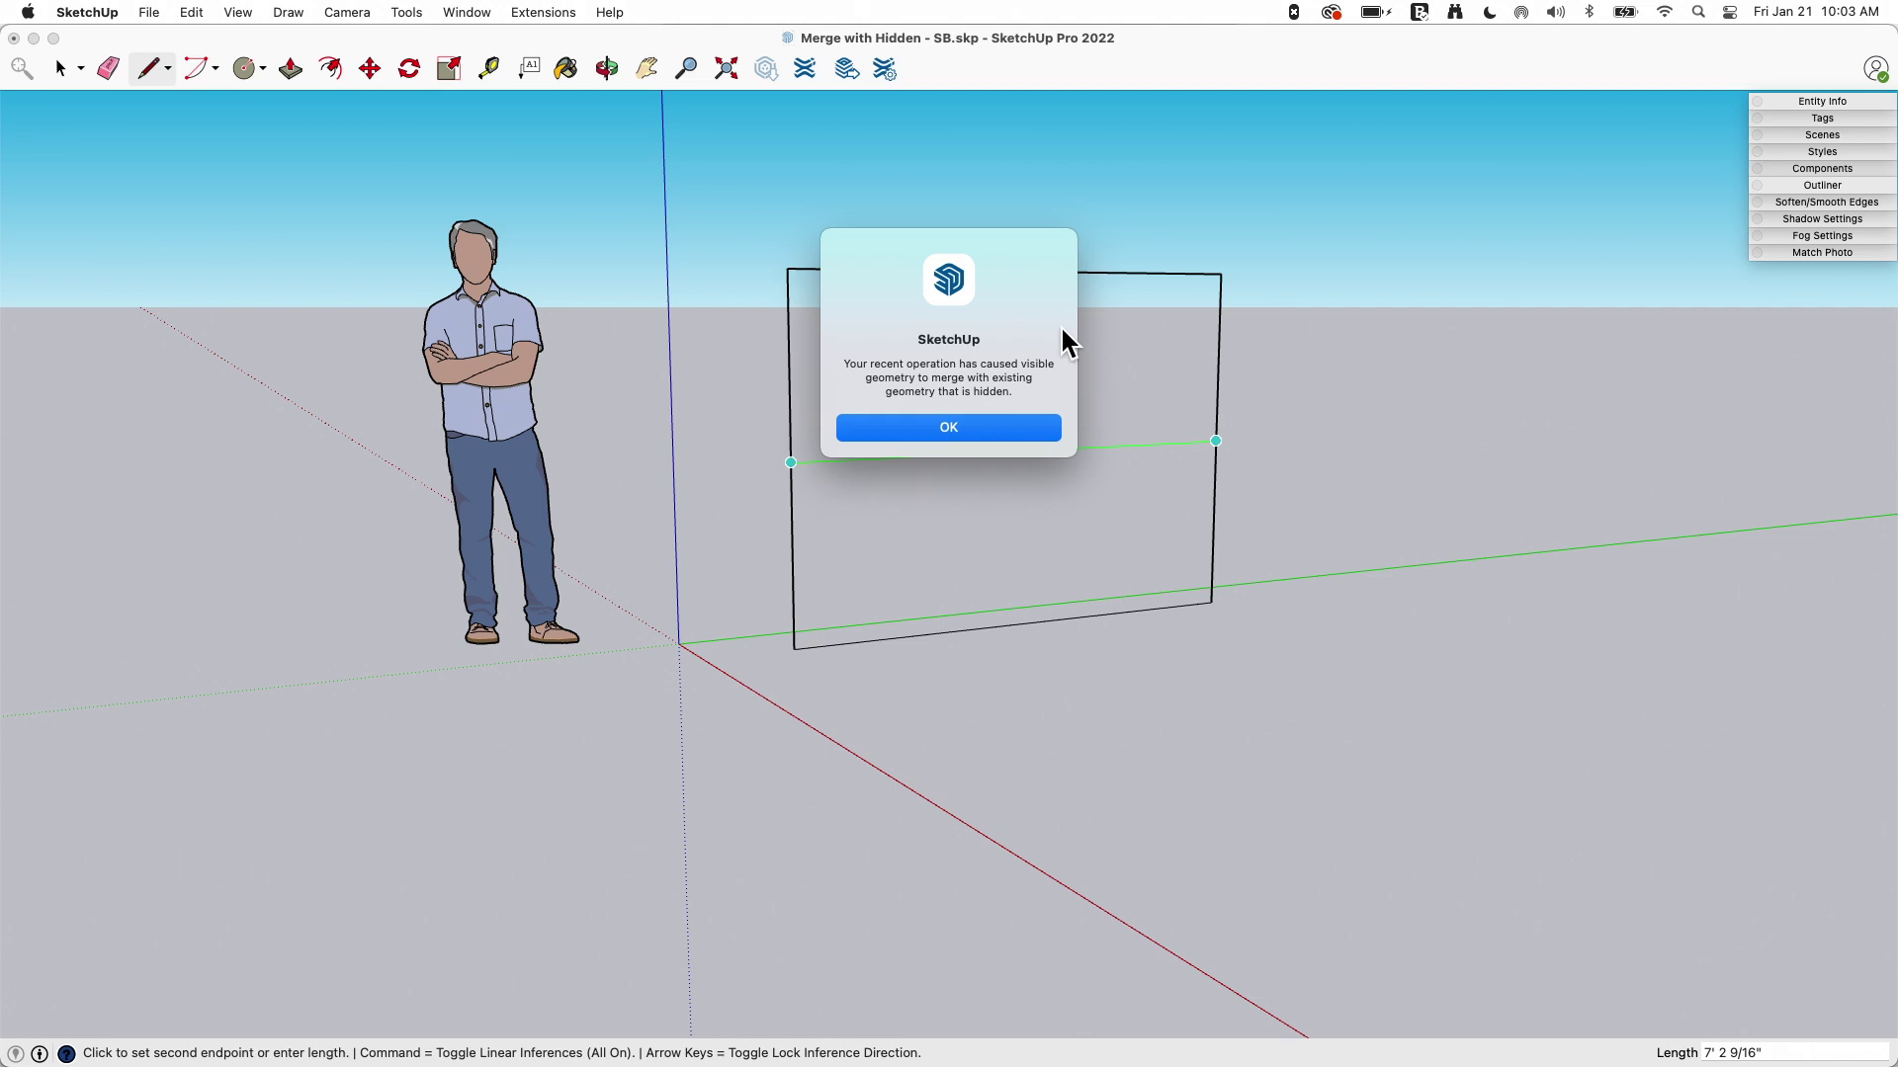
{"action": "left_click", "coordinate": [980, 427]}
{"action": "left_click", "coordinate": [981, 429]}
{"action": "left_click", "coordinate": [981, 429]}
{"action": "left_click", "coordinate": [980, 427]}
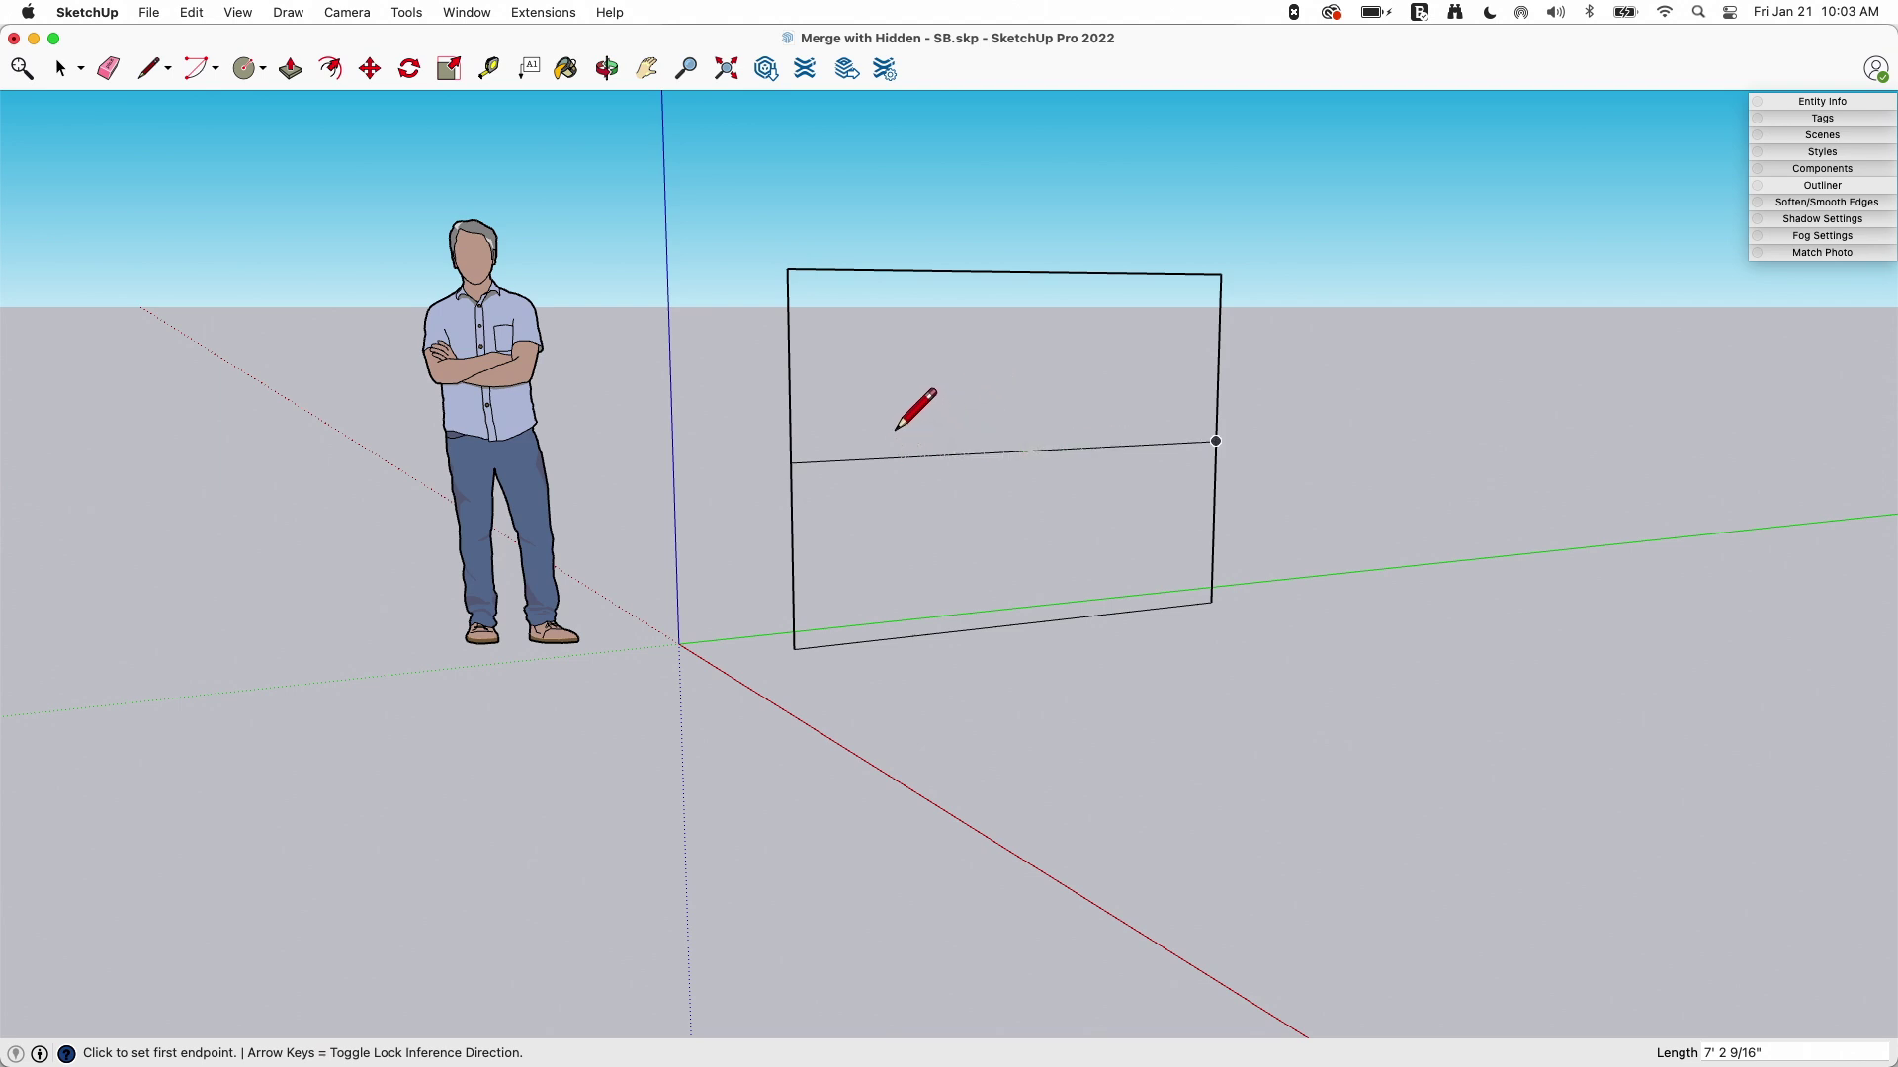
- Draw a 1' 8 5/16" radius circle on the ground in front of the rectangle, dismissing the merge warning
{"action": "middle_click_drag", "start_coordinate": [895, 431], "coordinate": [865, 541]}
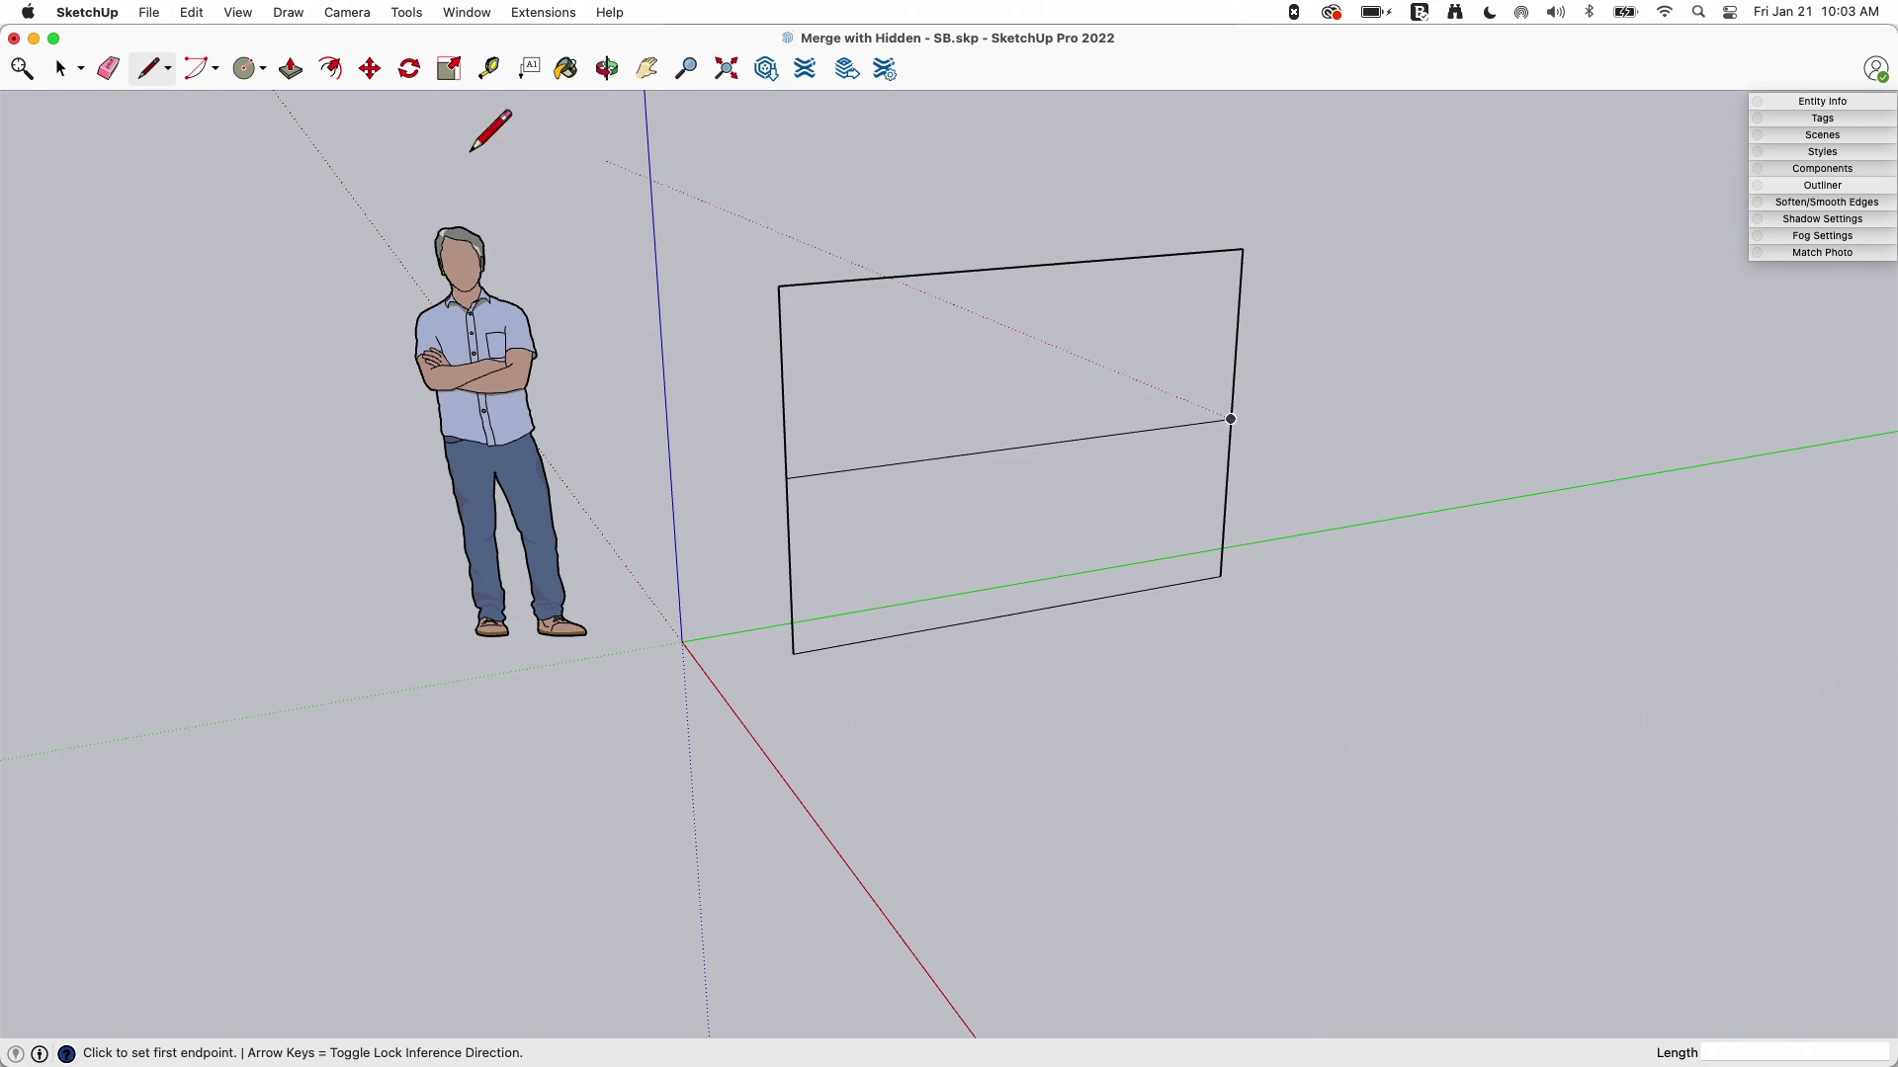
{"action": "scroll", "coordinate": [366, 99], "scroll_direction": "down", "scroll_amount": 1}
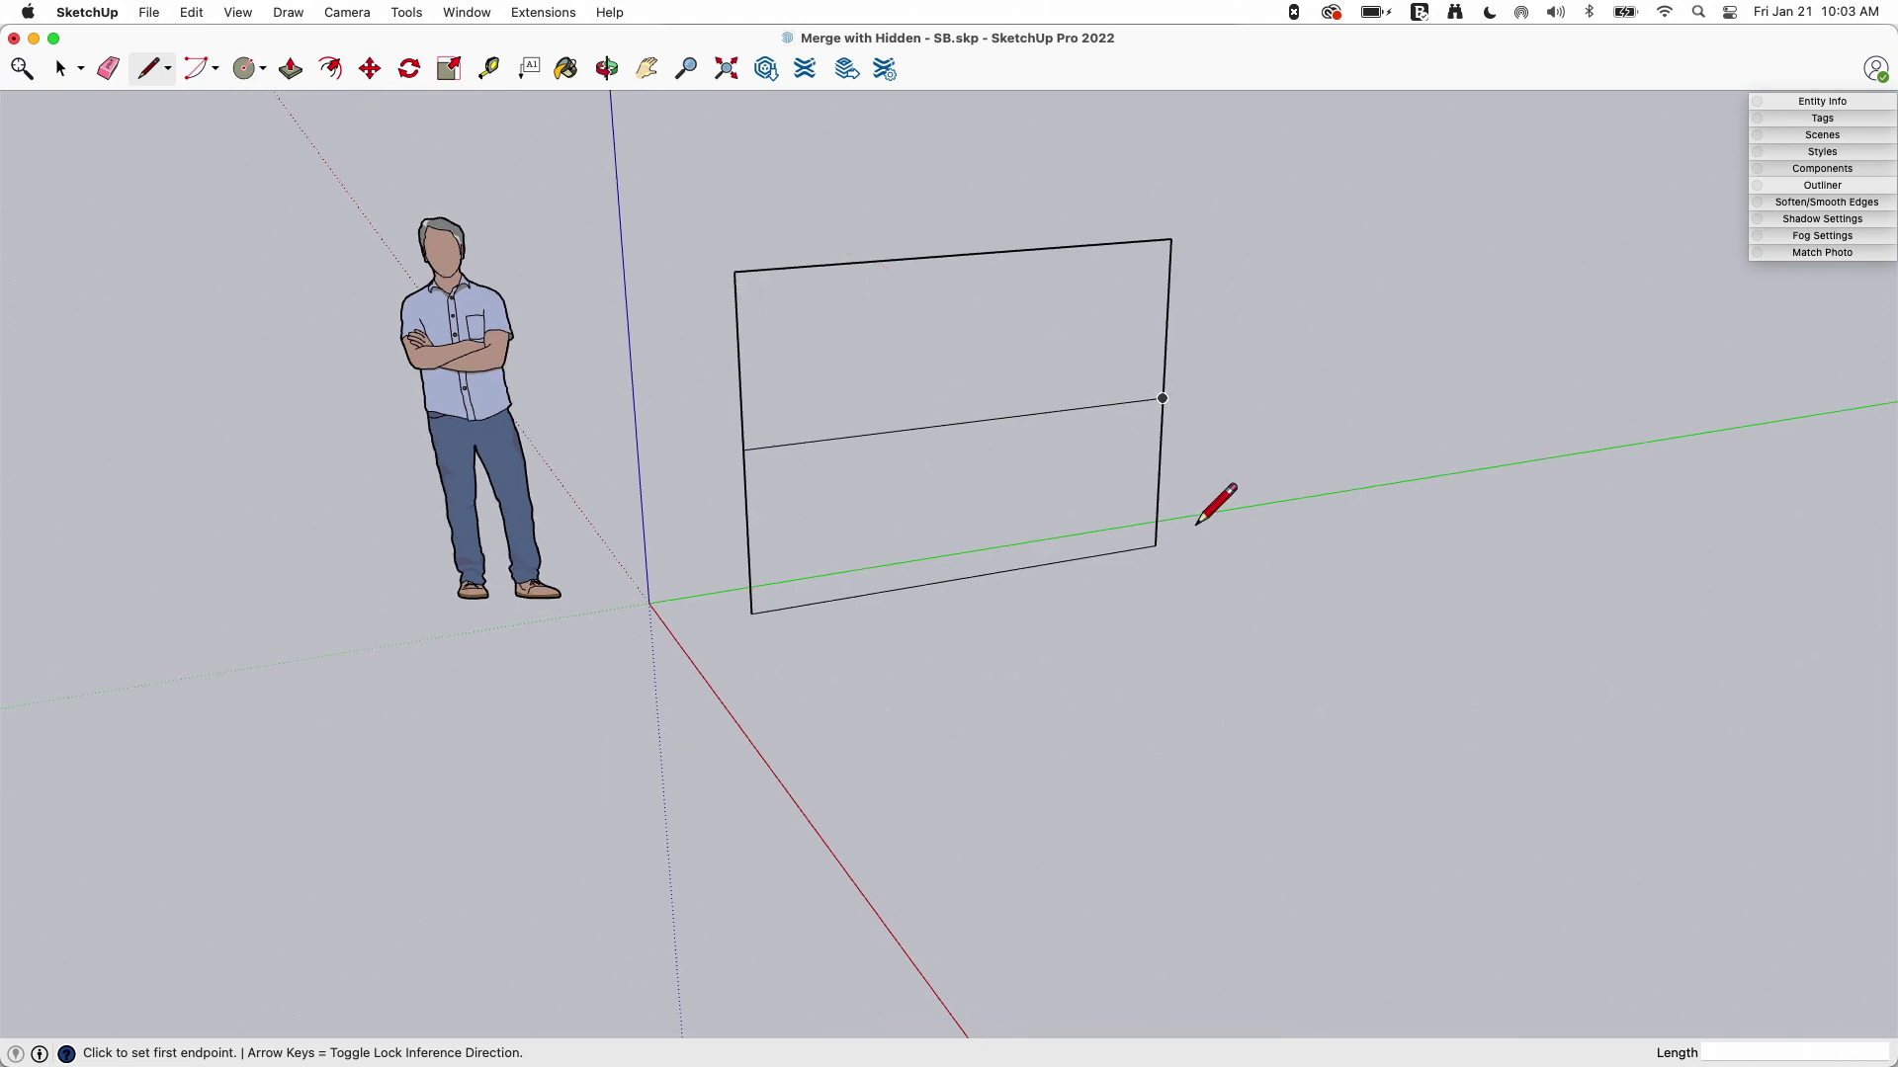
{"action": "left_click", "coordinate": [243, 68]}
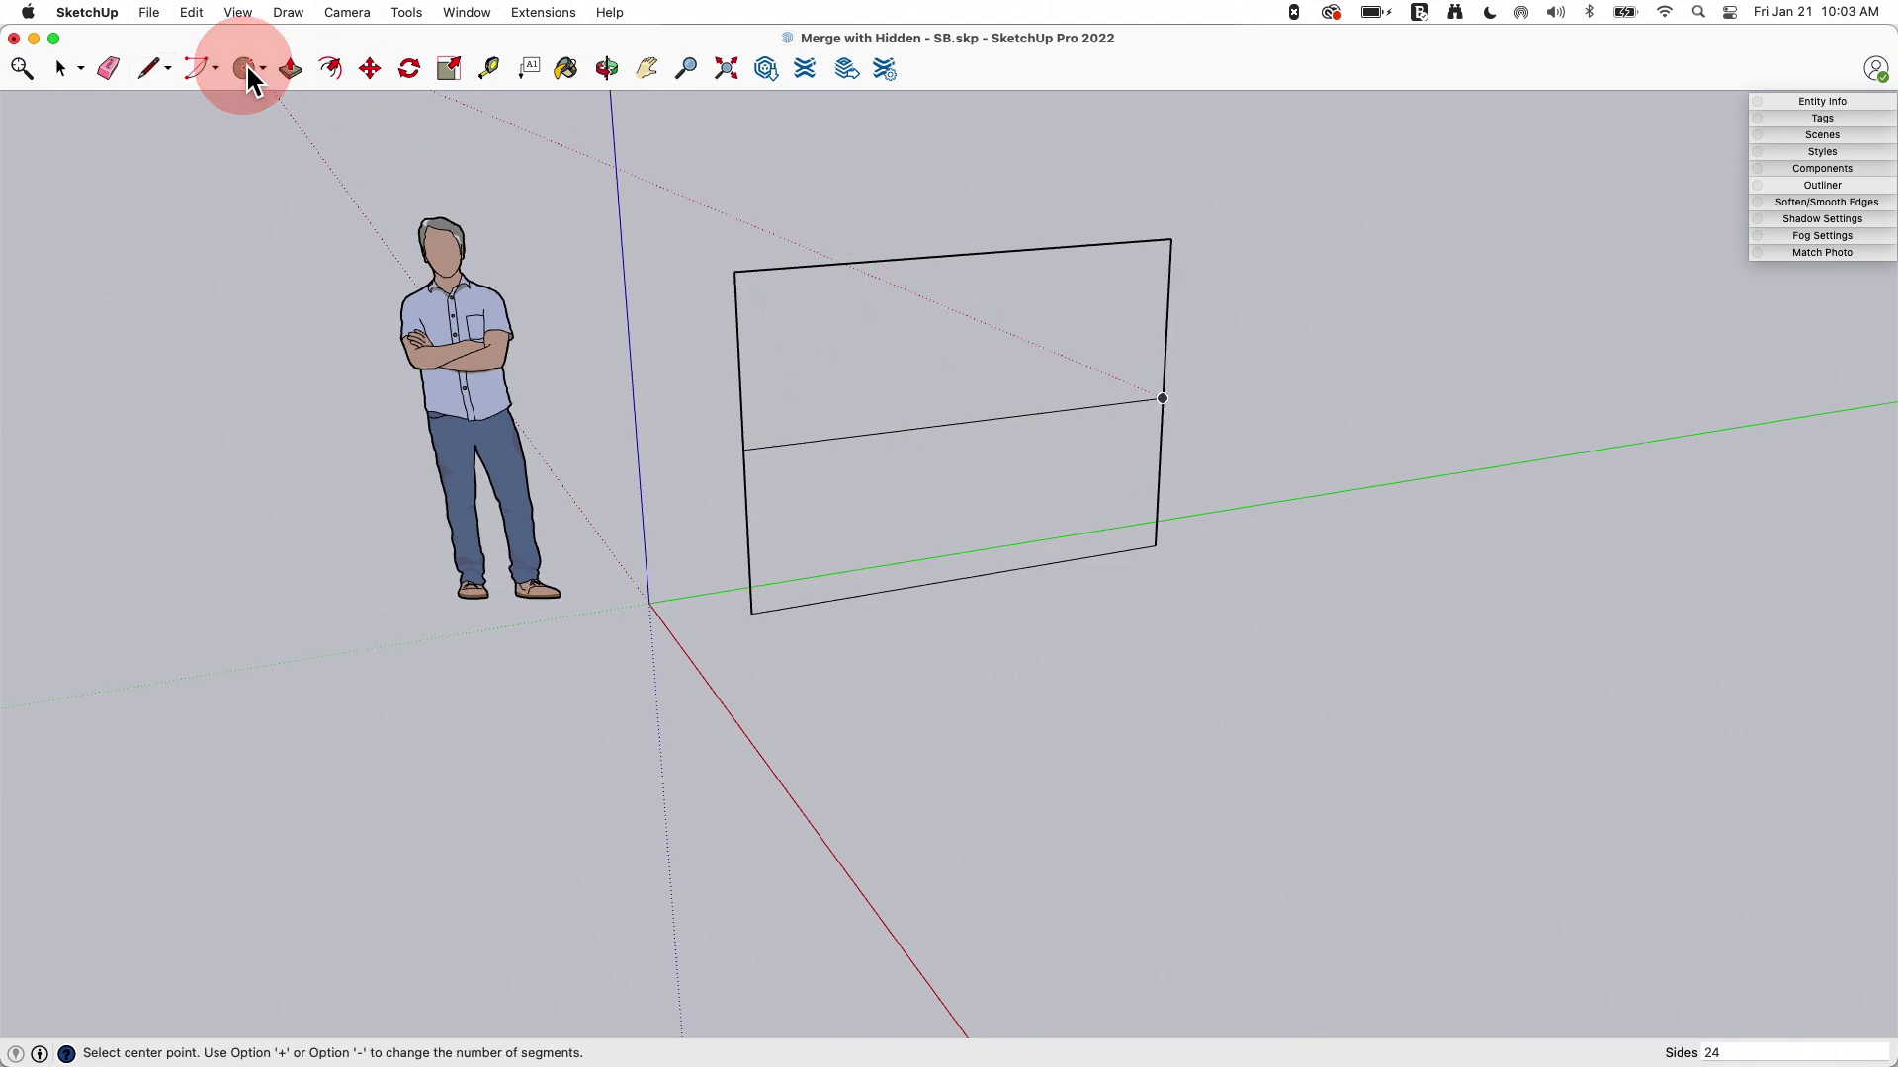
{"action": "left_click", "coordinate": [1000, 649]}
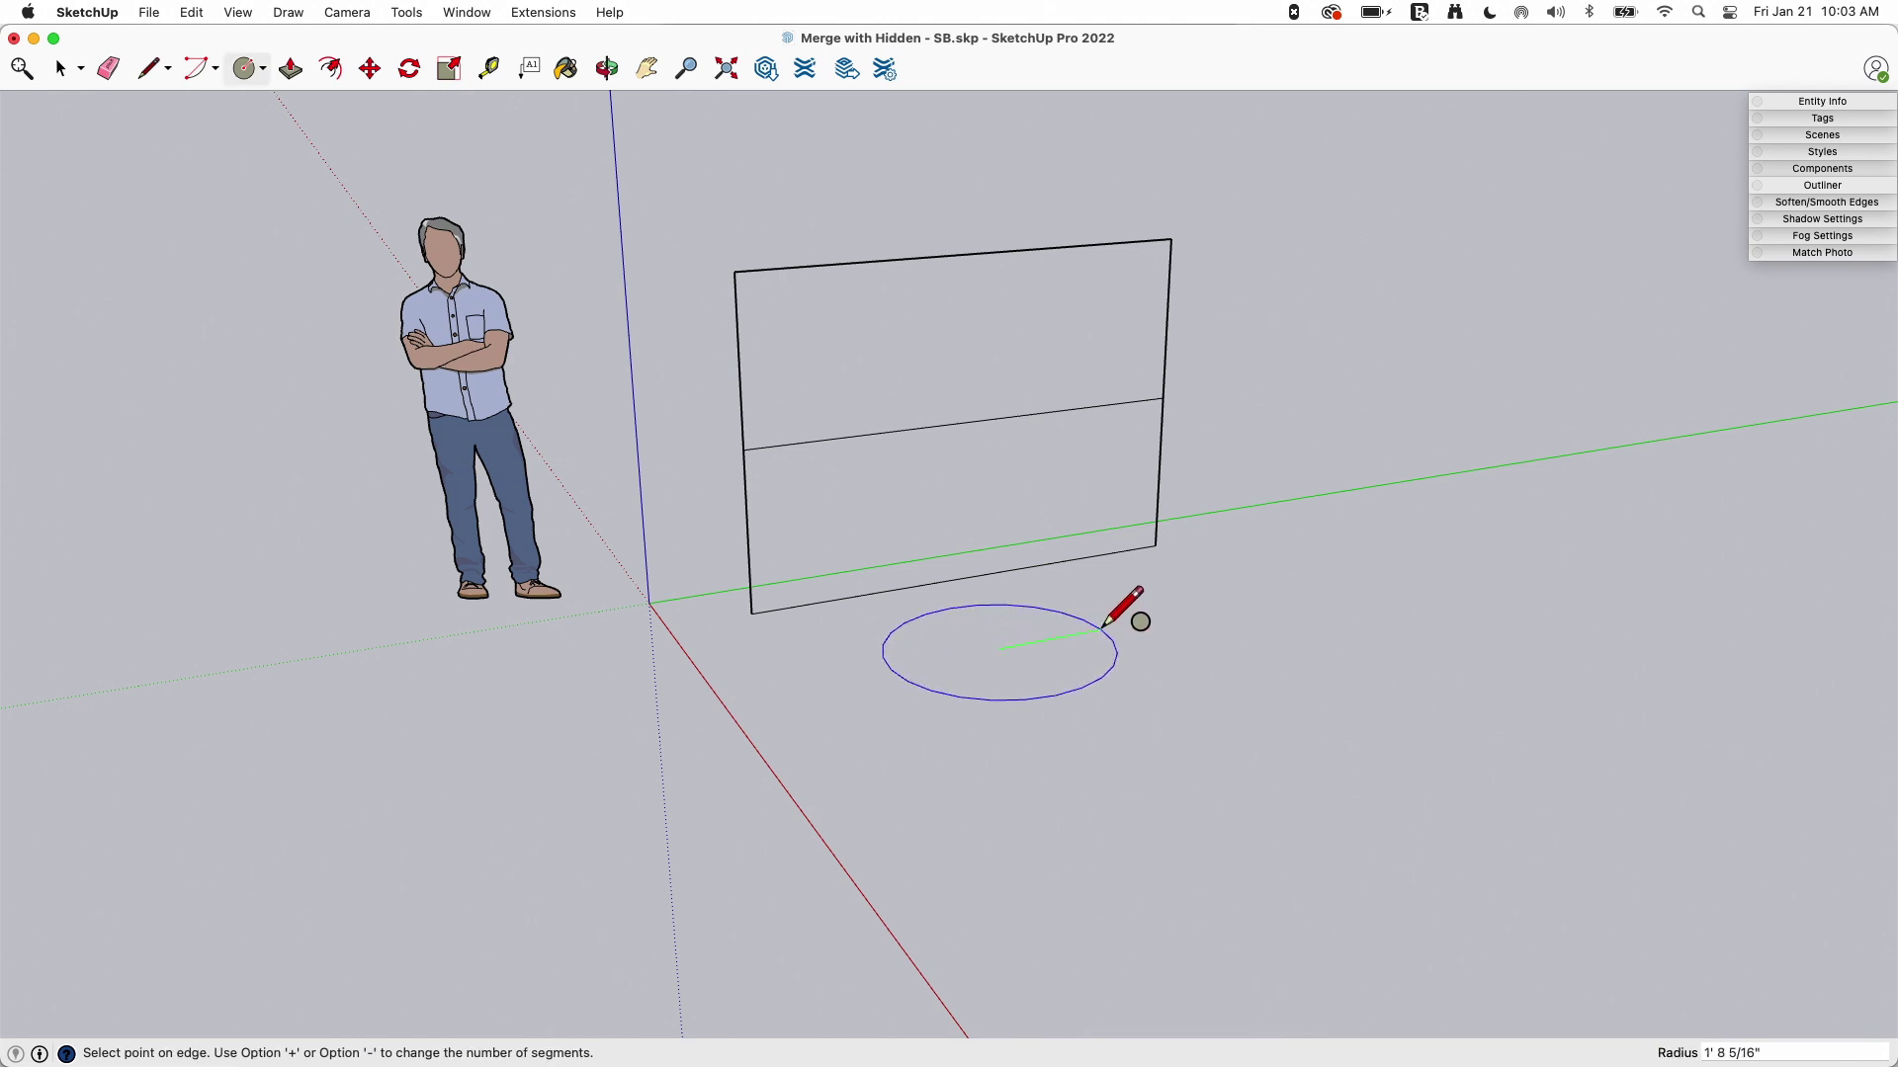
{"action": "left_click", "coordinate": [1100, 629]}
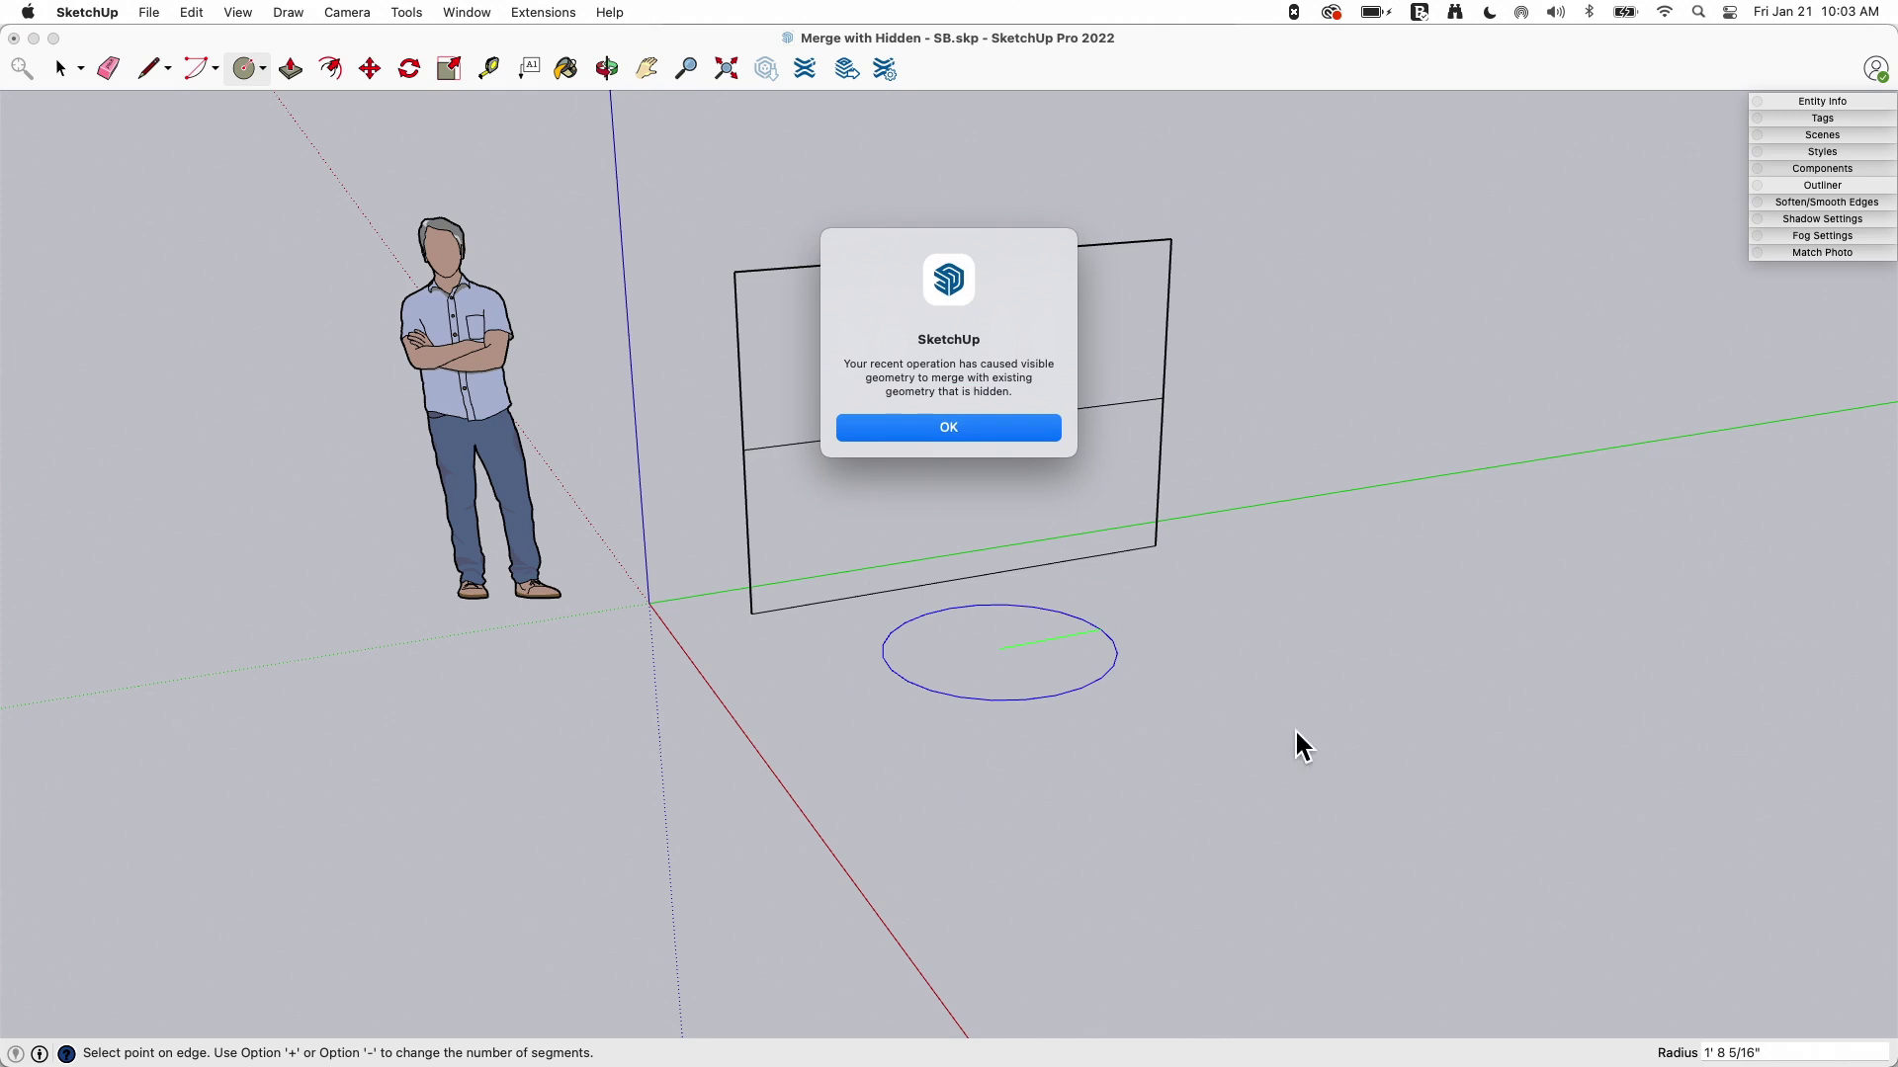
{"action": "left_click", "coordinate": [948, 432]}
{"action": "left_click", "coordinate": [947, 428]}
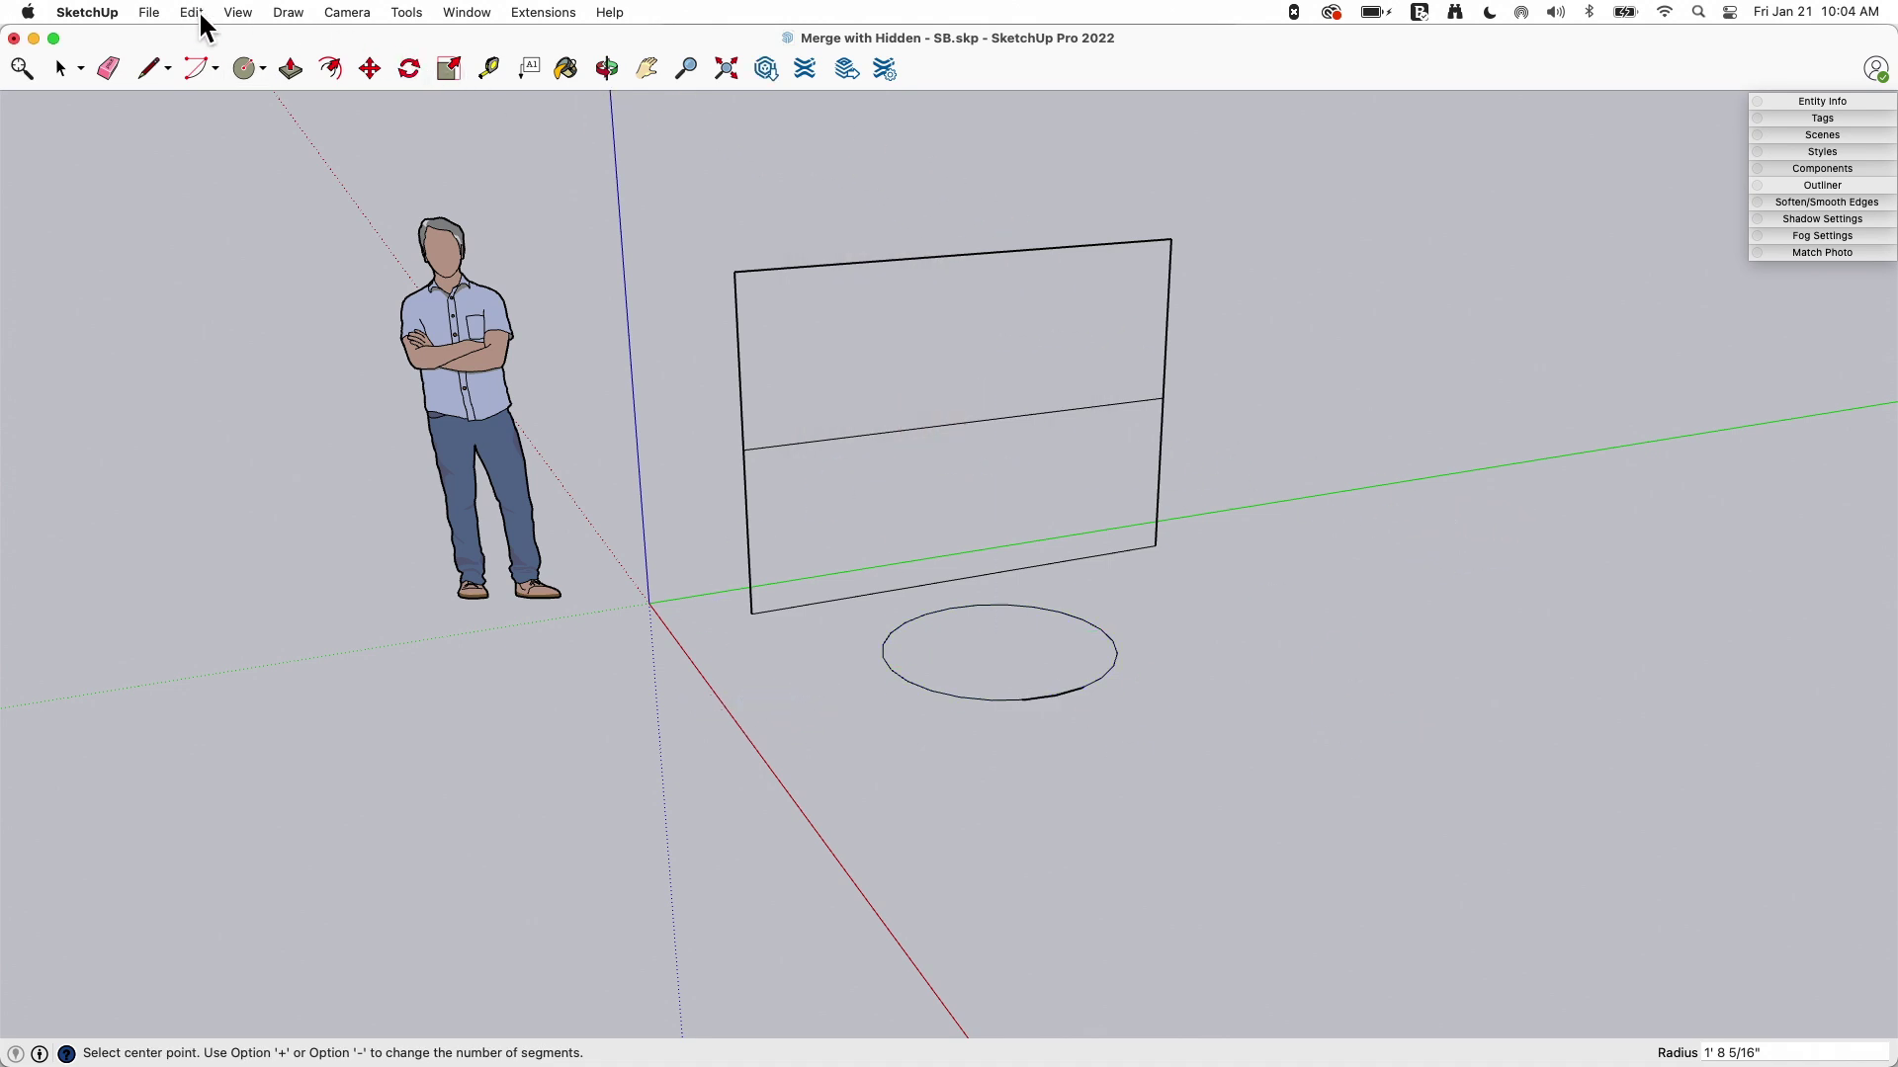
- Turn on Hidden Geometry and orbit to view the revealed wall and floor faces
{"action": "left_click_drag", "start_coordinate": [238, 14], "coordinate": [261, 153]}
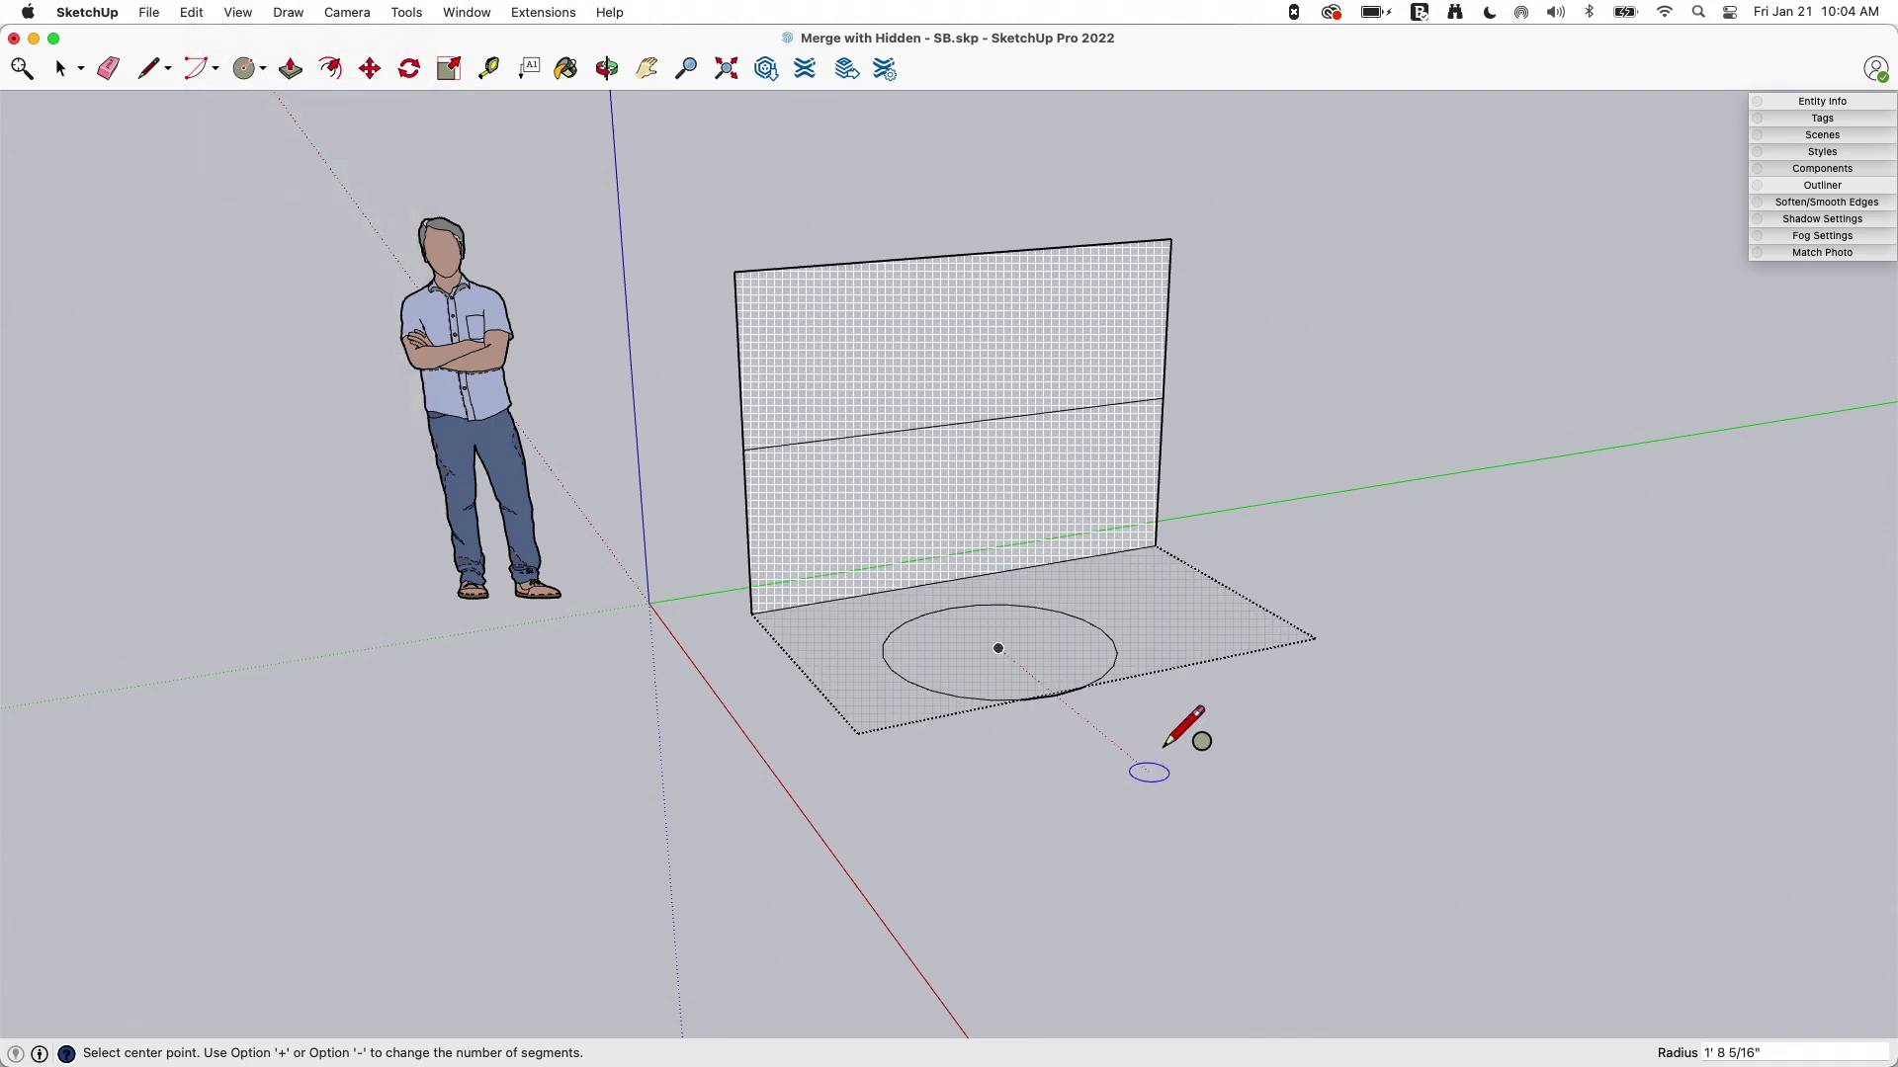
{"action": "middle_click_drag", "start_coordinate": [1165, 746], "coordinate": [1058, 788]}
{"action": "key", "text": "c"}
{"action": "scroll", "coordinate": [1053, 707], "scroll_direction": "up", "scroll_amount": 3}
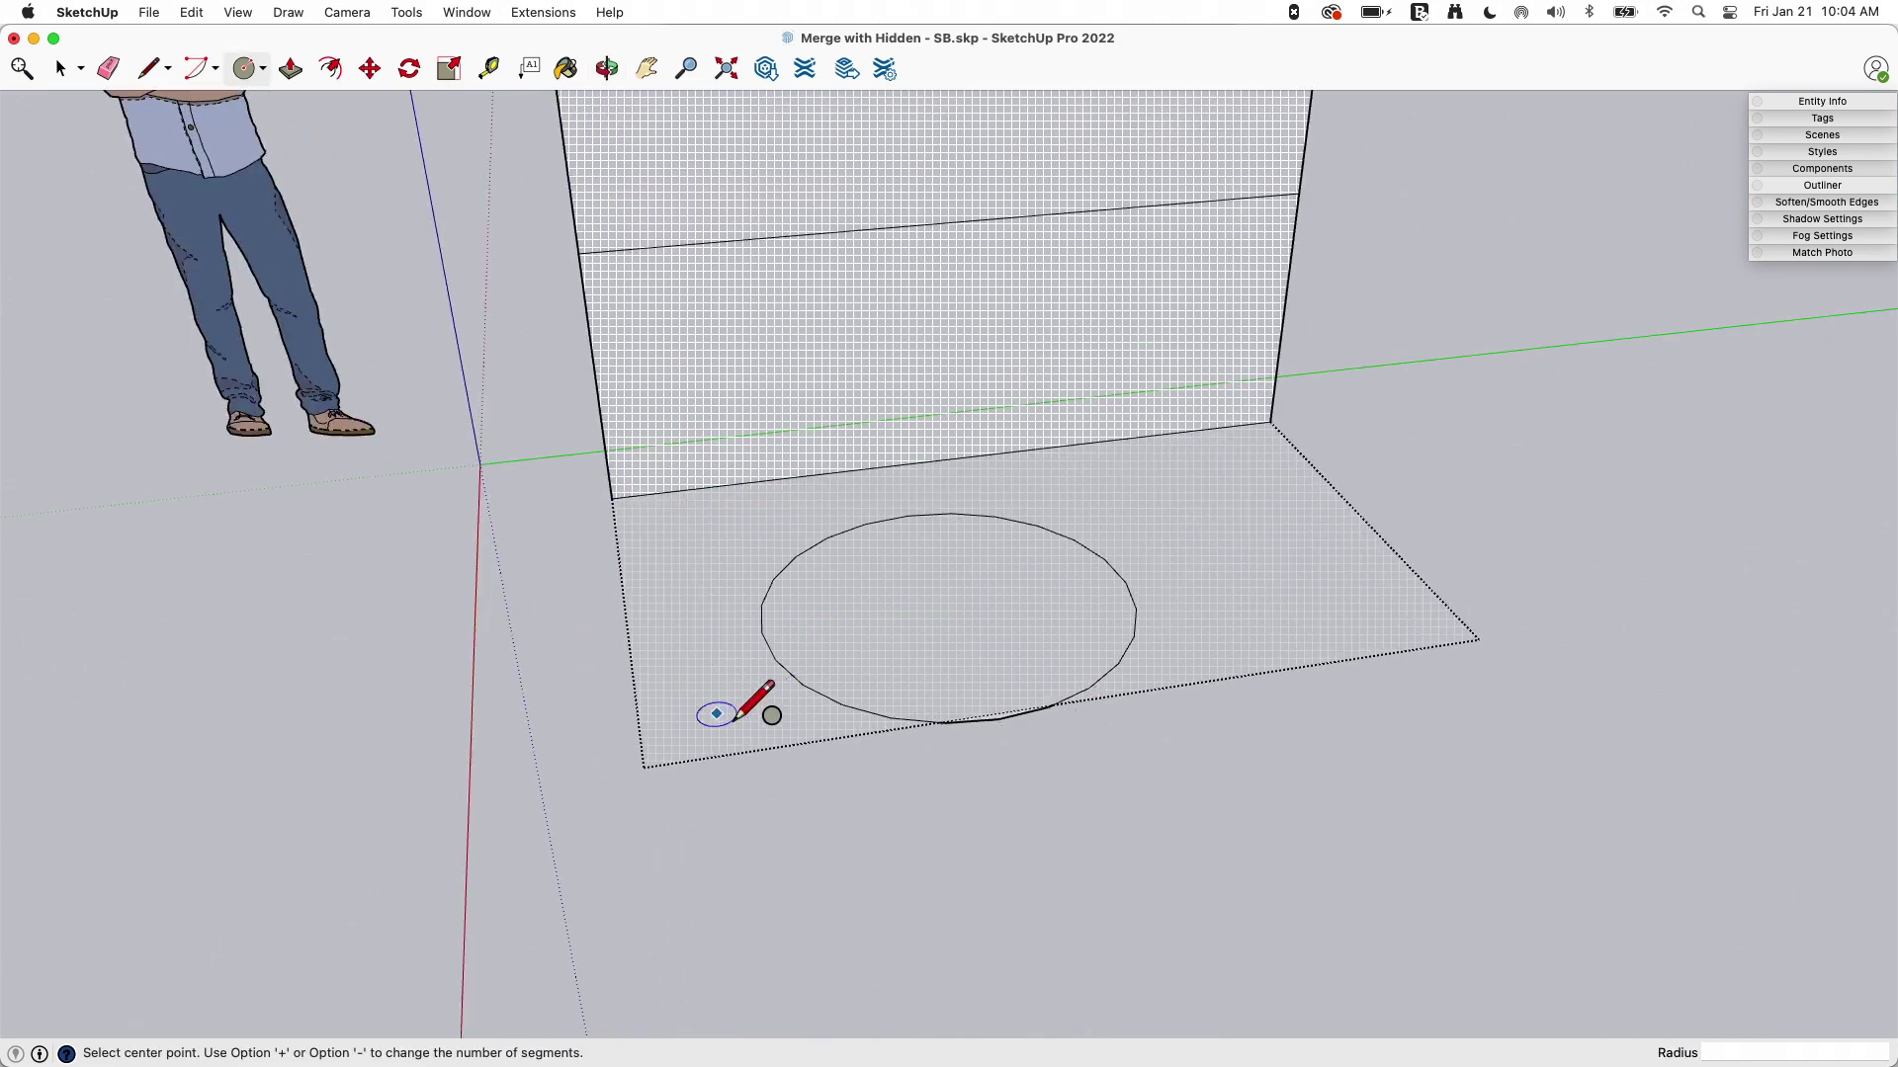
{"action": "middle_click_drag", "start_coordinate": [1114, 741], "coordinate": [1191, 606]}
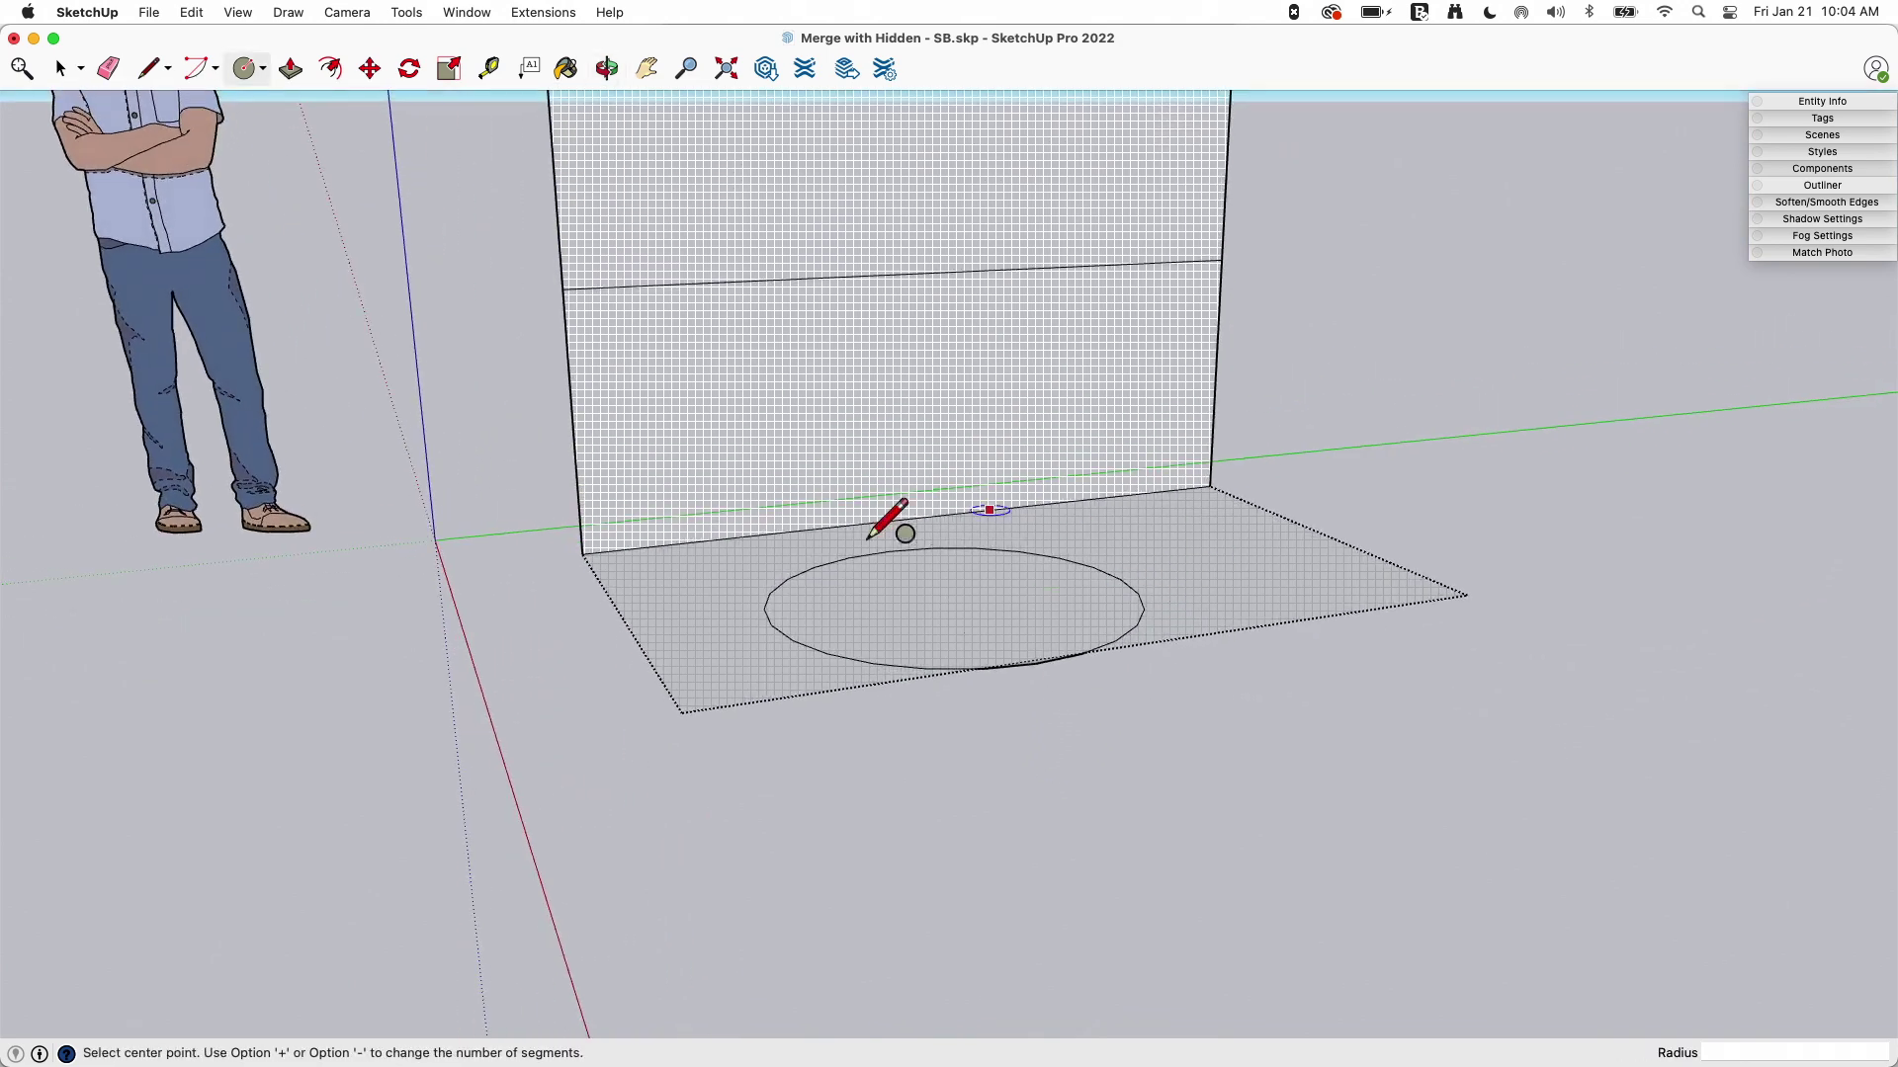
{"action": "middle_click_drag", "start_coordinate": [866, 539], "coordinate": [342, 708]}
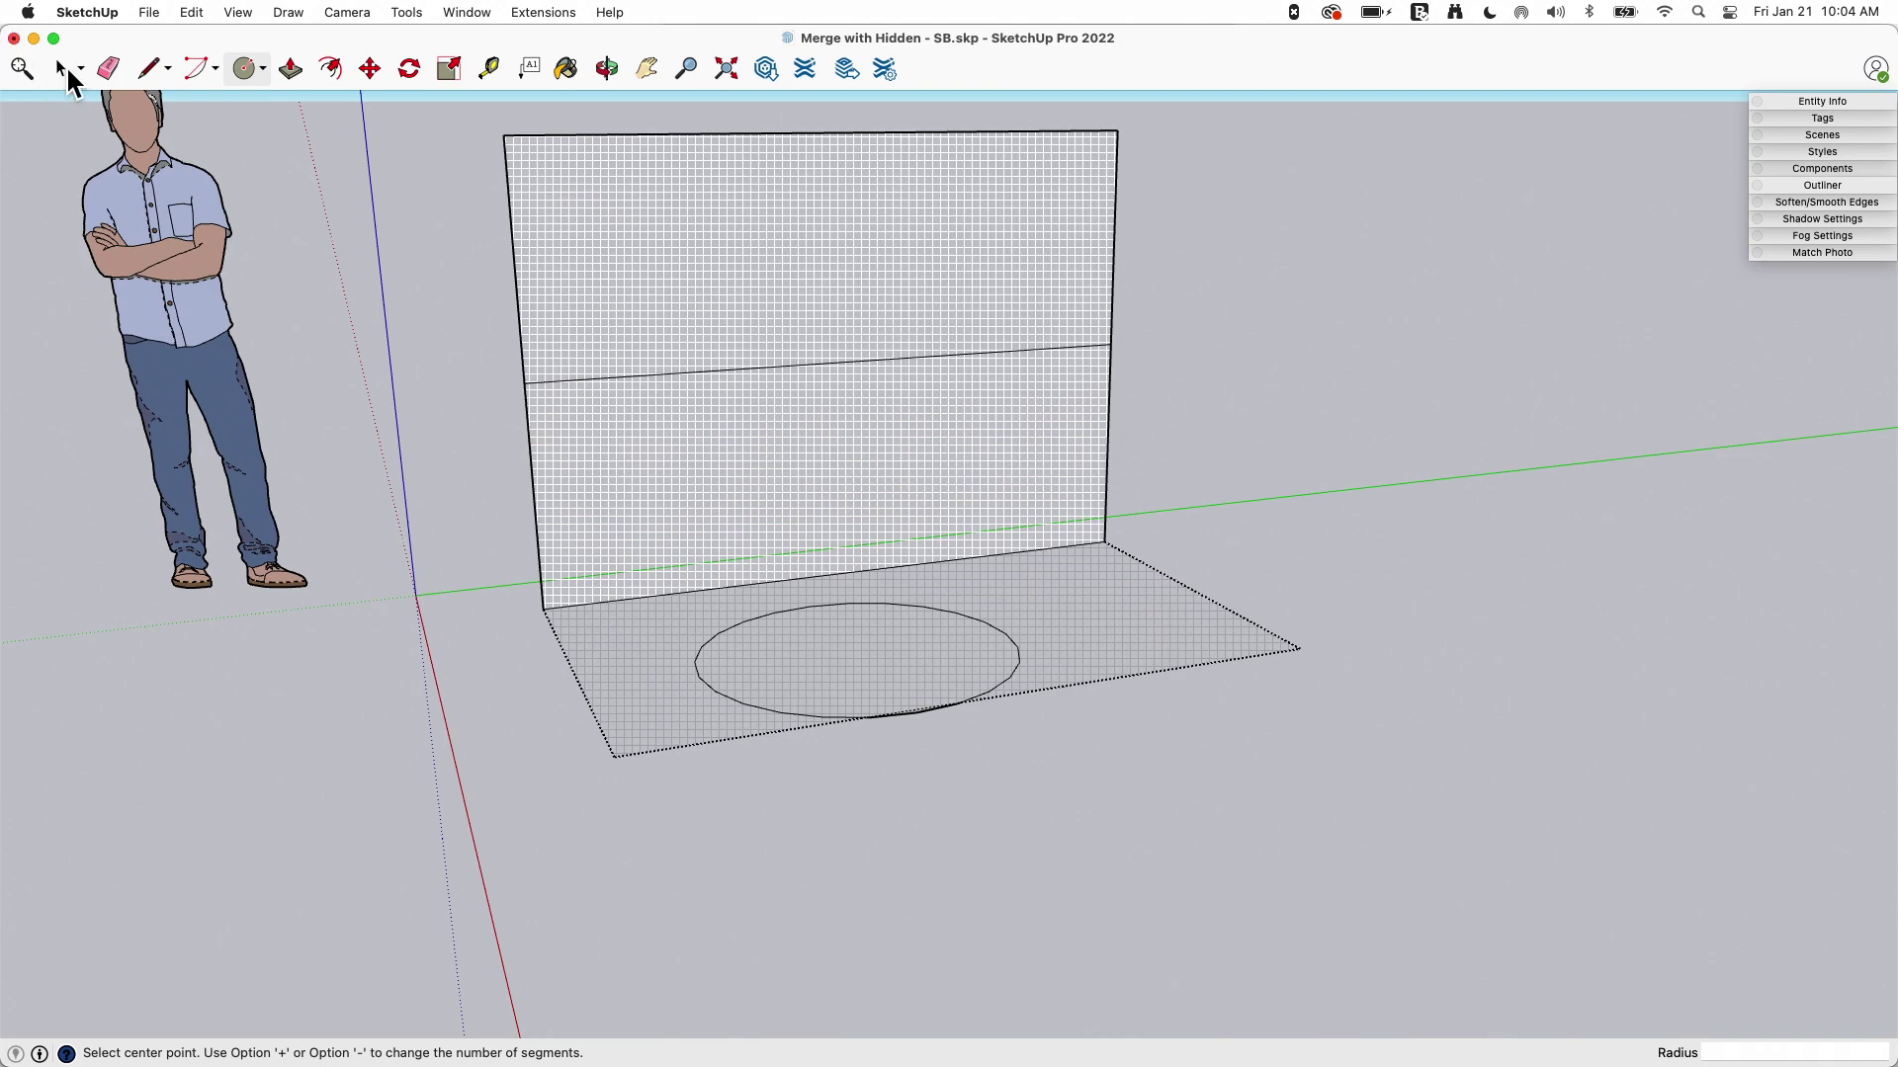
- Select the dividing line and each half of the split hidden wall face
{"action": "left_click", "coordinate": [65, 69]}
{"action": "left_click", "coordinate": [632, 377]}
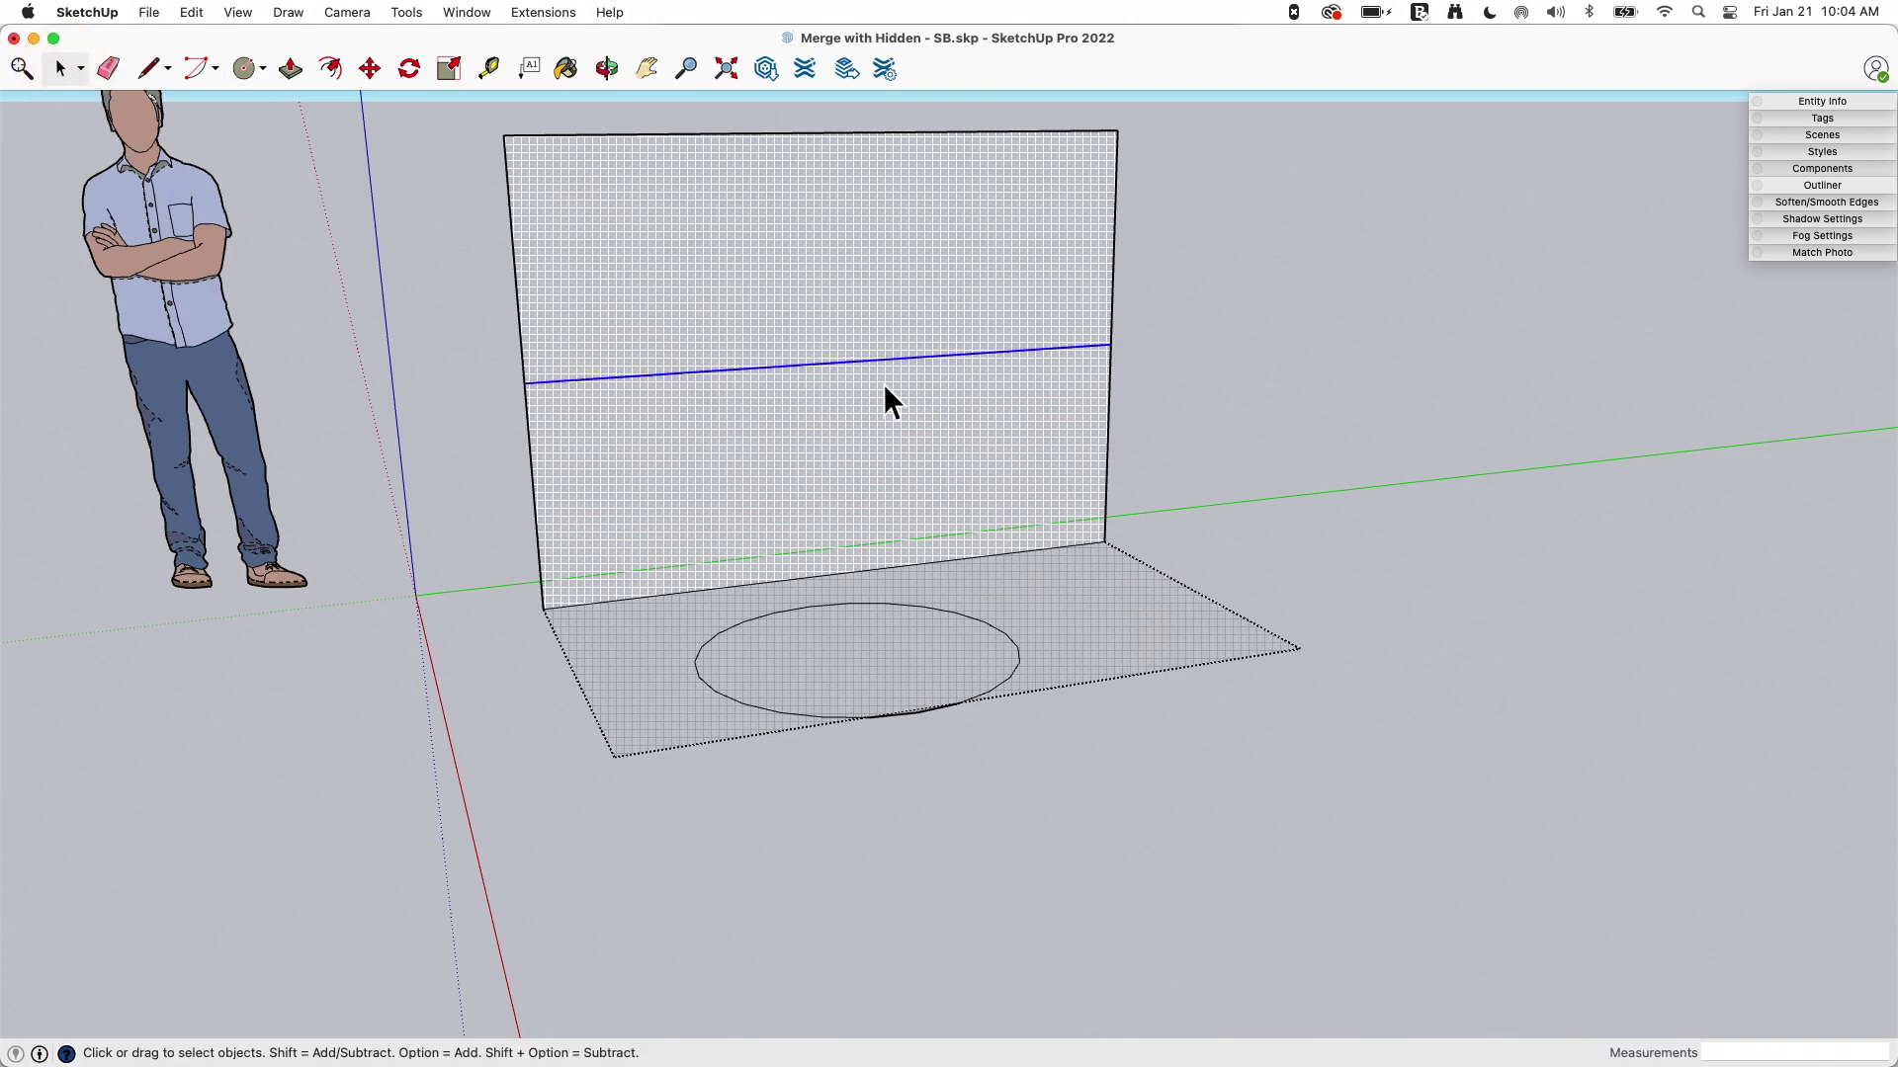
{"action": "left_click", "coordinate": [747, 181]}
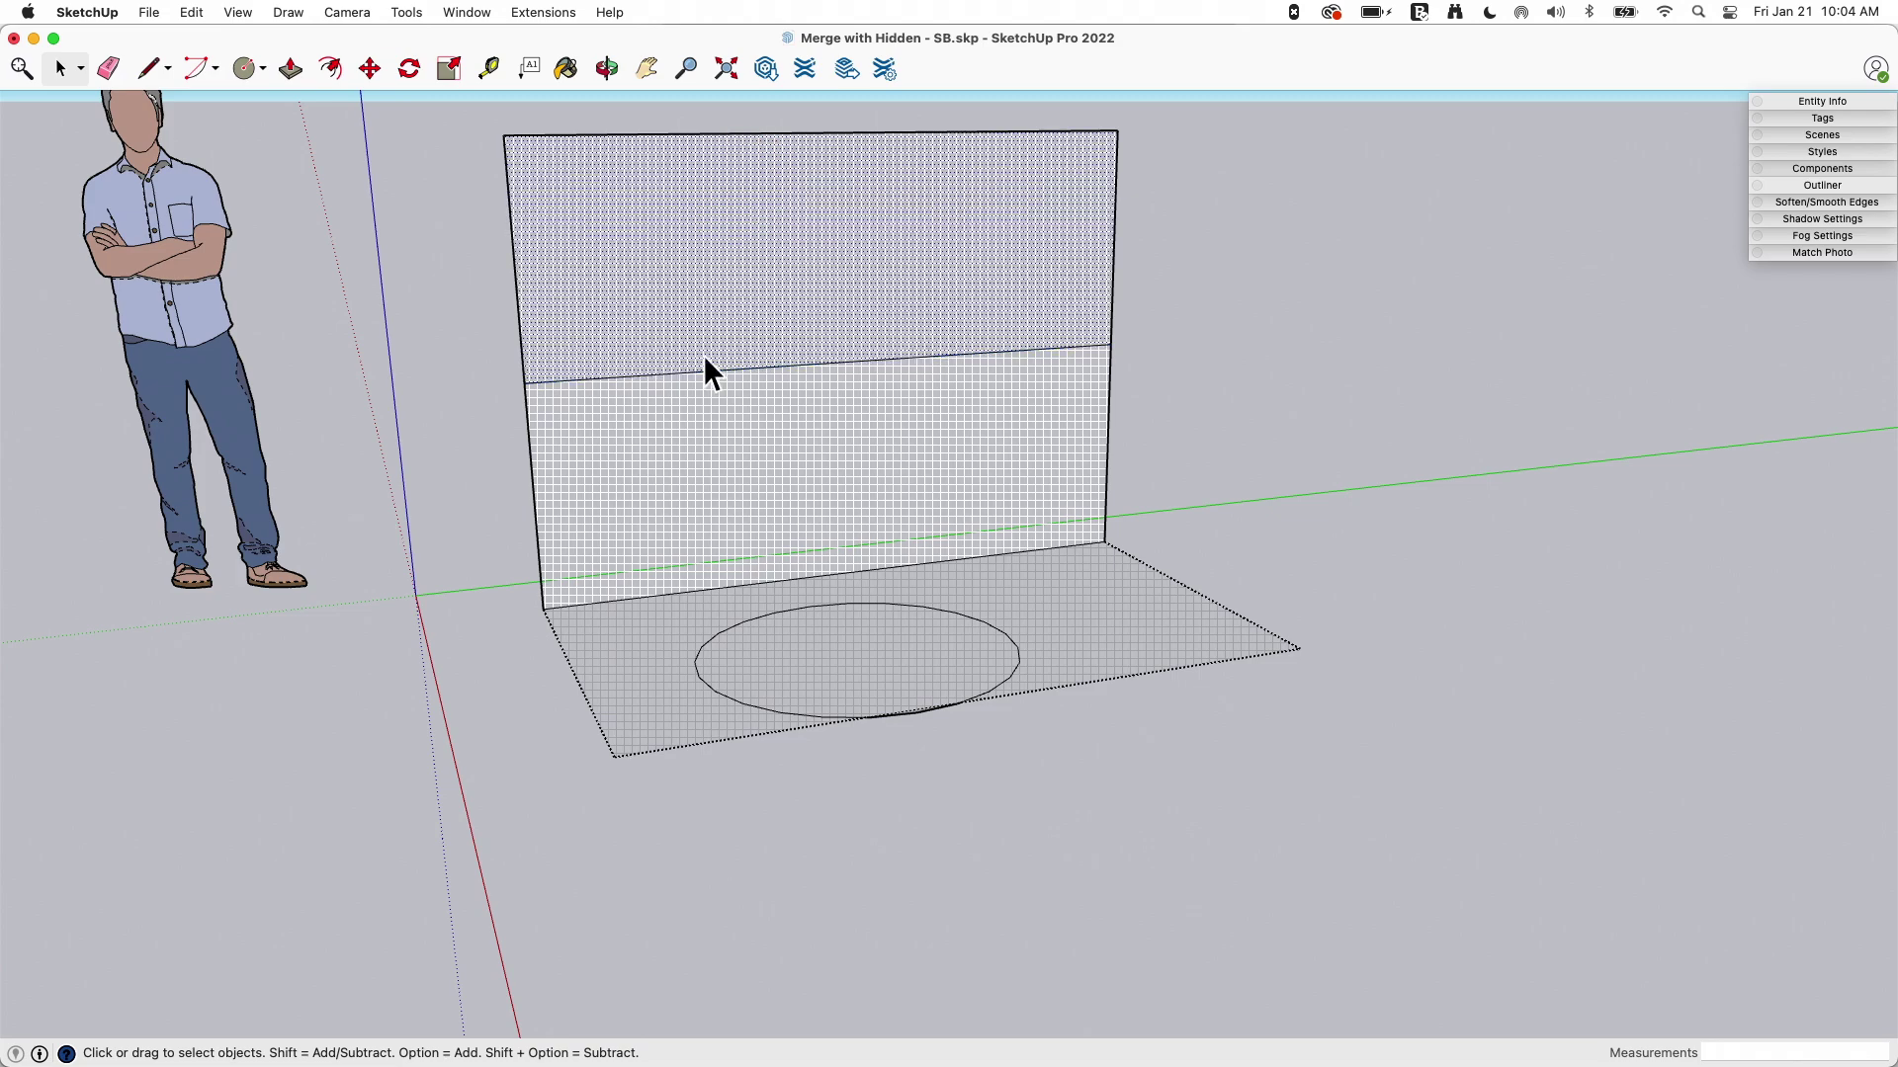
{"action": "left_click", "coordinate": [708, 453]}
{"action": "left_click", "coordinate": [685, 261]}
{"action": "left_click", "coordinate": [686, 401]}
{"action": "left_click", "coordinate": [682, 304]}
- Select the circle, its inner face and the hidden floor face surrounding it
{"action": "left_click", "coordinate": [762, 620]}
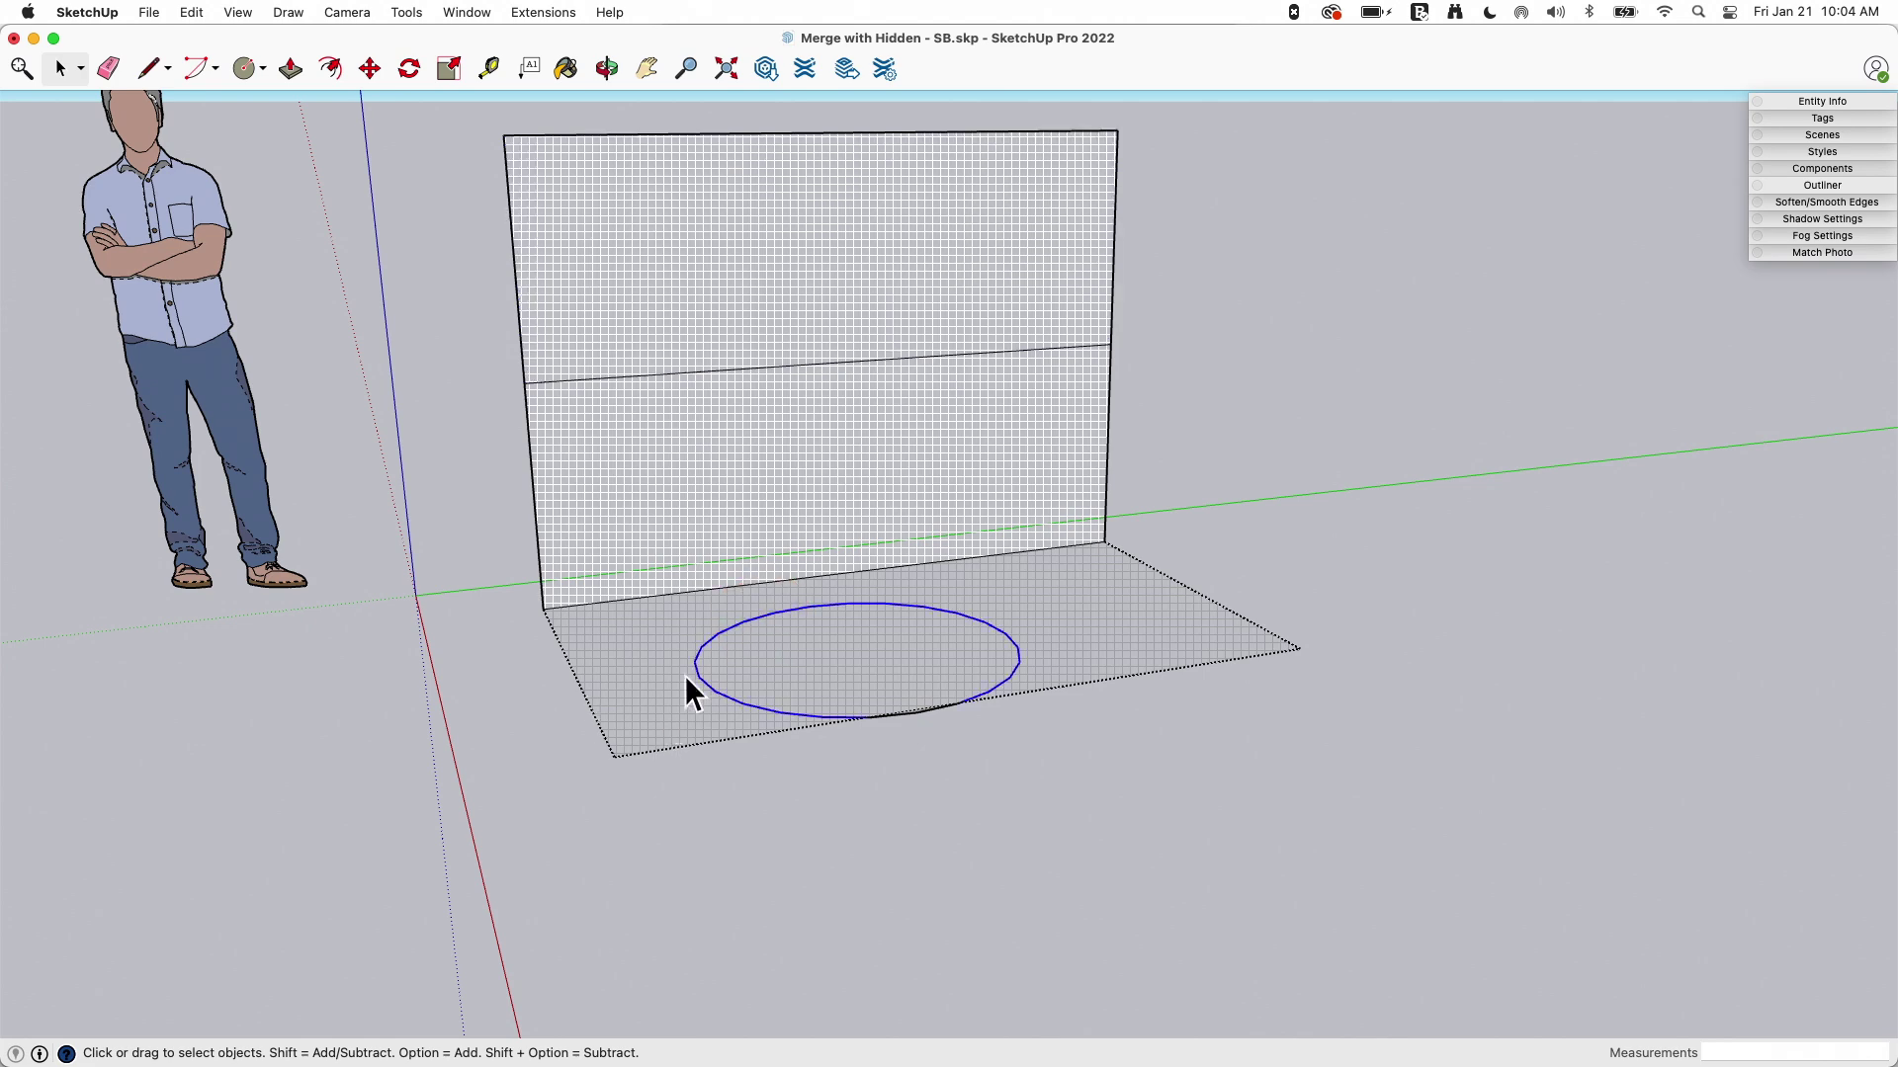
{"action": "middle_click_drag", "start_coordinate": [682, 703], "coordinate": [679, 716]}
{"action": "left_click", "coordinate": [679, 715]}
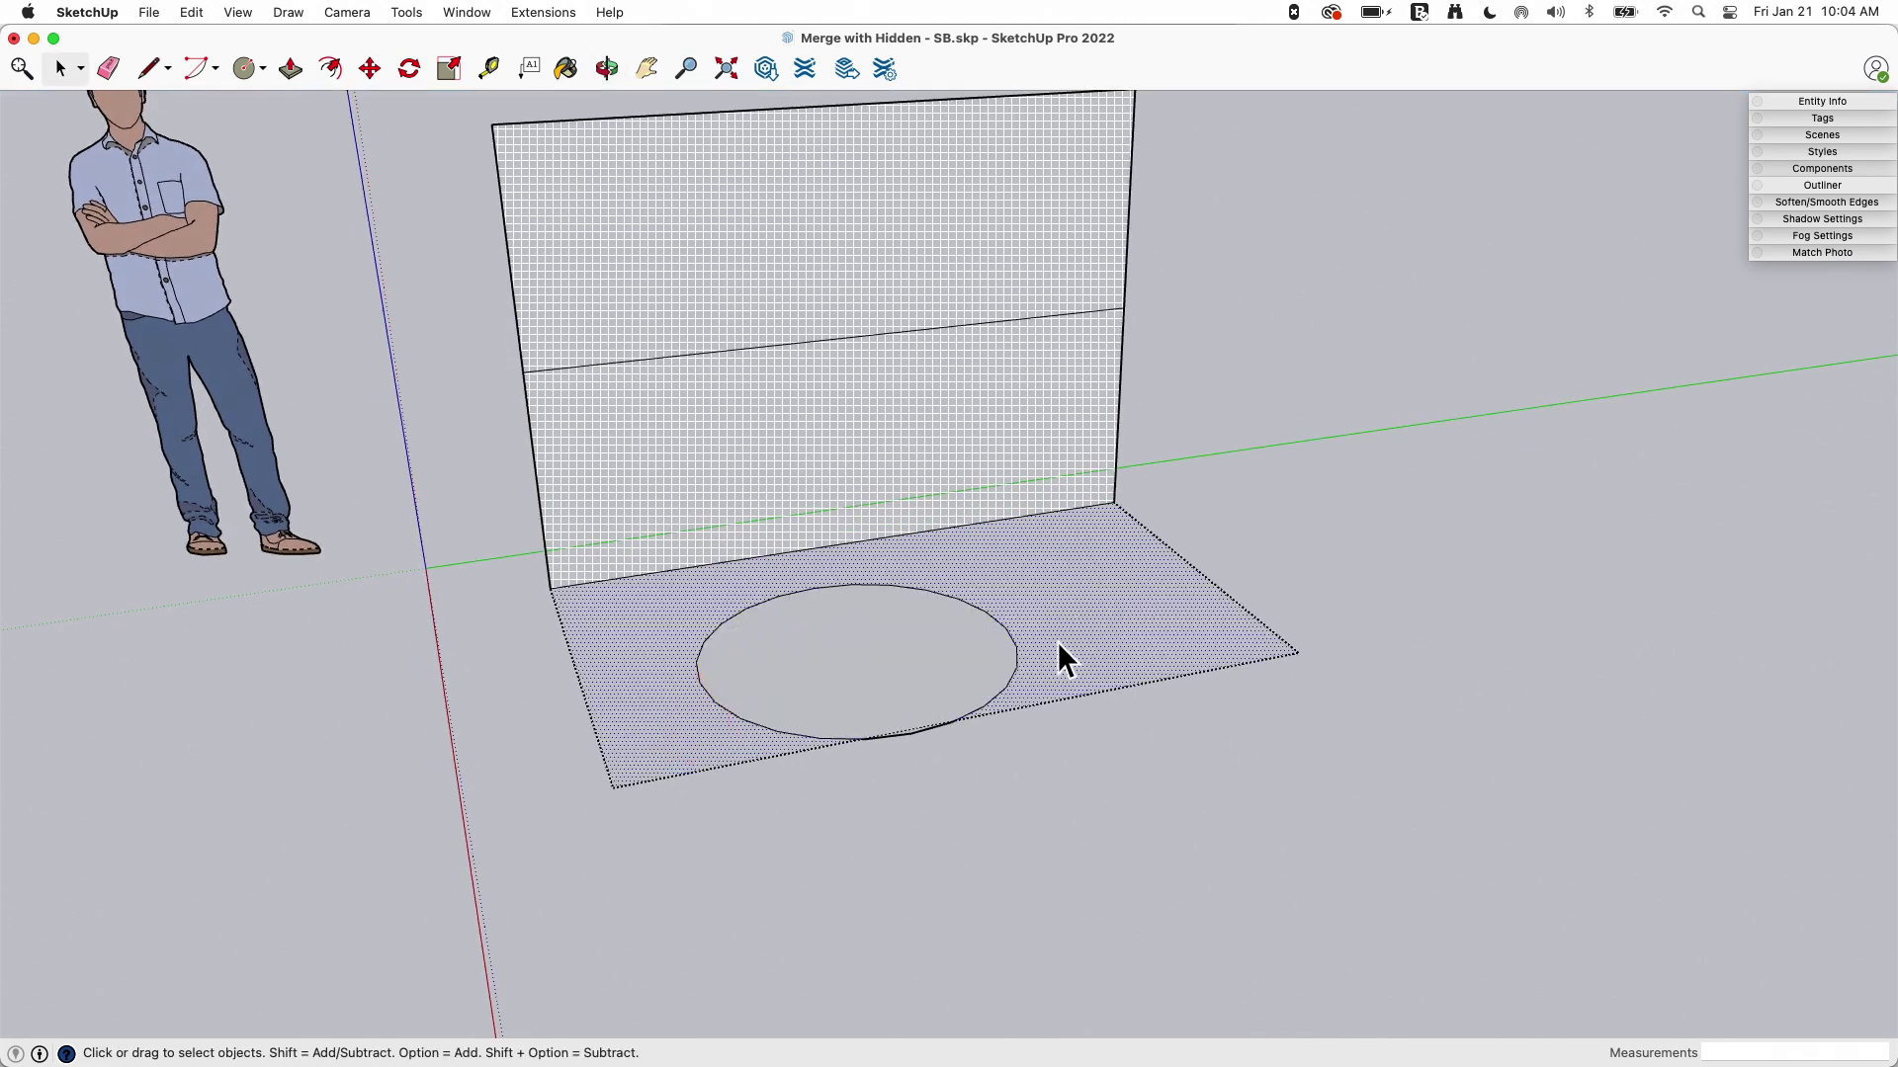
{"action": "left_click", "coordinate": [808, 682]}
{"action": "left_click", "coordinate": [652, 692]}
- Orbit around the wall and floor, then turn Hidden Geometry off
{"action": "middle_click_drag", "start_coordinate": [822, 566], "coordinate": [835, 407]}
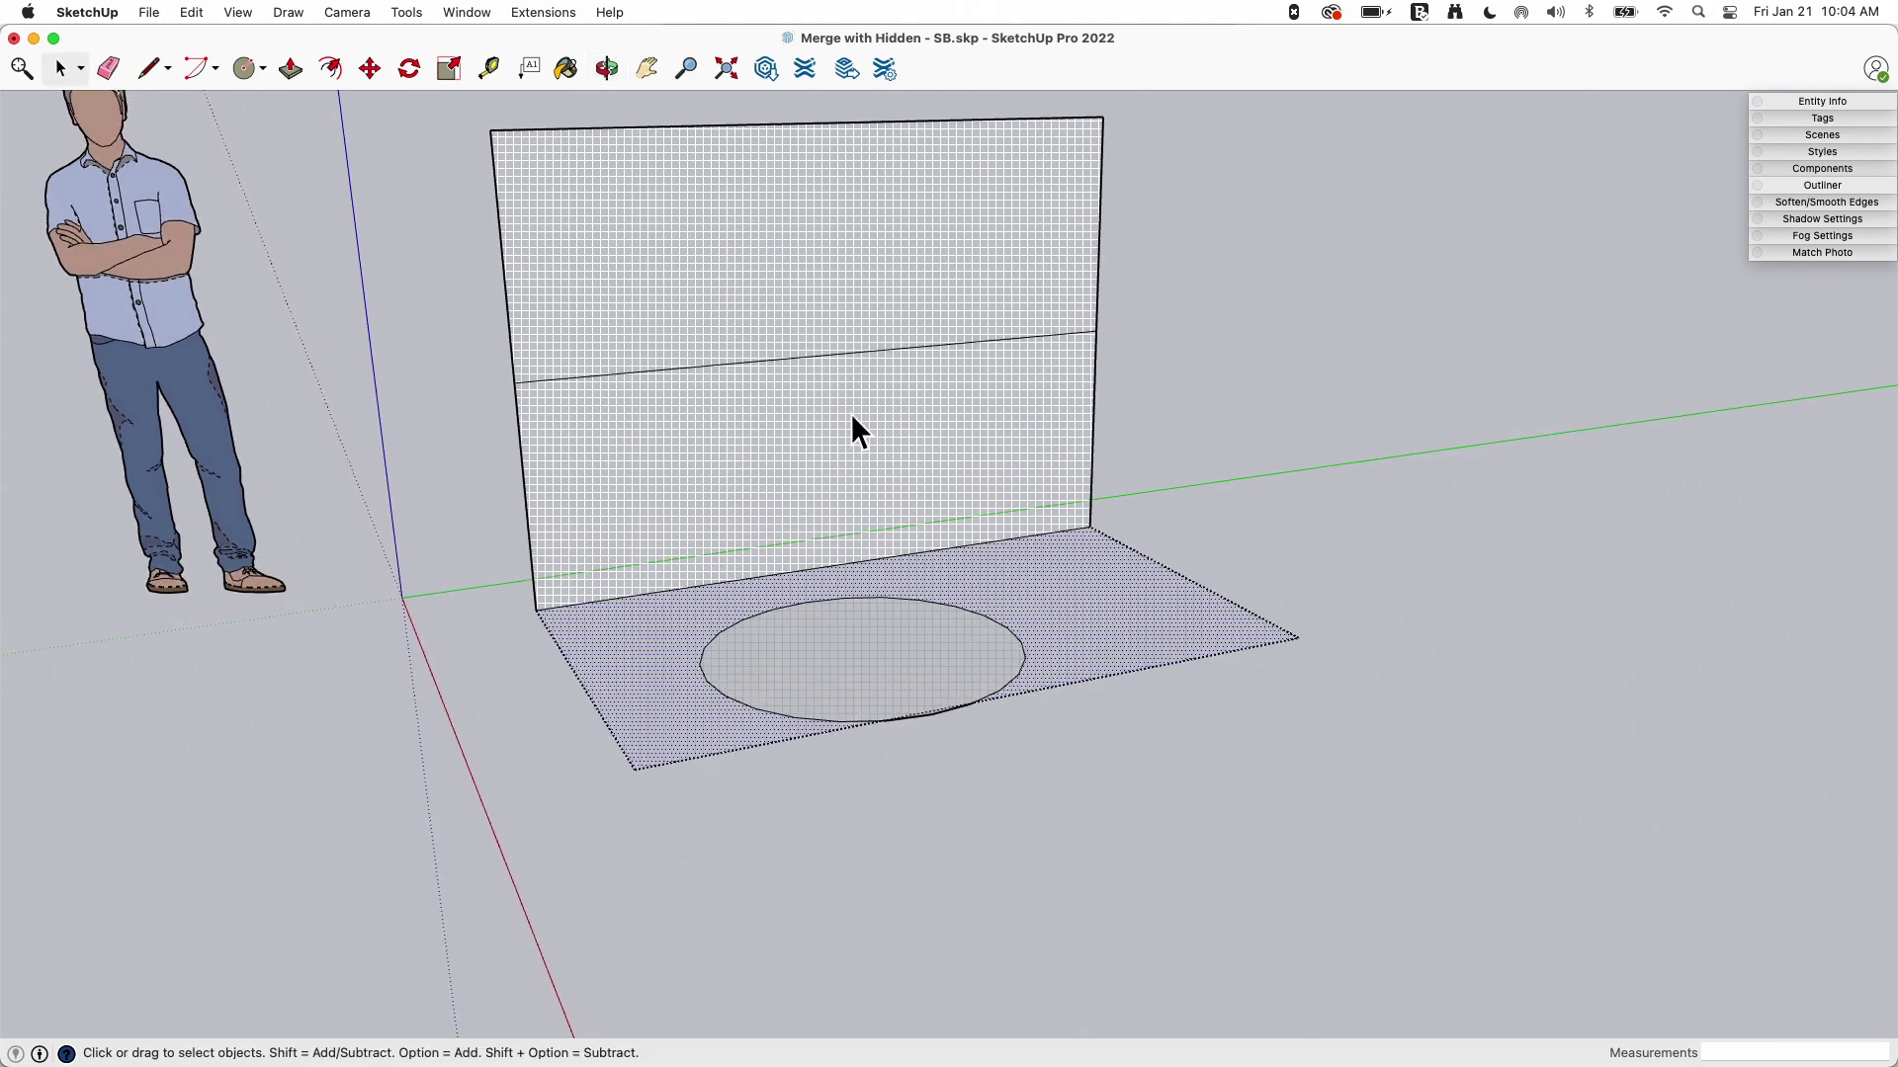
{"action": "middle_click_drag", "start_coordinate": [852, 416], "coordinate": [1268, 575]}
{"action": "middle_click_drag", "start_coordinate": [898, 445], "coordinate": [1087, 801]}
{"action": "left_click_drag", "start_coordinate": [245, 10], "coordinate": [317, 166]}
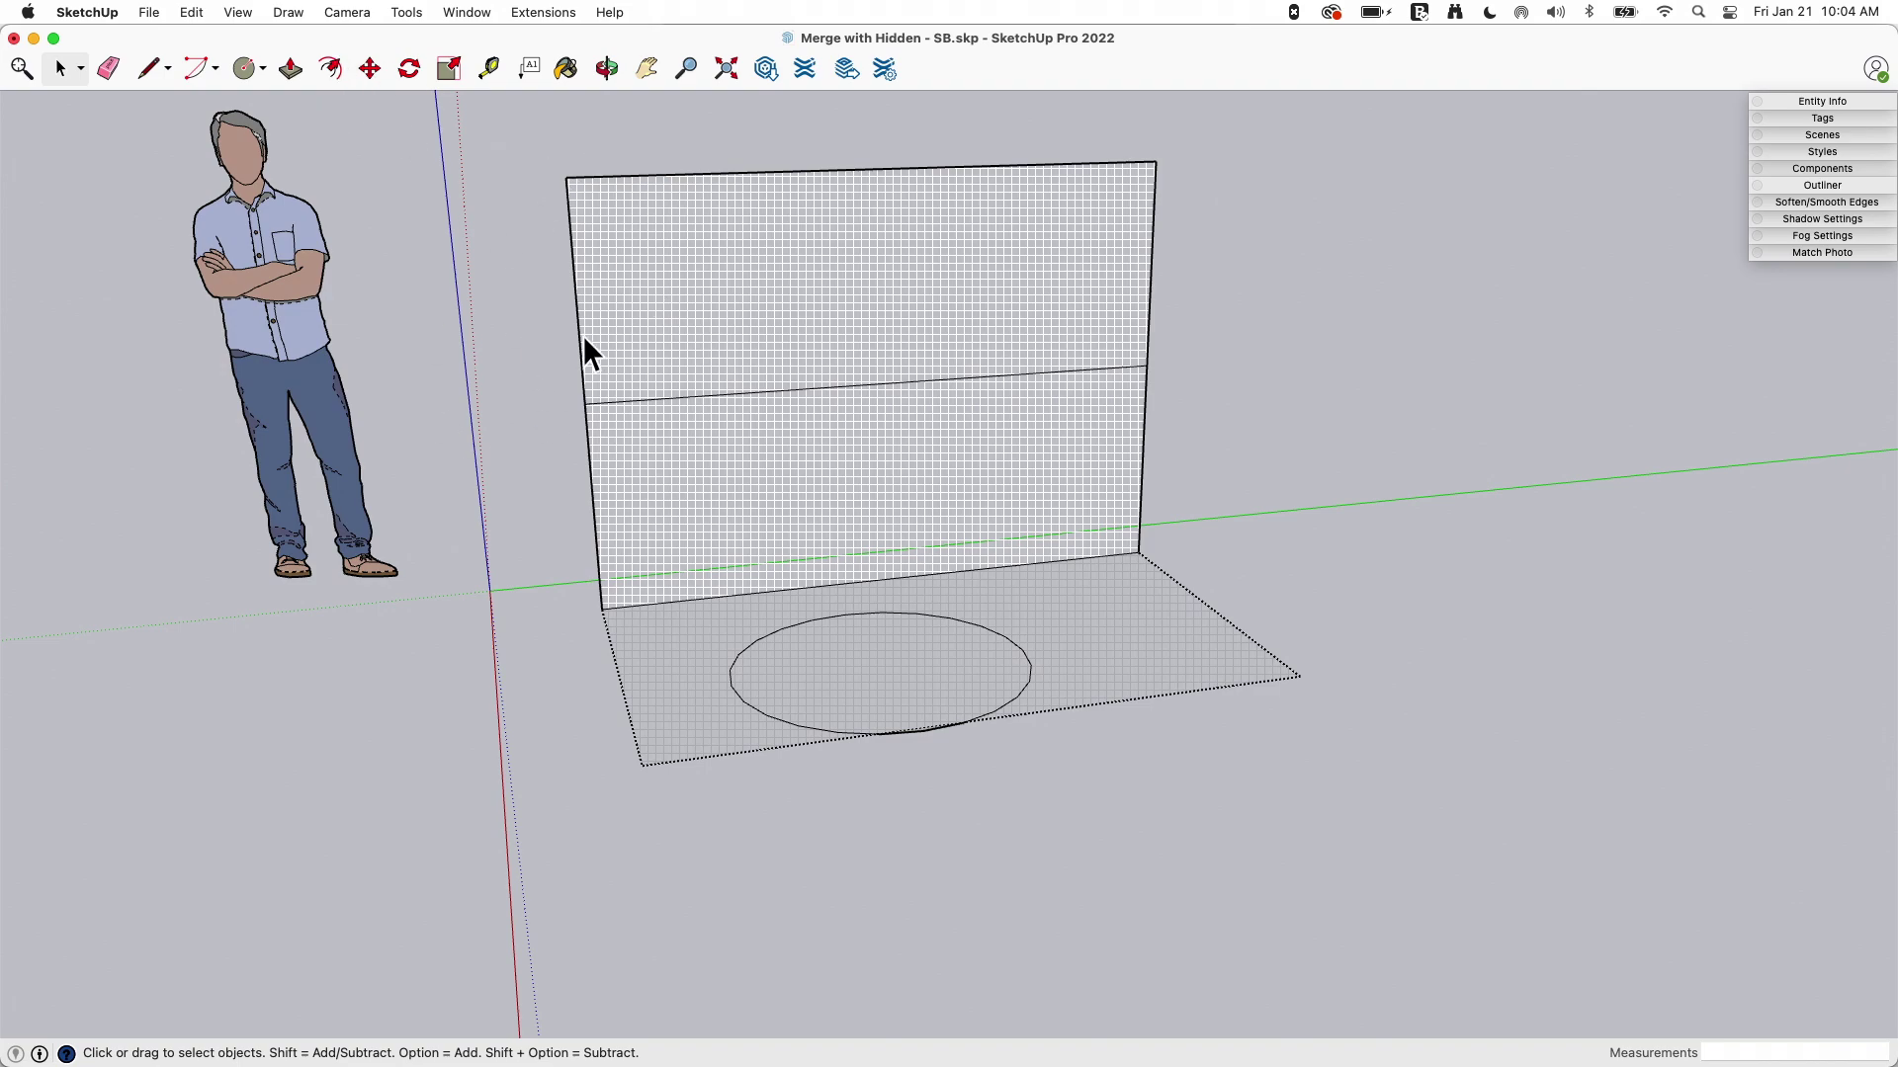
{"action": "middle_click_drag", "start_coordinate": [969, 500], "coordinate": [1069, 611]}
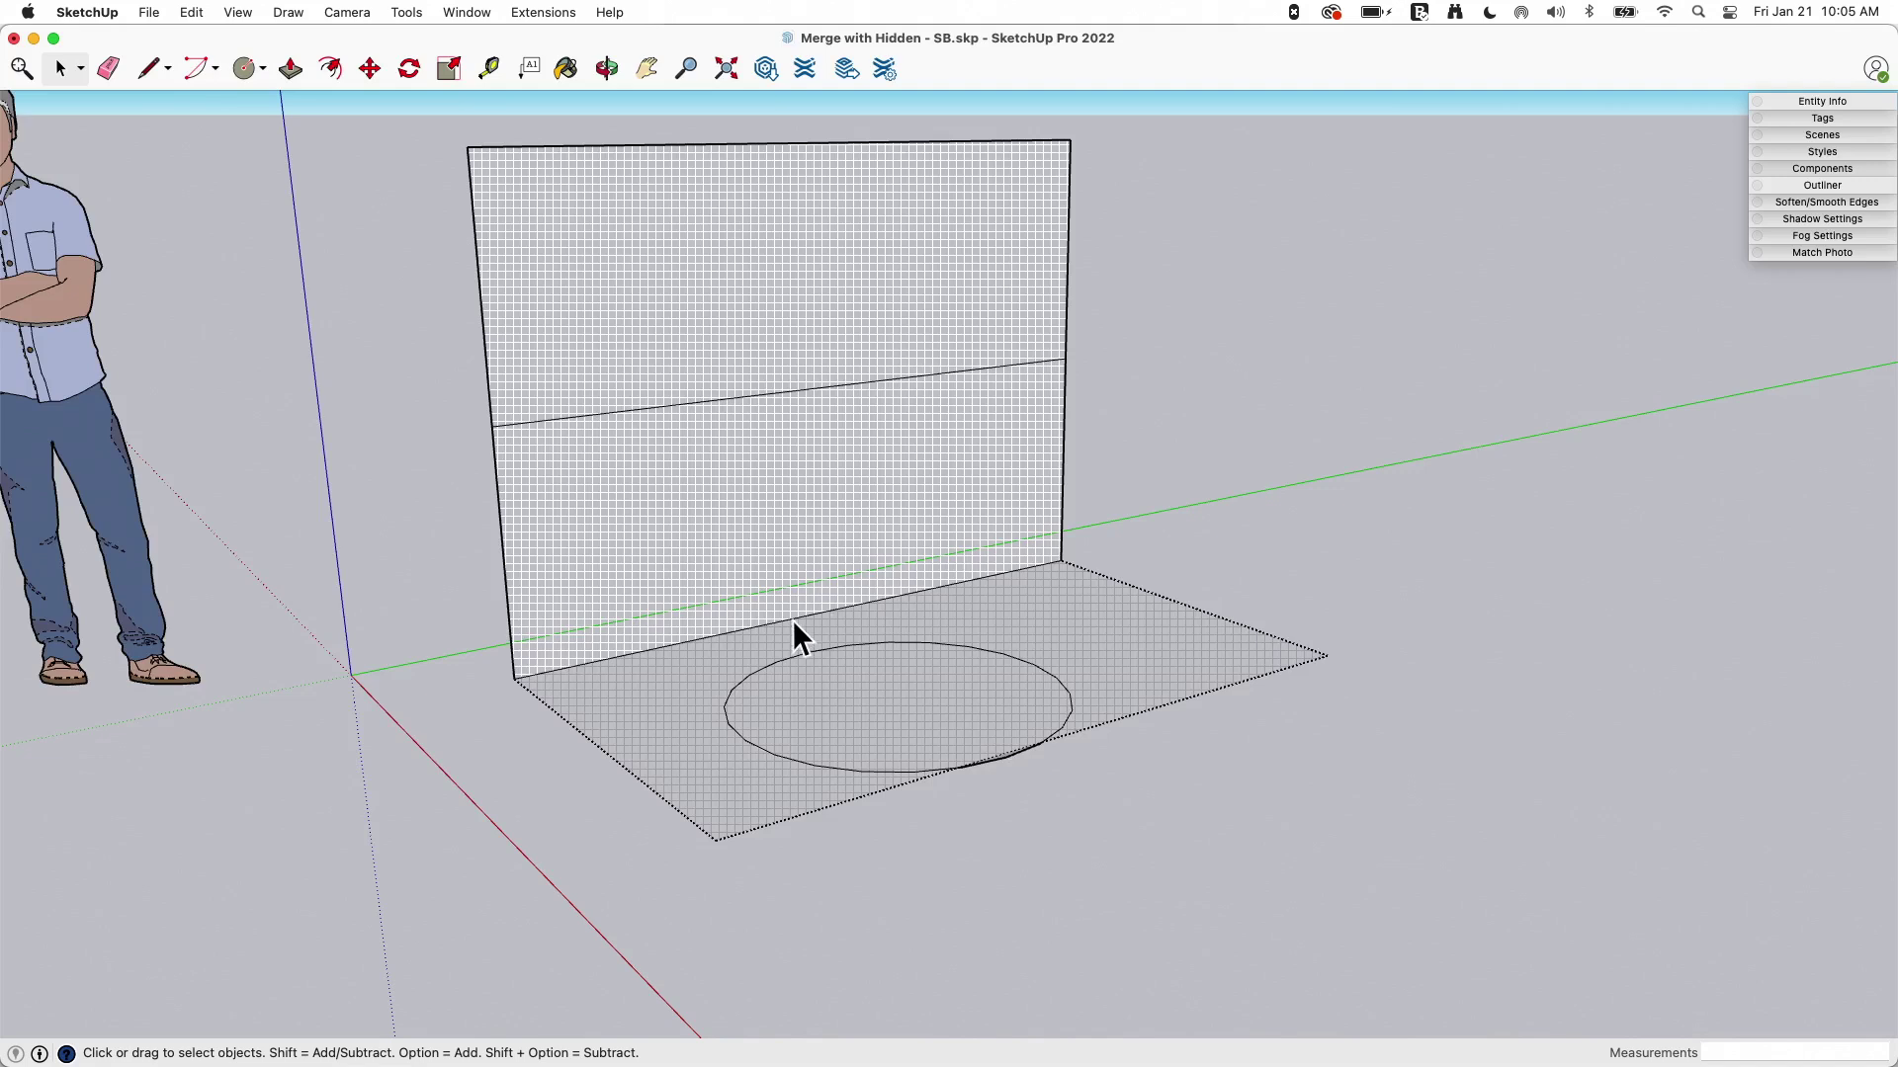
{"action": "left_click_drag", "start_coordinate": [235, 14], "coordinate": [241, 146]}
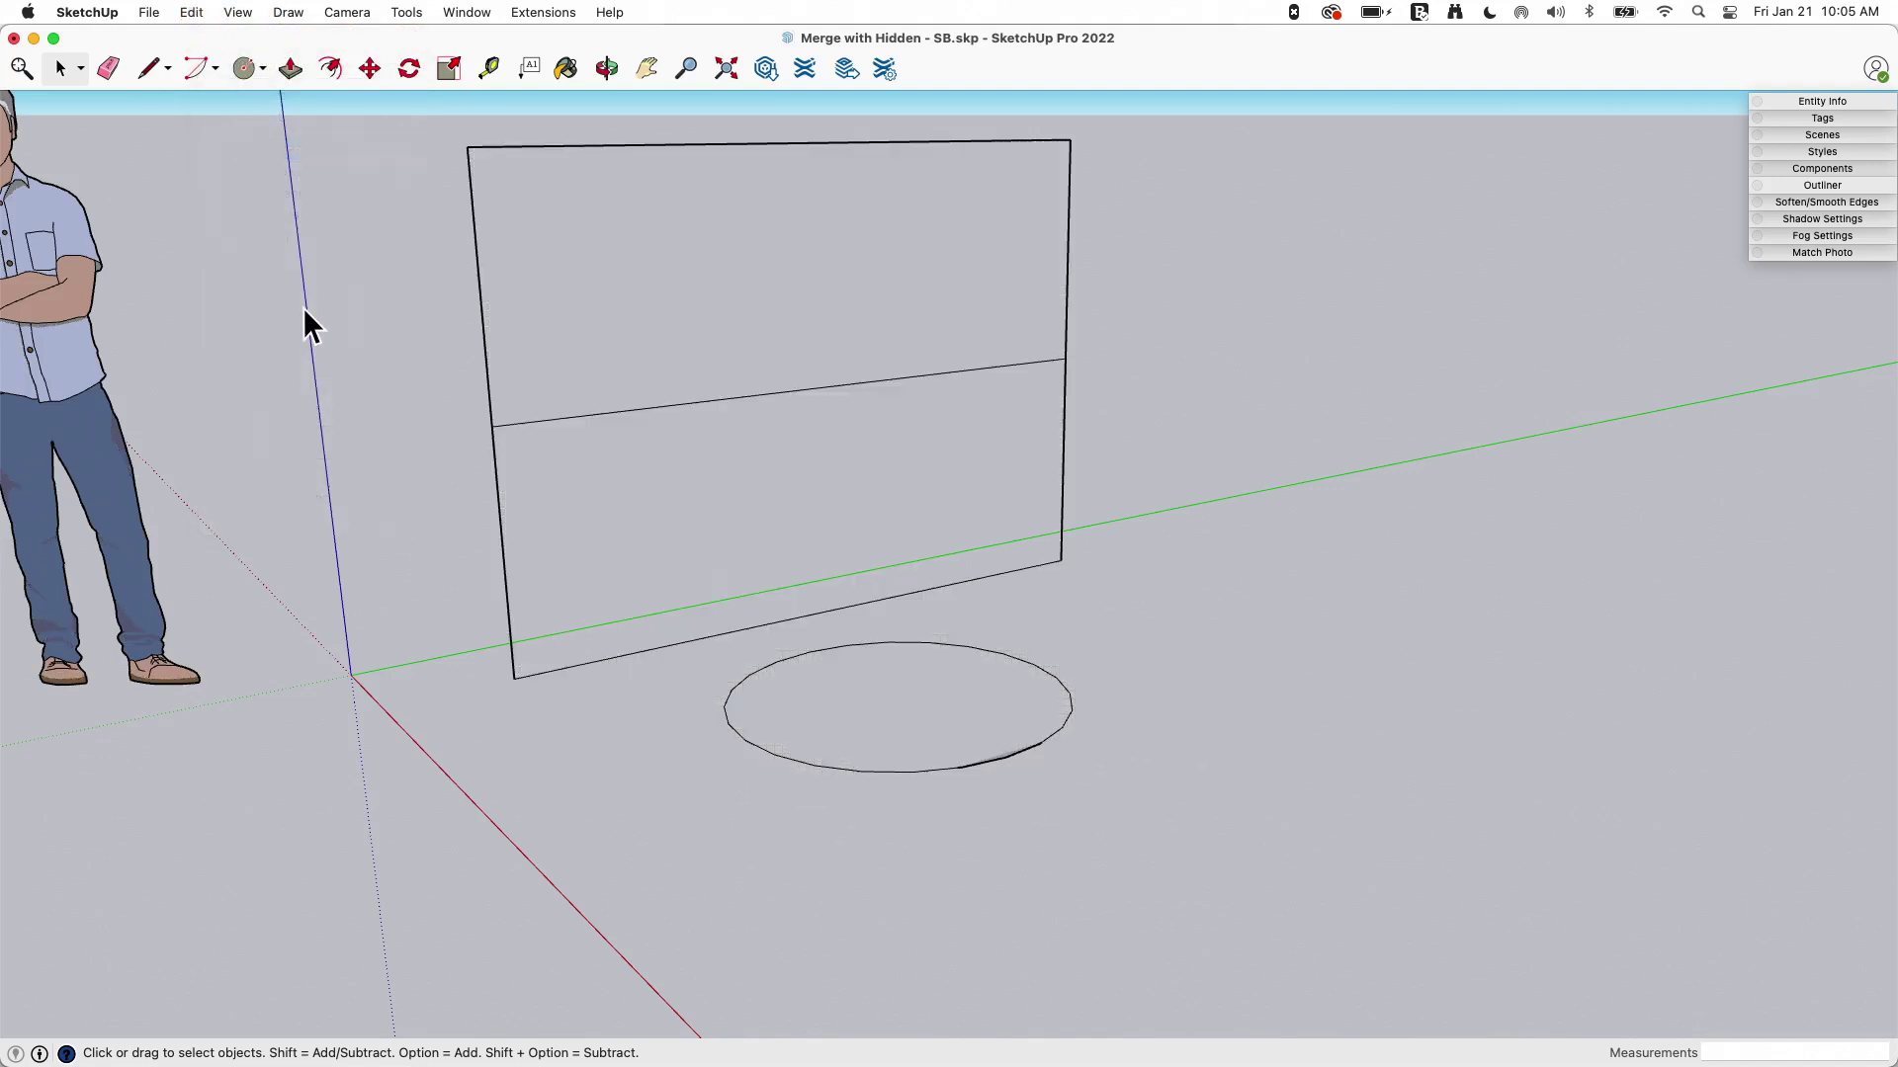
- Zoom and orbit in close to the open-topped box
{"action": "scroll", "coordinate": [302, 306], "scroll_direction": "down", "scroll_amount": 5}
{"action": "scroll", "coordinate": [305, 306], "scroll_direction": "down", "scroll_amount": 3}
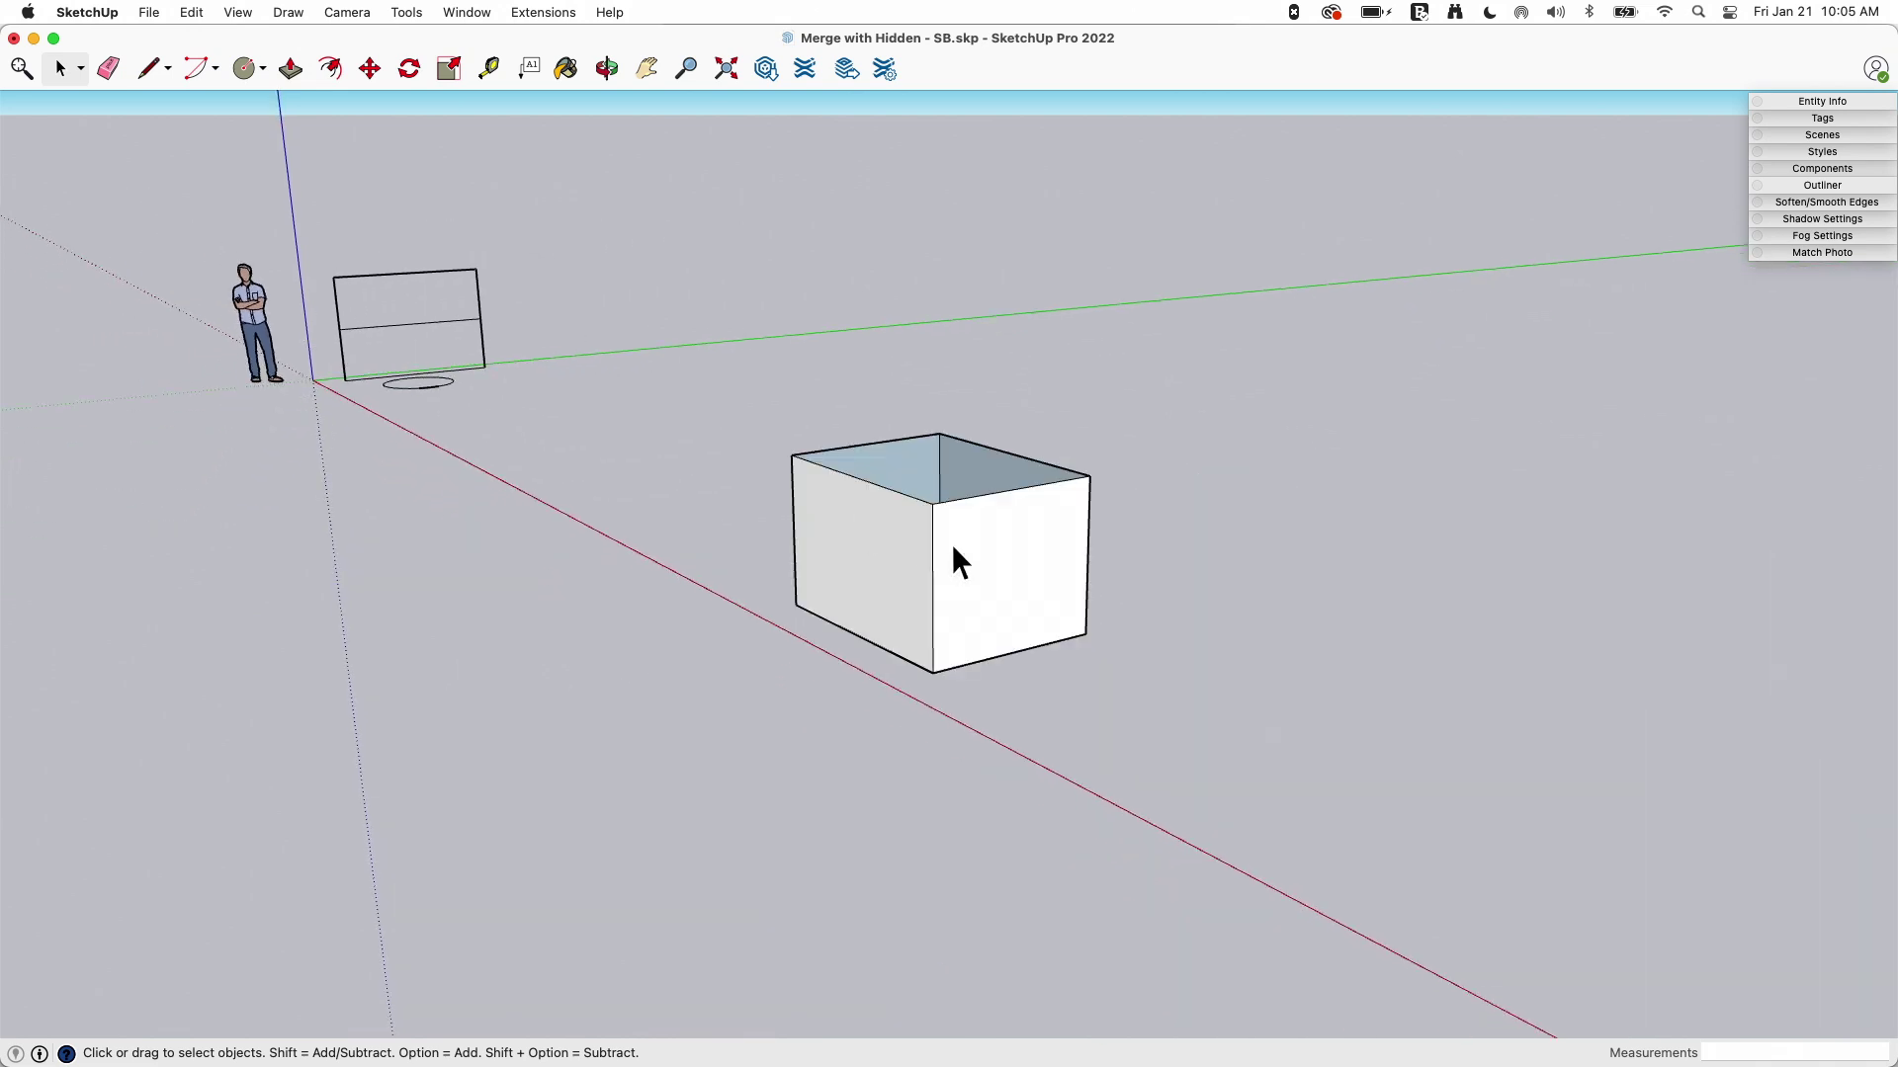
{"action": "scroll", "coordinate": [994, 506], "scroll_direction": "up", "scroll_amount": 5}
{"action": "middle_click_drag", "start_coordinate": [625, 458], "coordinate": [1123, 617]}
{"action": "scroll", "coordinate": [633, 899], "scroll_direction": "up", "scroll_amount": 3}
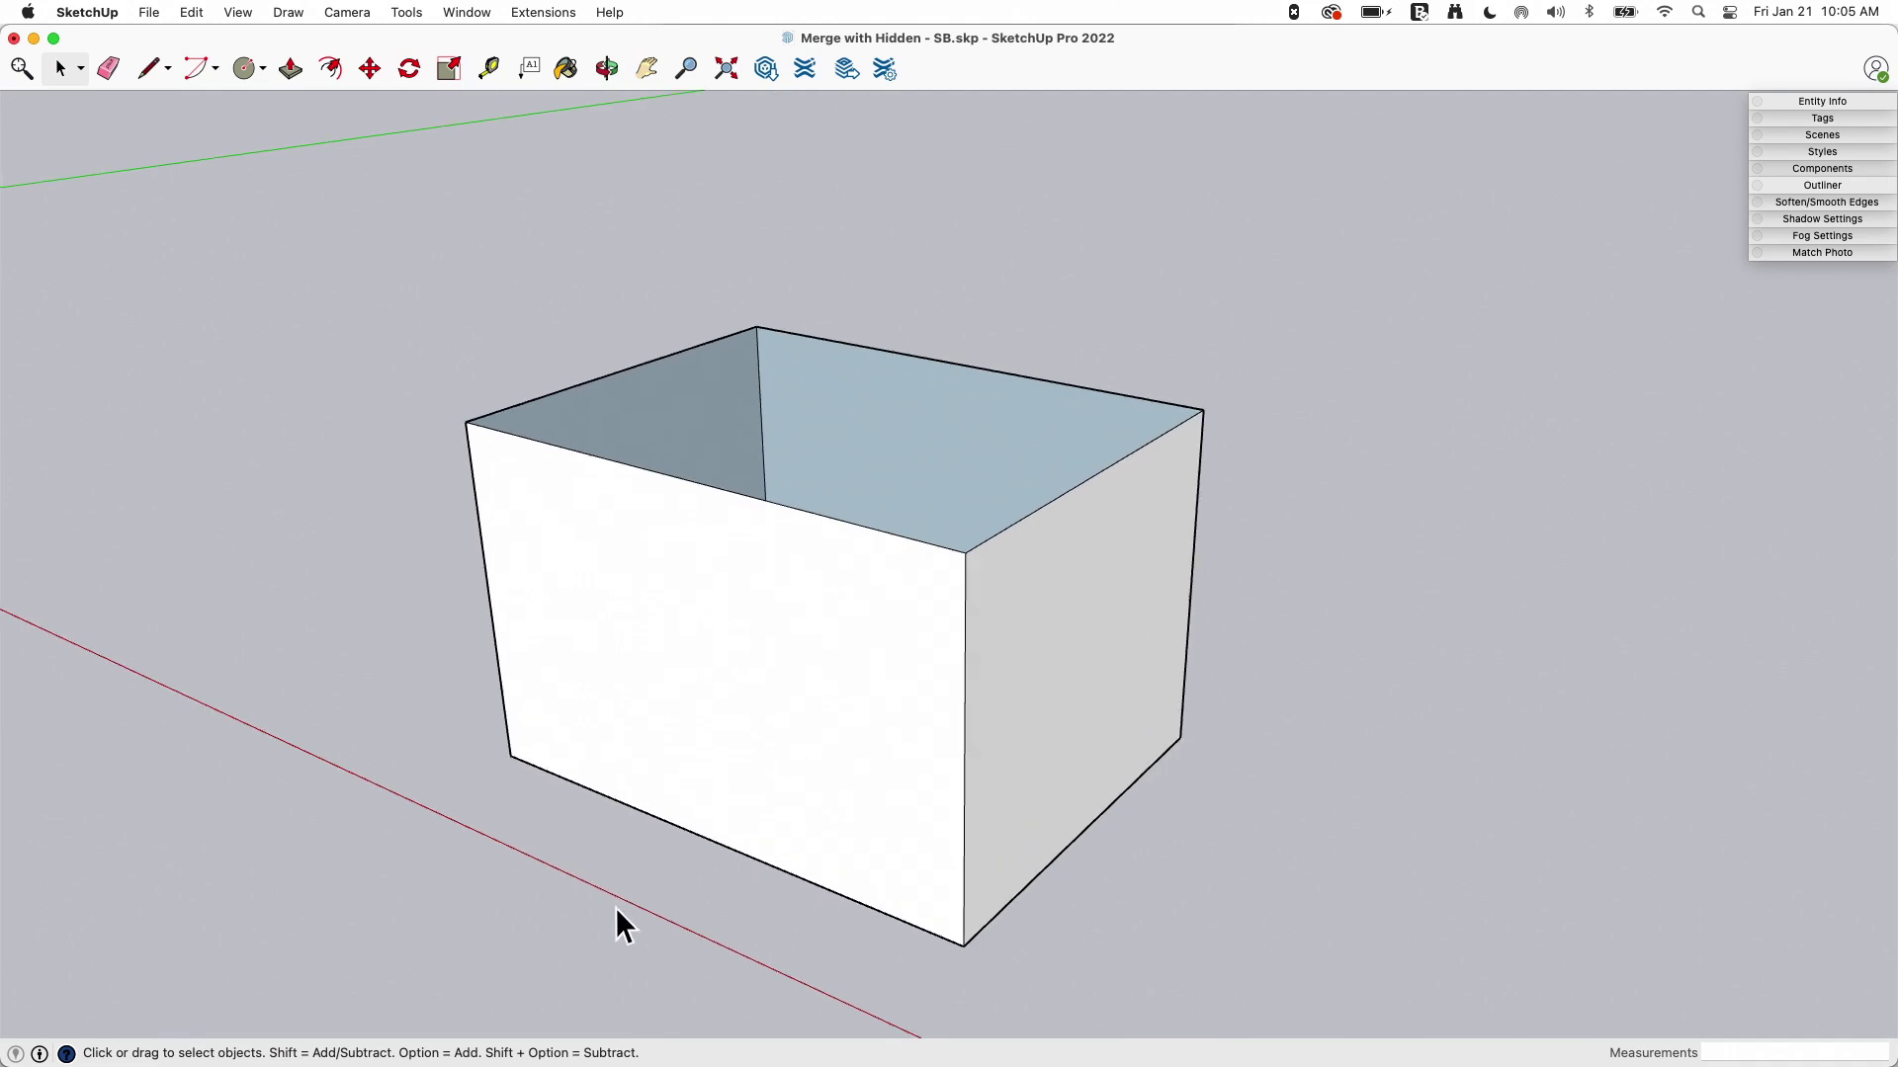
- Review the model's Tags list, then orbit to look down into the box and back to a side view
{"action": "left_click", "coordinate": [1828, 117]}
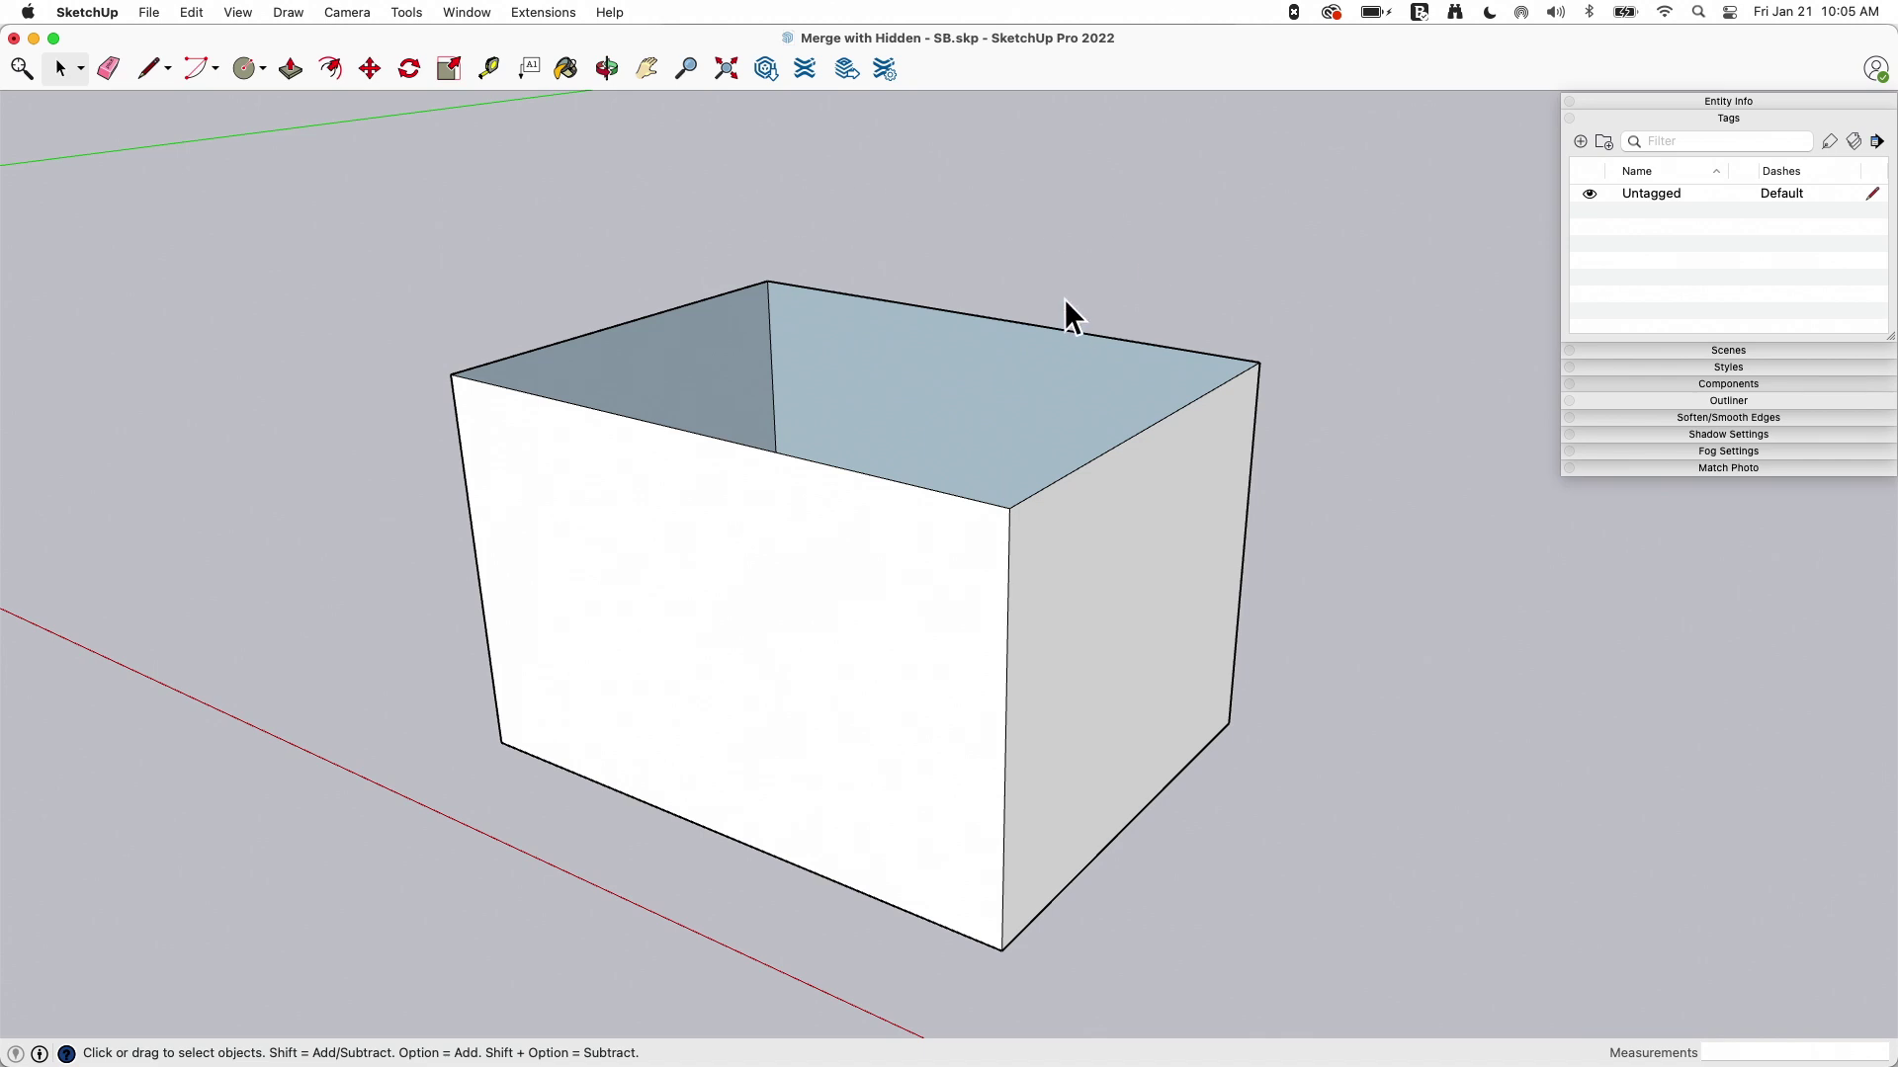
{"action": "left_click", "coordinate": [1611, 116]}
{"action": "middle_click_drag", "start_coordinate": [1152, 233], "coordinate": [1006, 297]}
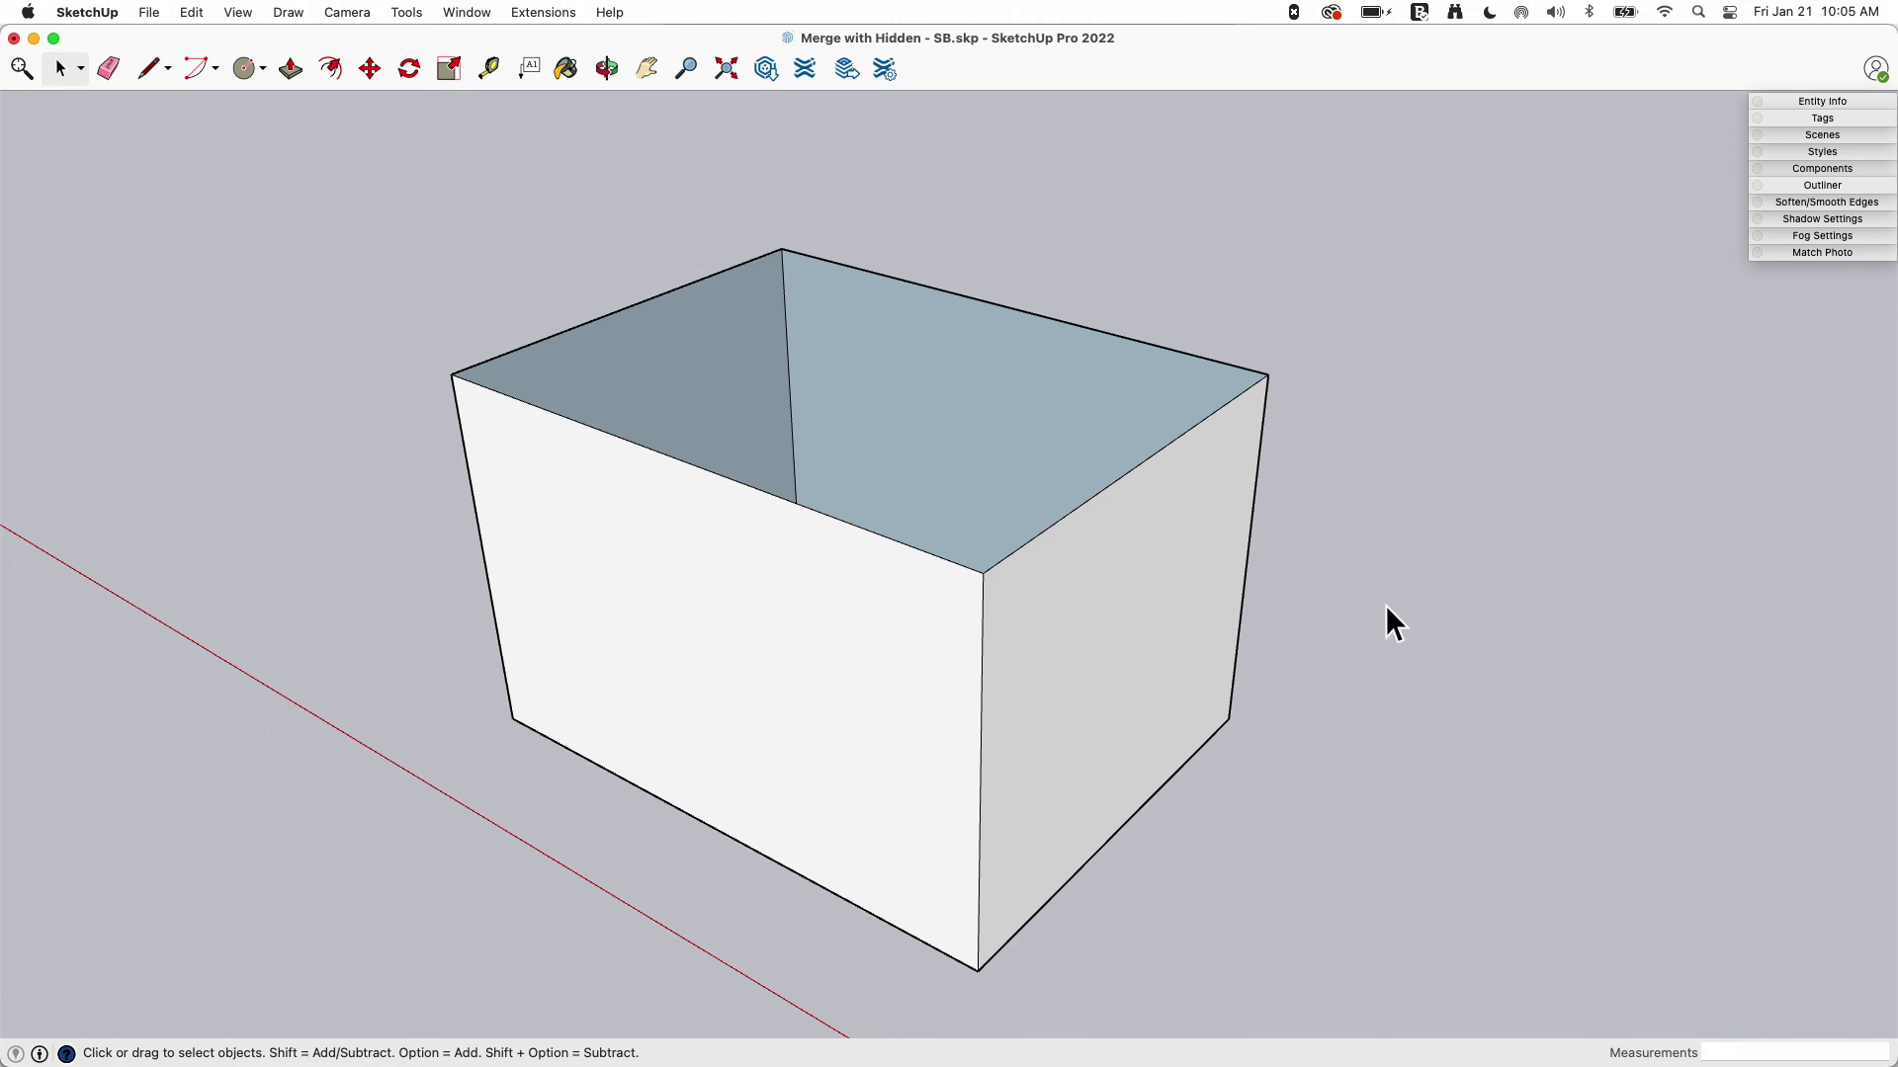
{"action": "middle_click_drag", "start_coordinate": [1172, 454], "coordinate": [1137, 672]}
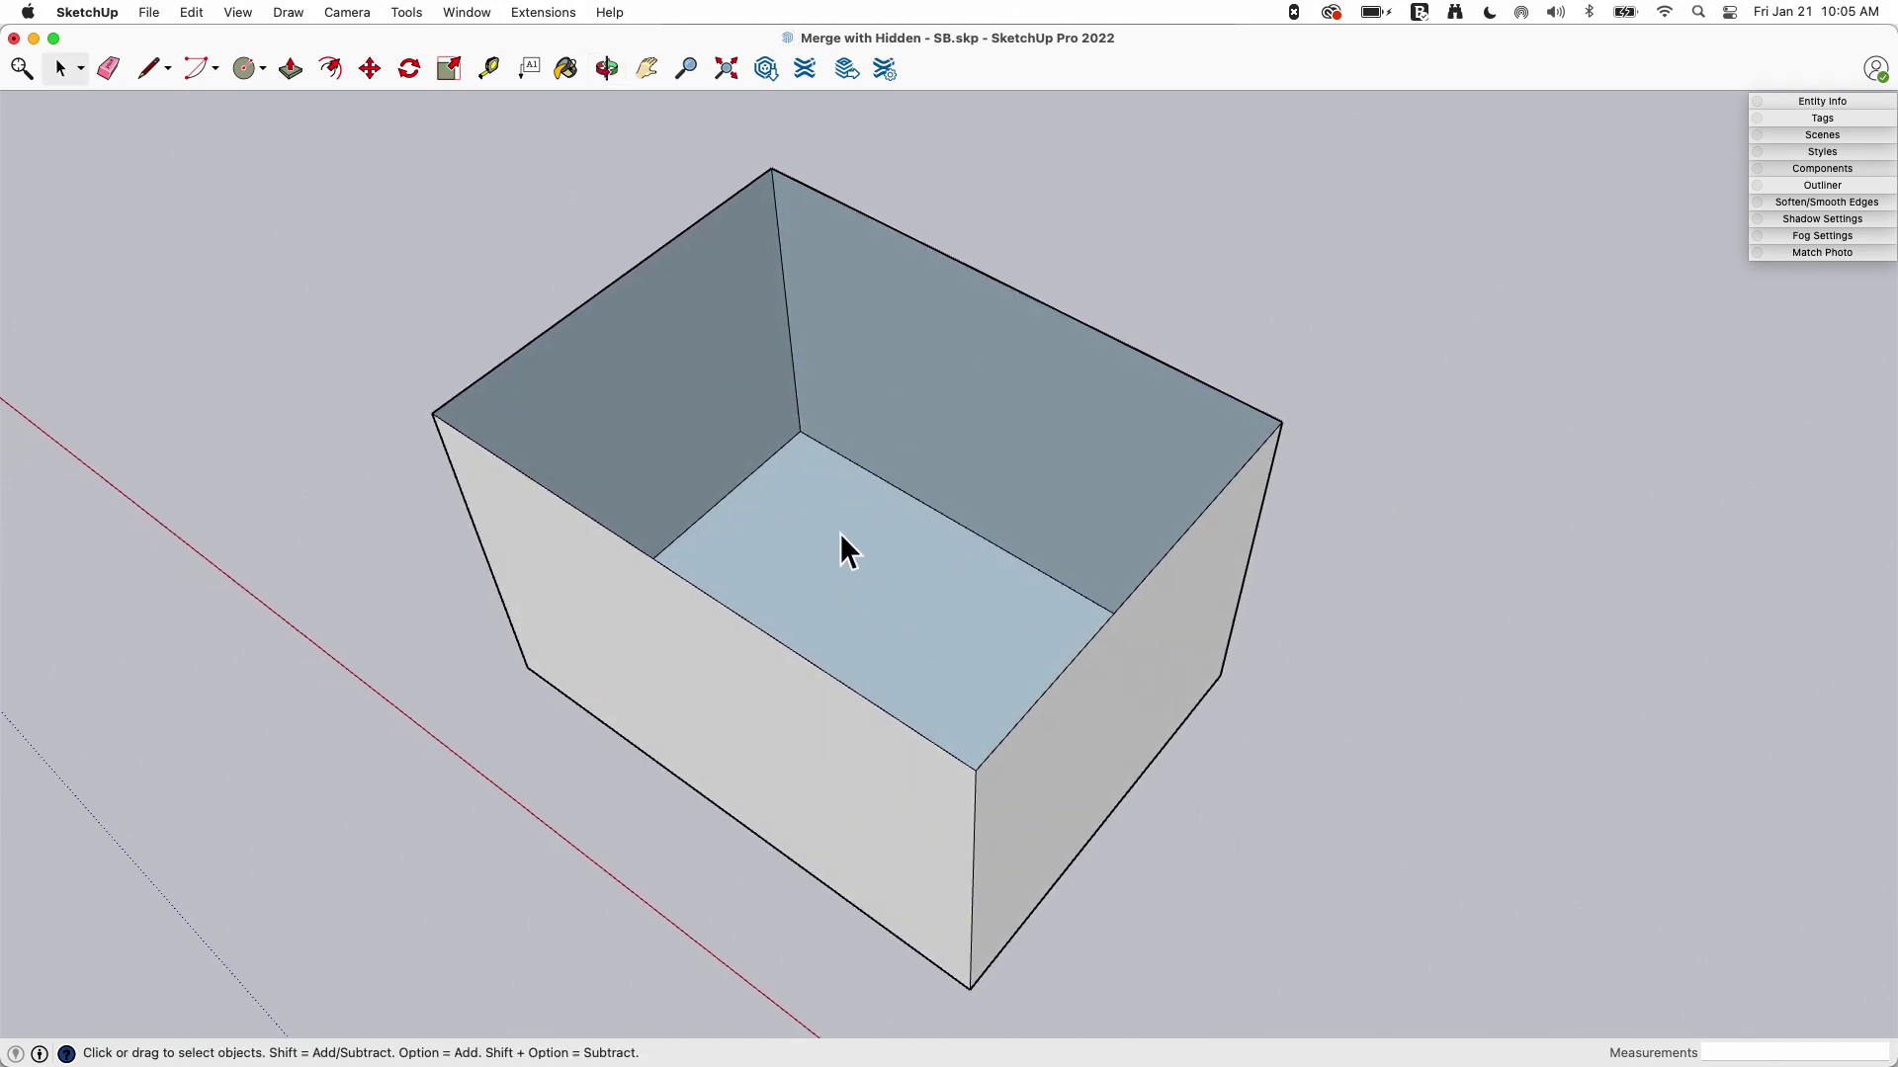
{"action": "middle_click_drag", "start_coordinate": [914, 576], "coordinate": [834, 246]}
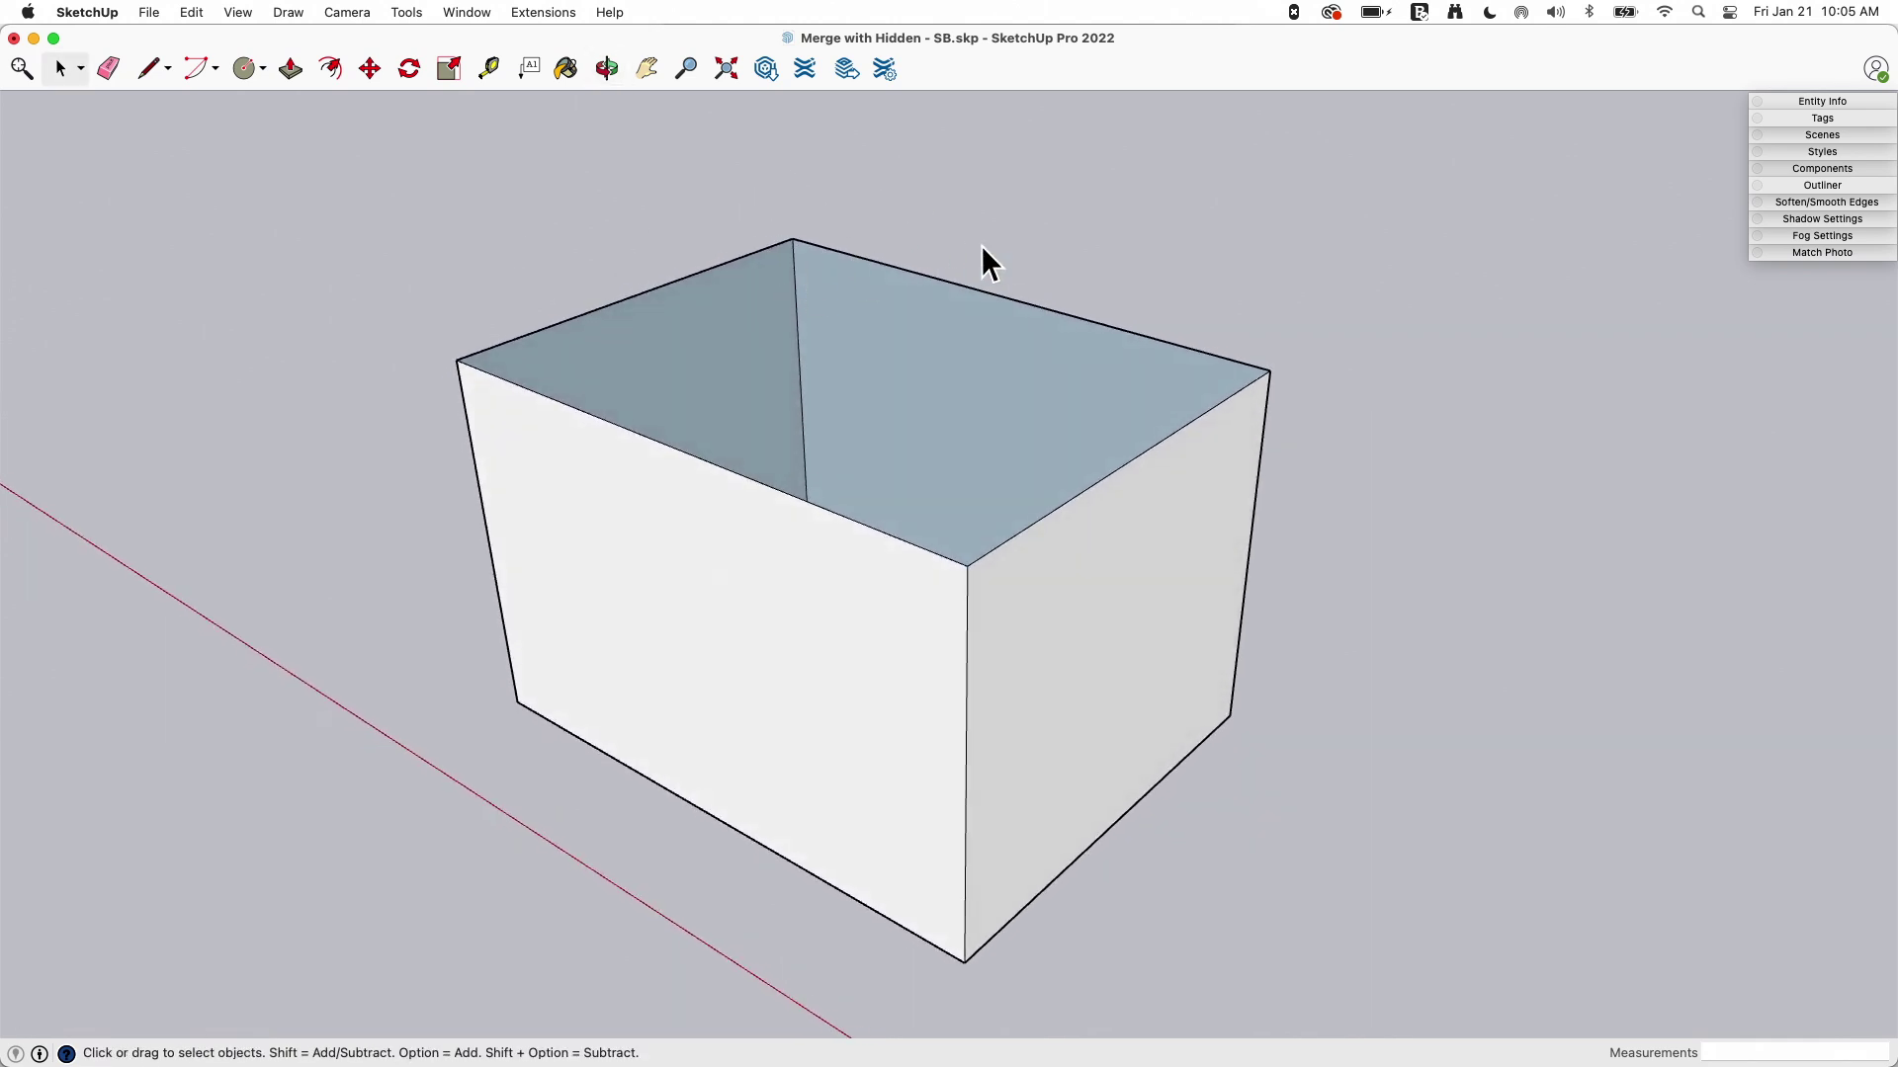
{"action": "left_click", "coordinate": [141, 75]}
{"action": "left_click", "coordinate": [1270, 370]}
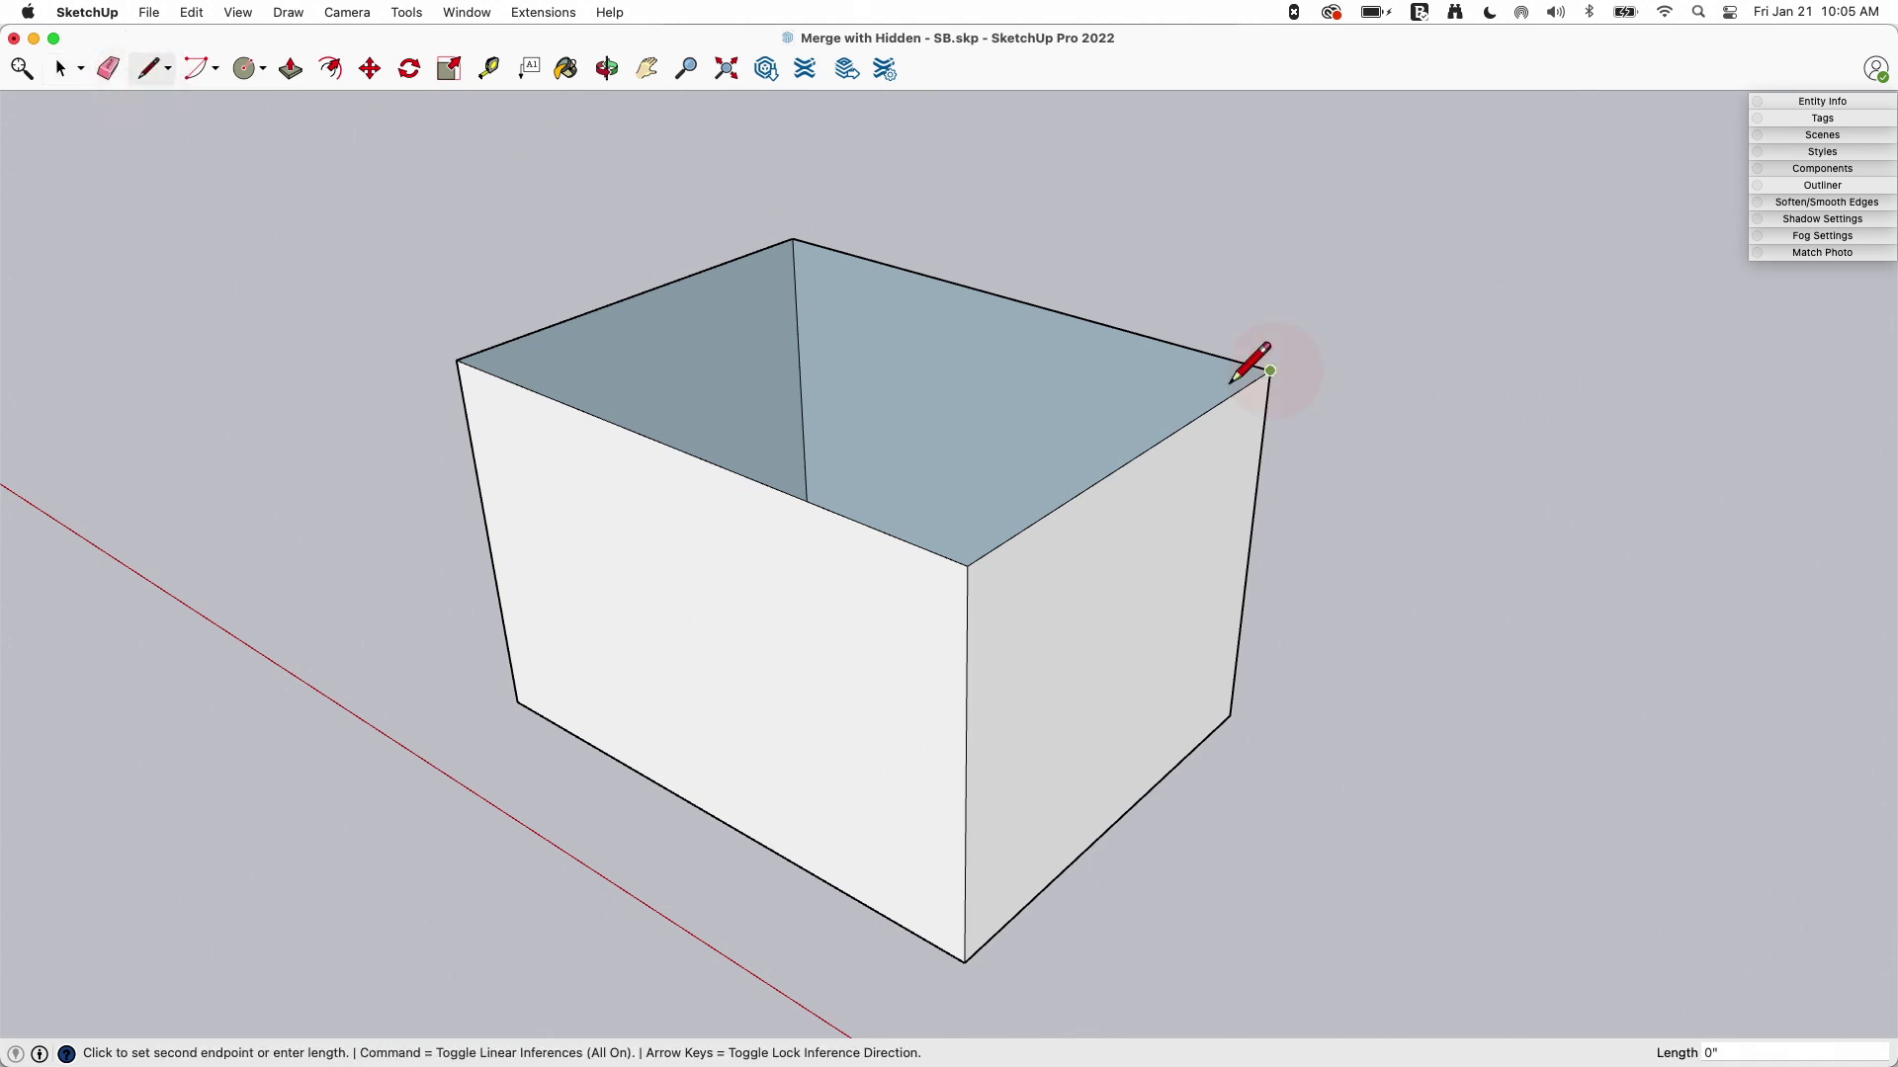
{"action": "left_click", "coordinate": [967, 565]}
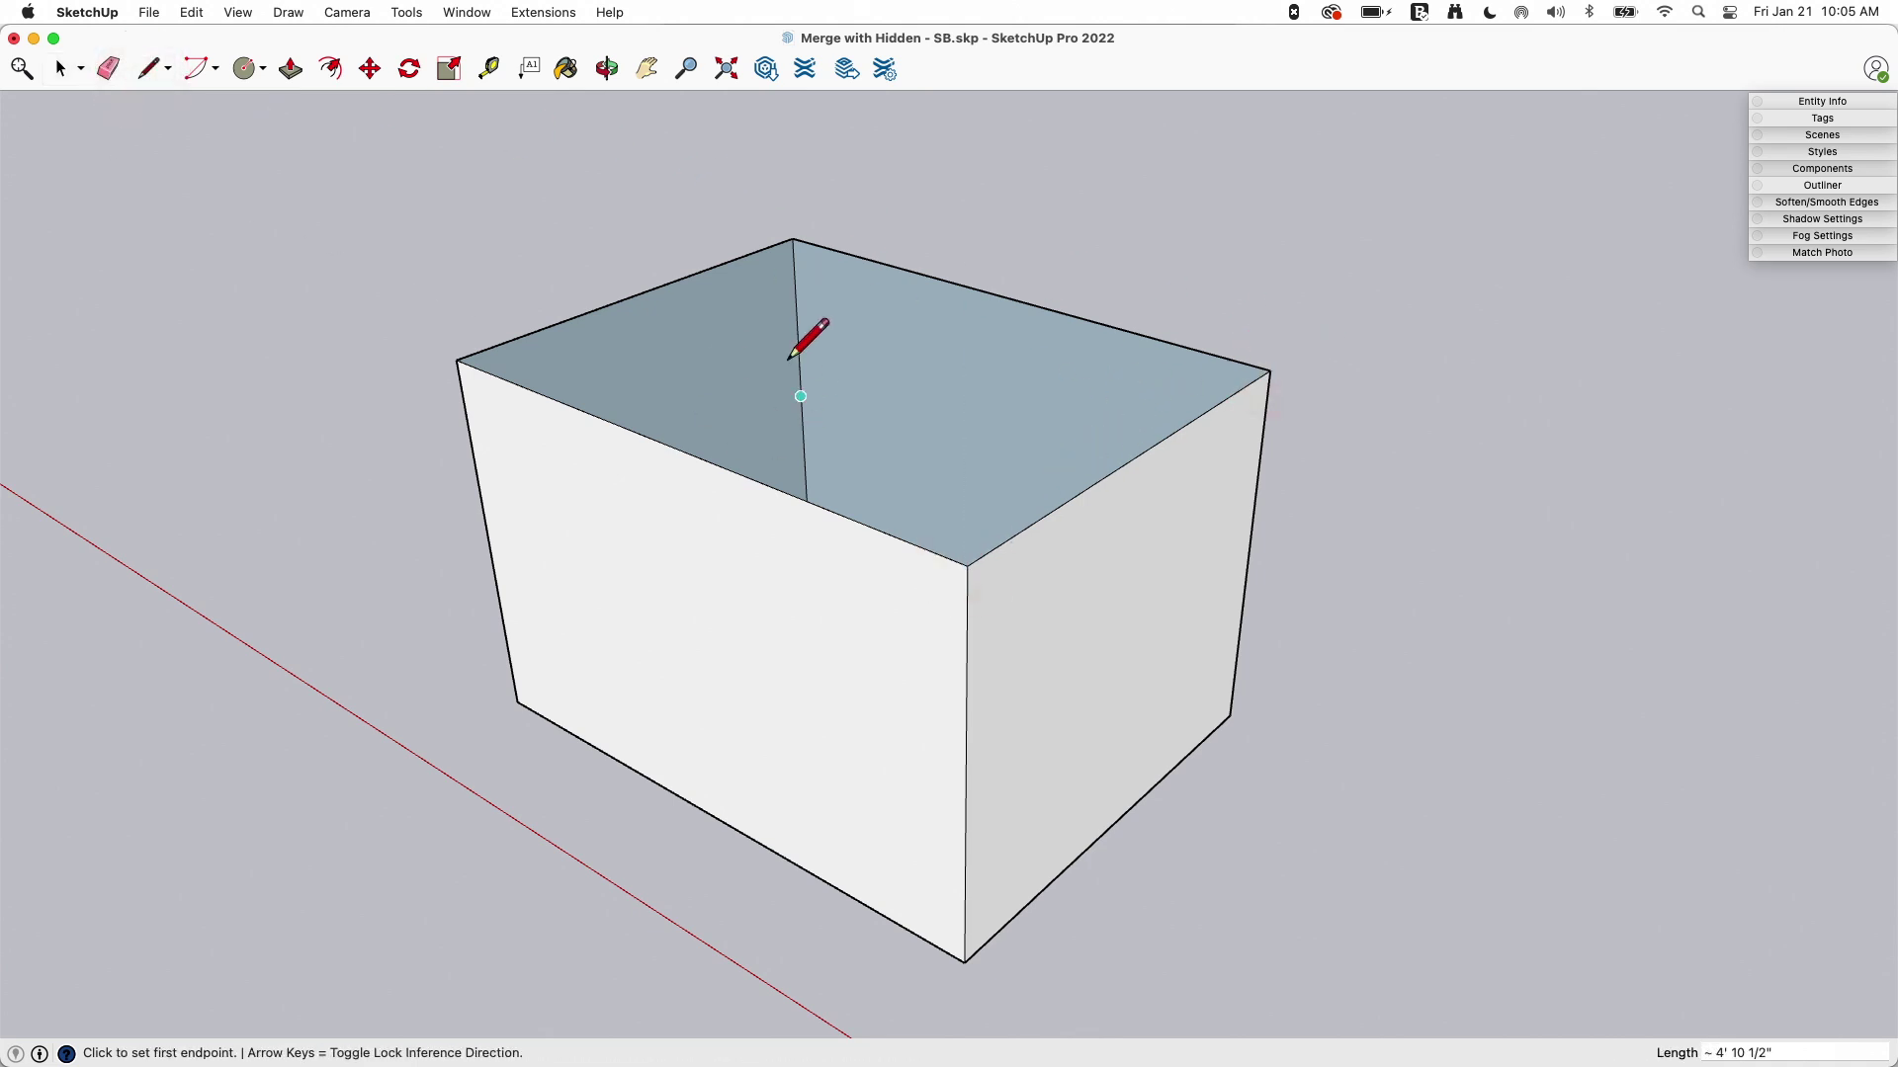
{"action": "left_click", "coordinate": [457, 361]}
{"action": "left_click", "coordinate": [967, 566]}
{"action": "middle_click_drag", "start_coordinate": [638, 255], "coordinate": [600, 376]}
{"action": "left_click", "coordinate": [444, 387]}
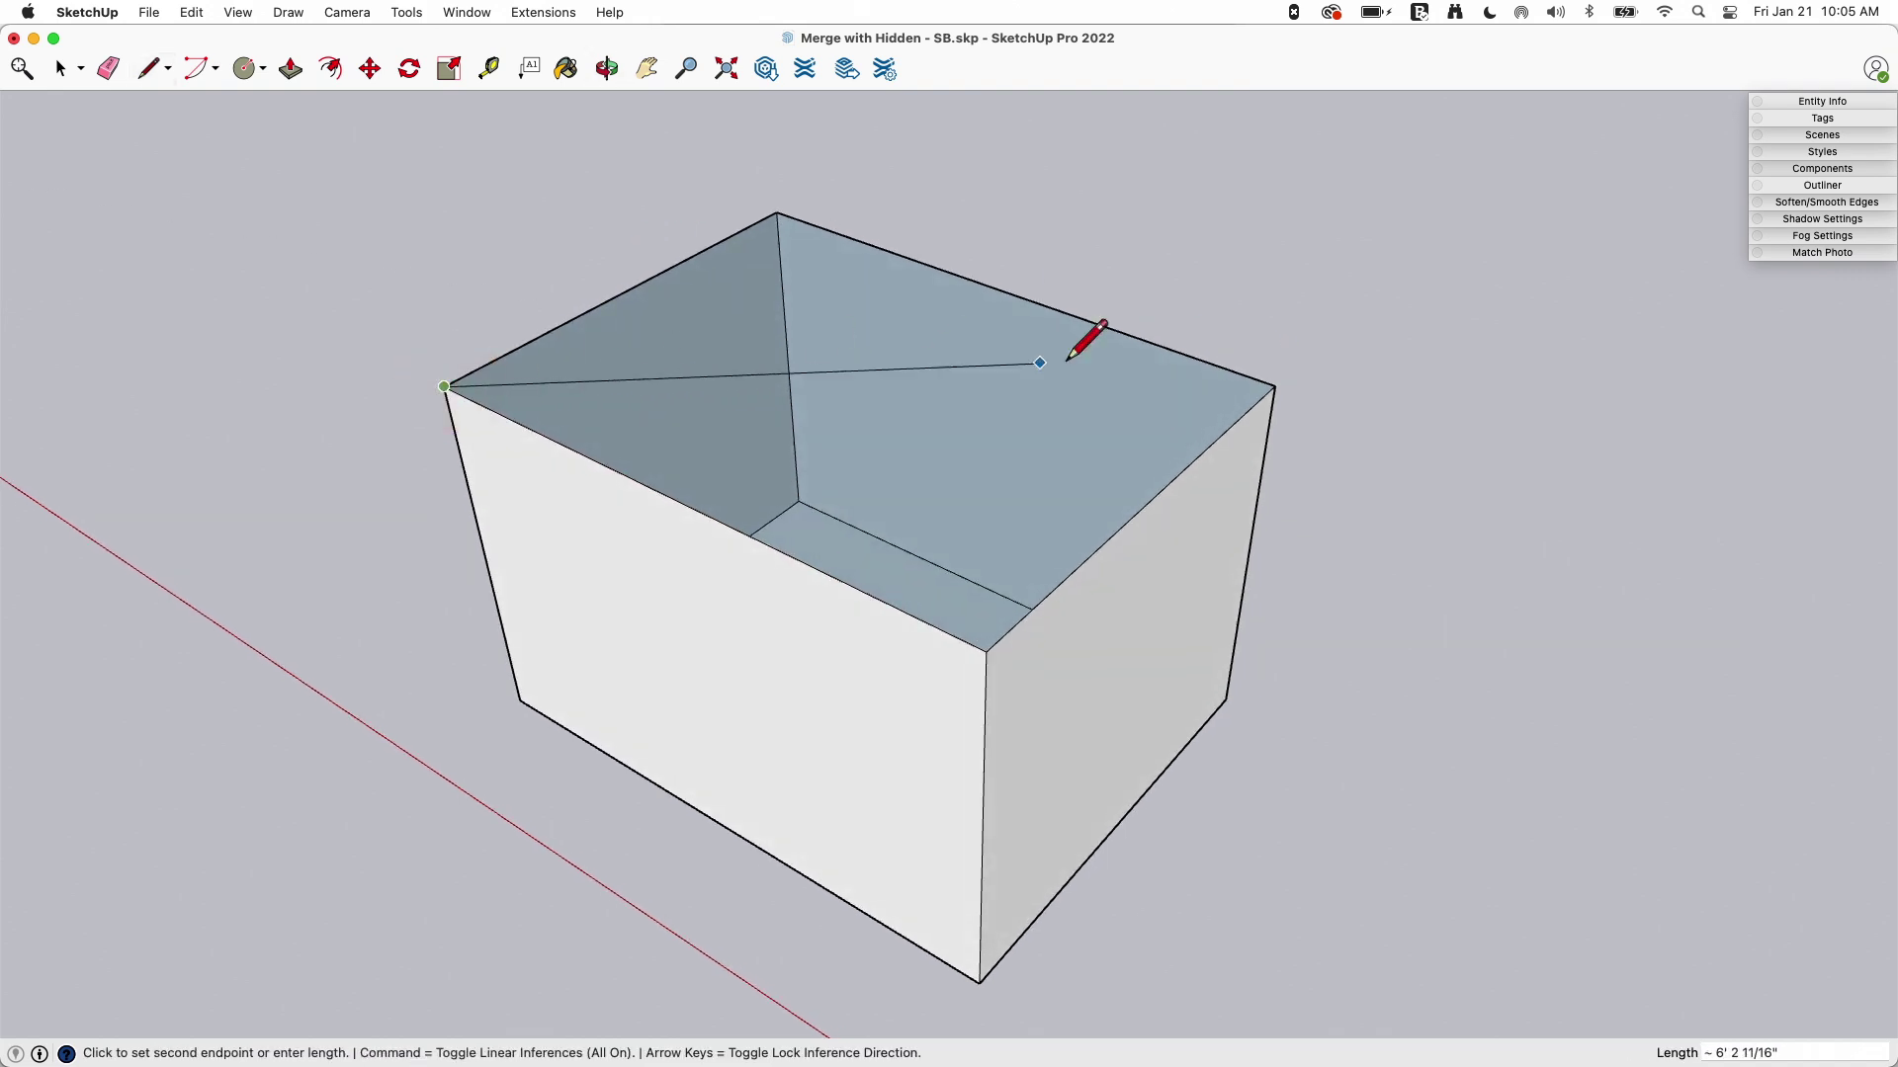
{"action": "left_click", "coordinate": [1275, 386]}
{"action": "left_click", "coordinate": [914, 425]}
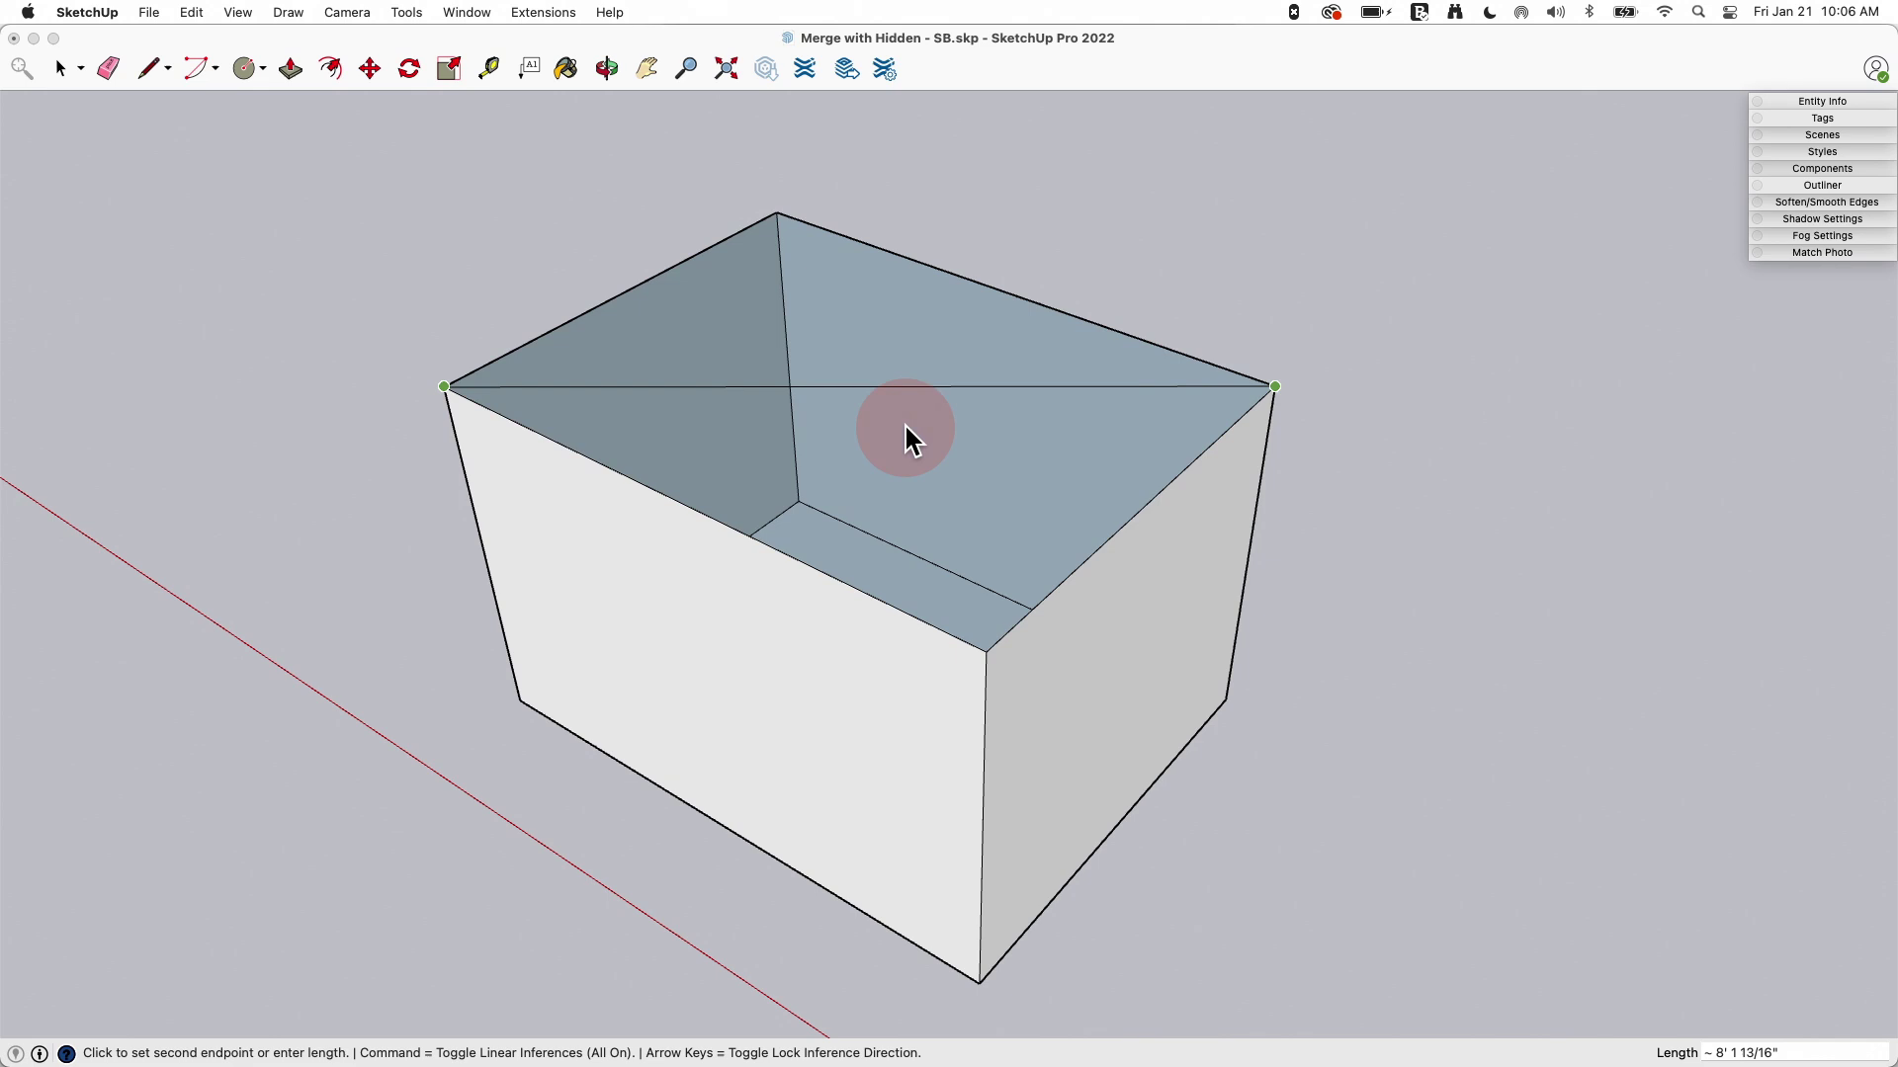
{"action": "left_click", "coordinate": [906, 427]}
{"action": "left_click", "coordinate": [900, 429]}
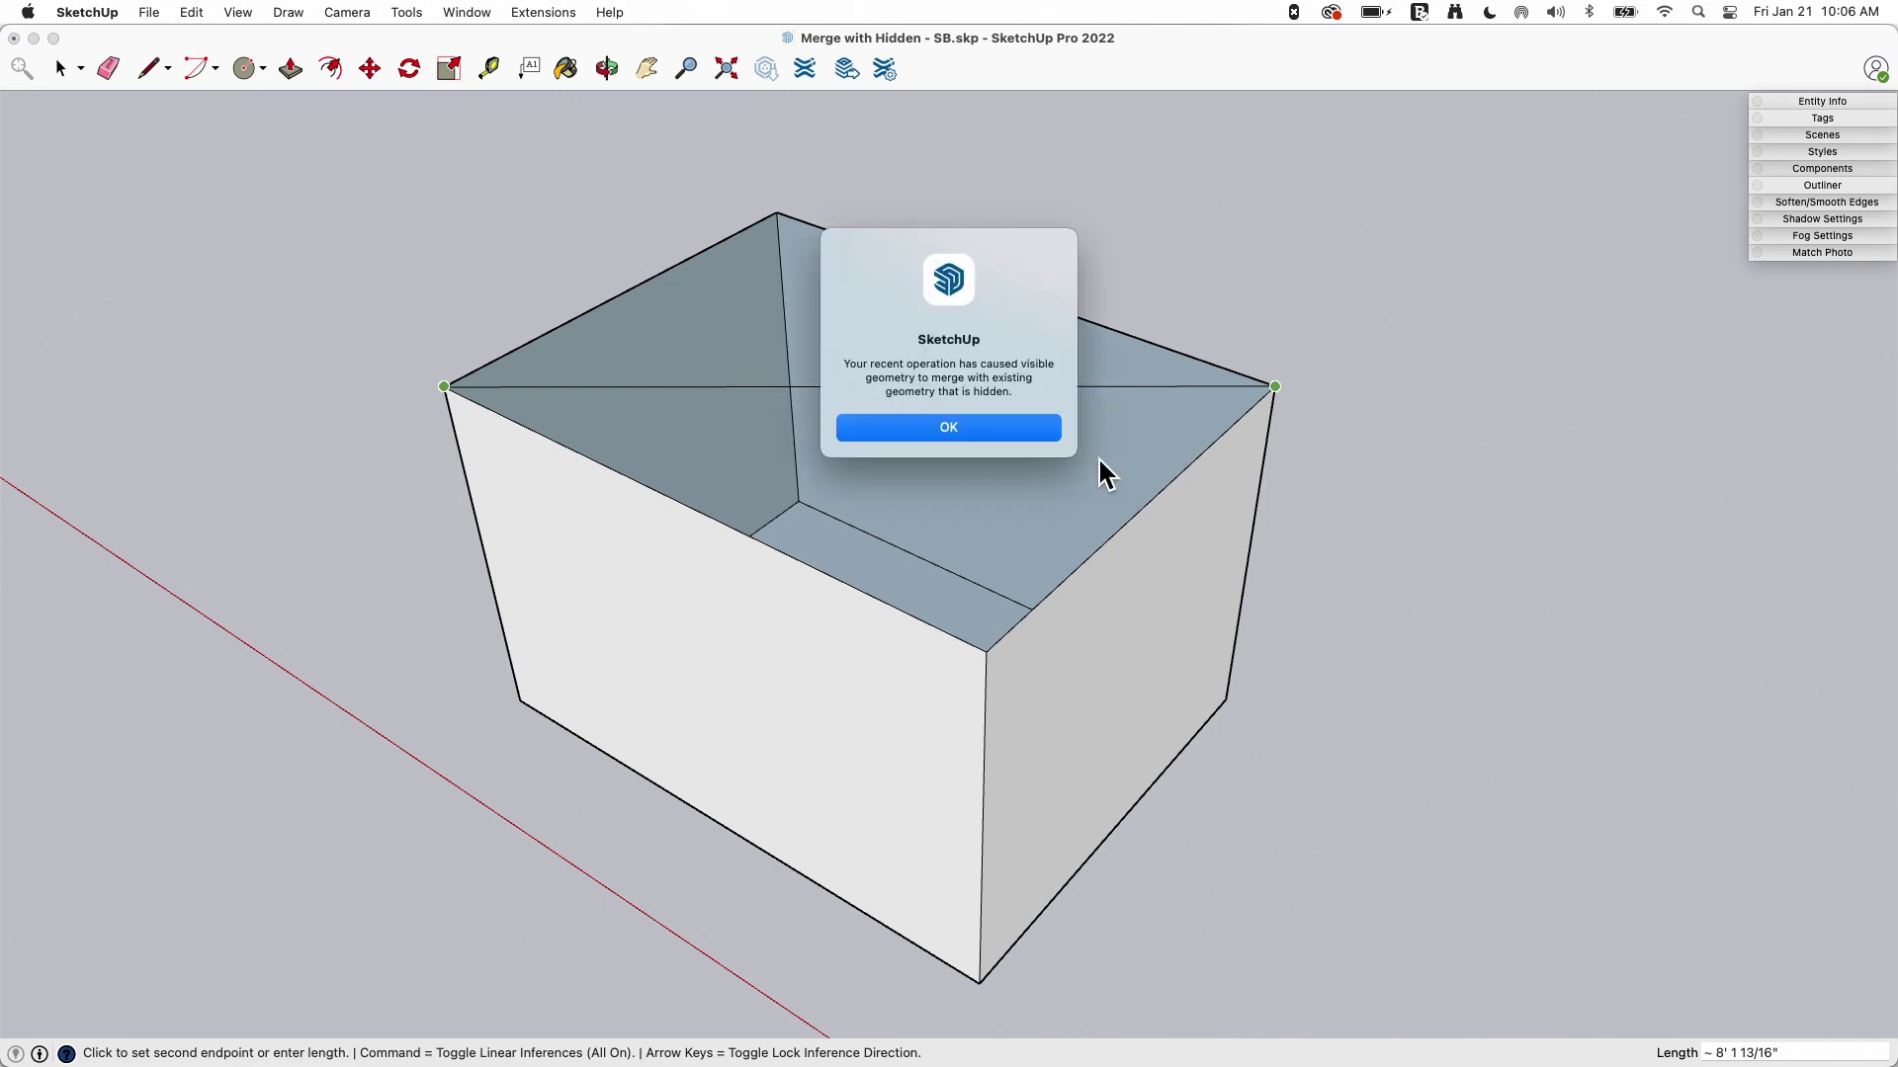
{"action": "left_click", "coordinate": [963, 427]}
{"action": "key", "text": "super+z"}
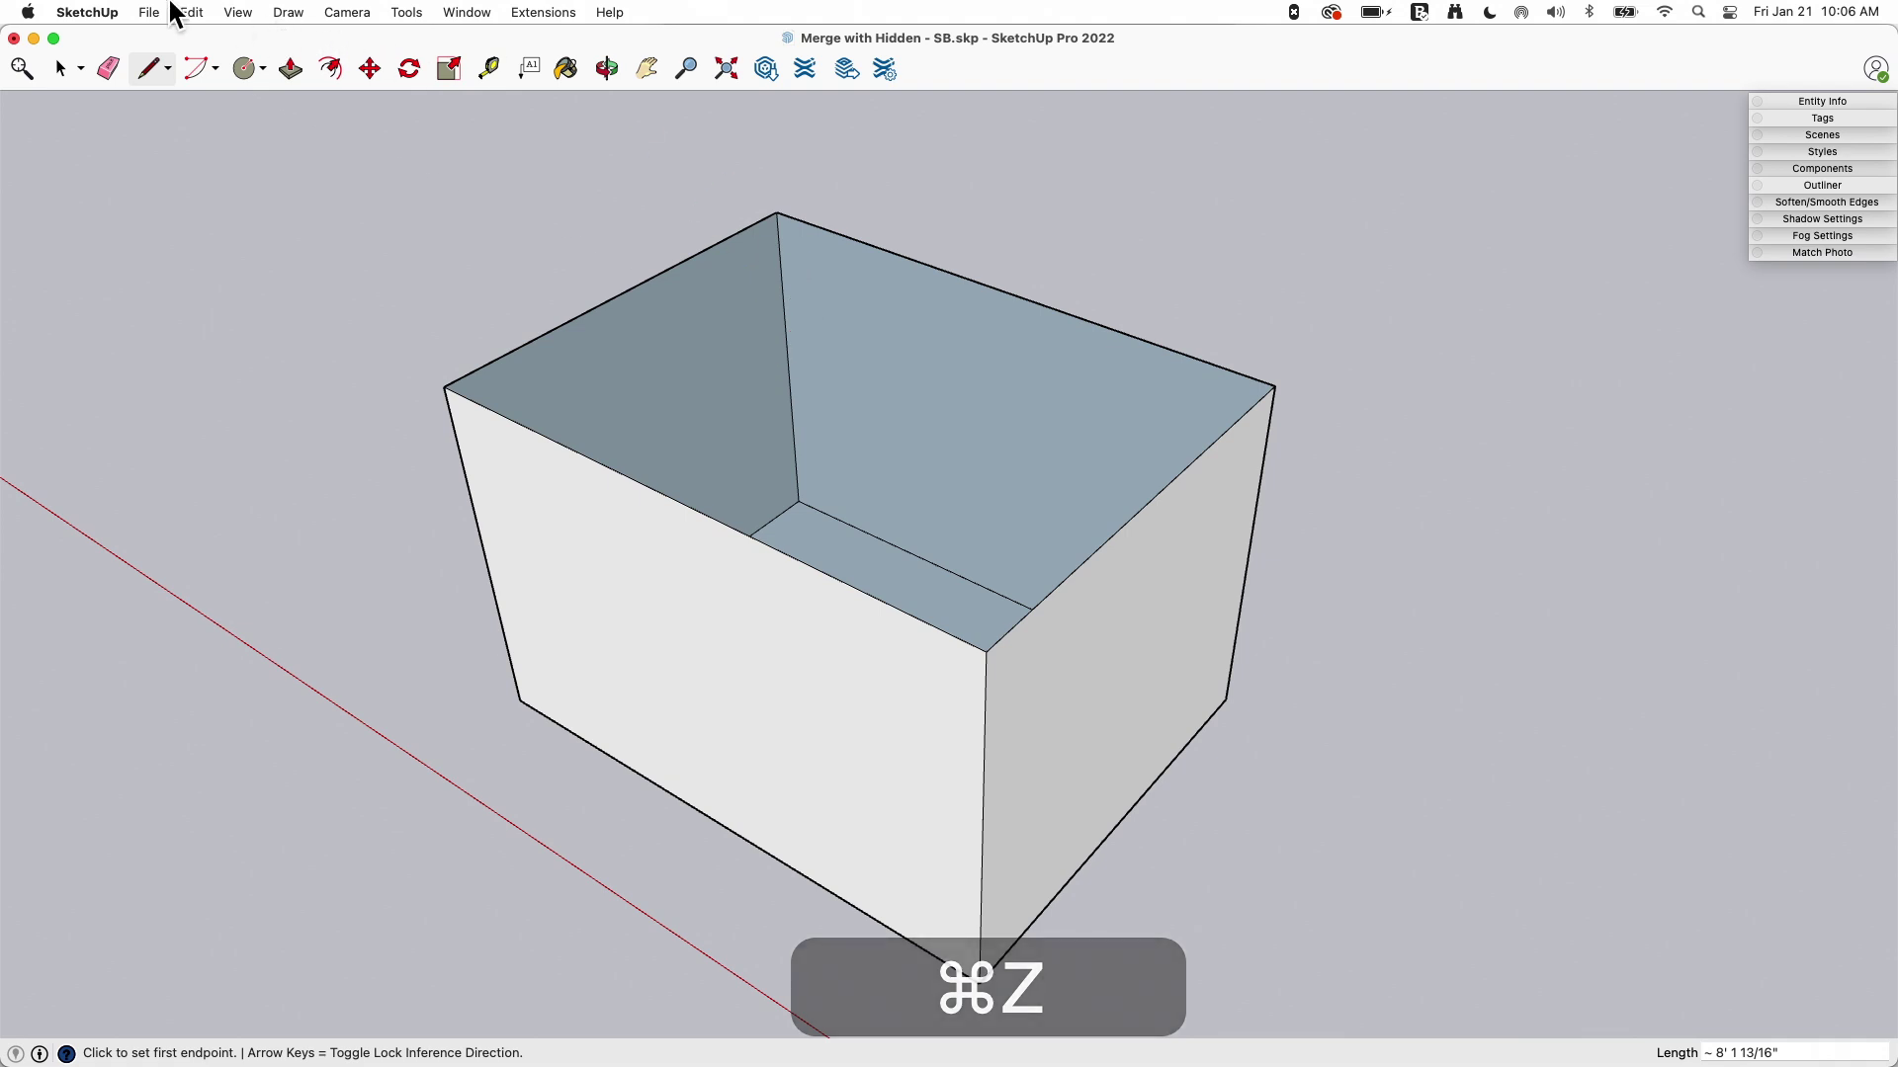
- Show Hidden Geometry to reveal the box's top face, and draw a test line from its top-left to front top corner
{"action": "left_click_drag", "start_coordinate": [237, 12], "coordinate": [237, 151]}
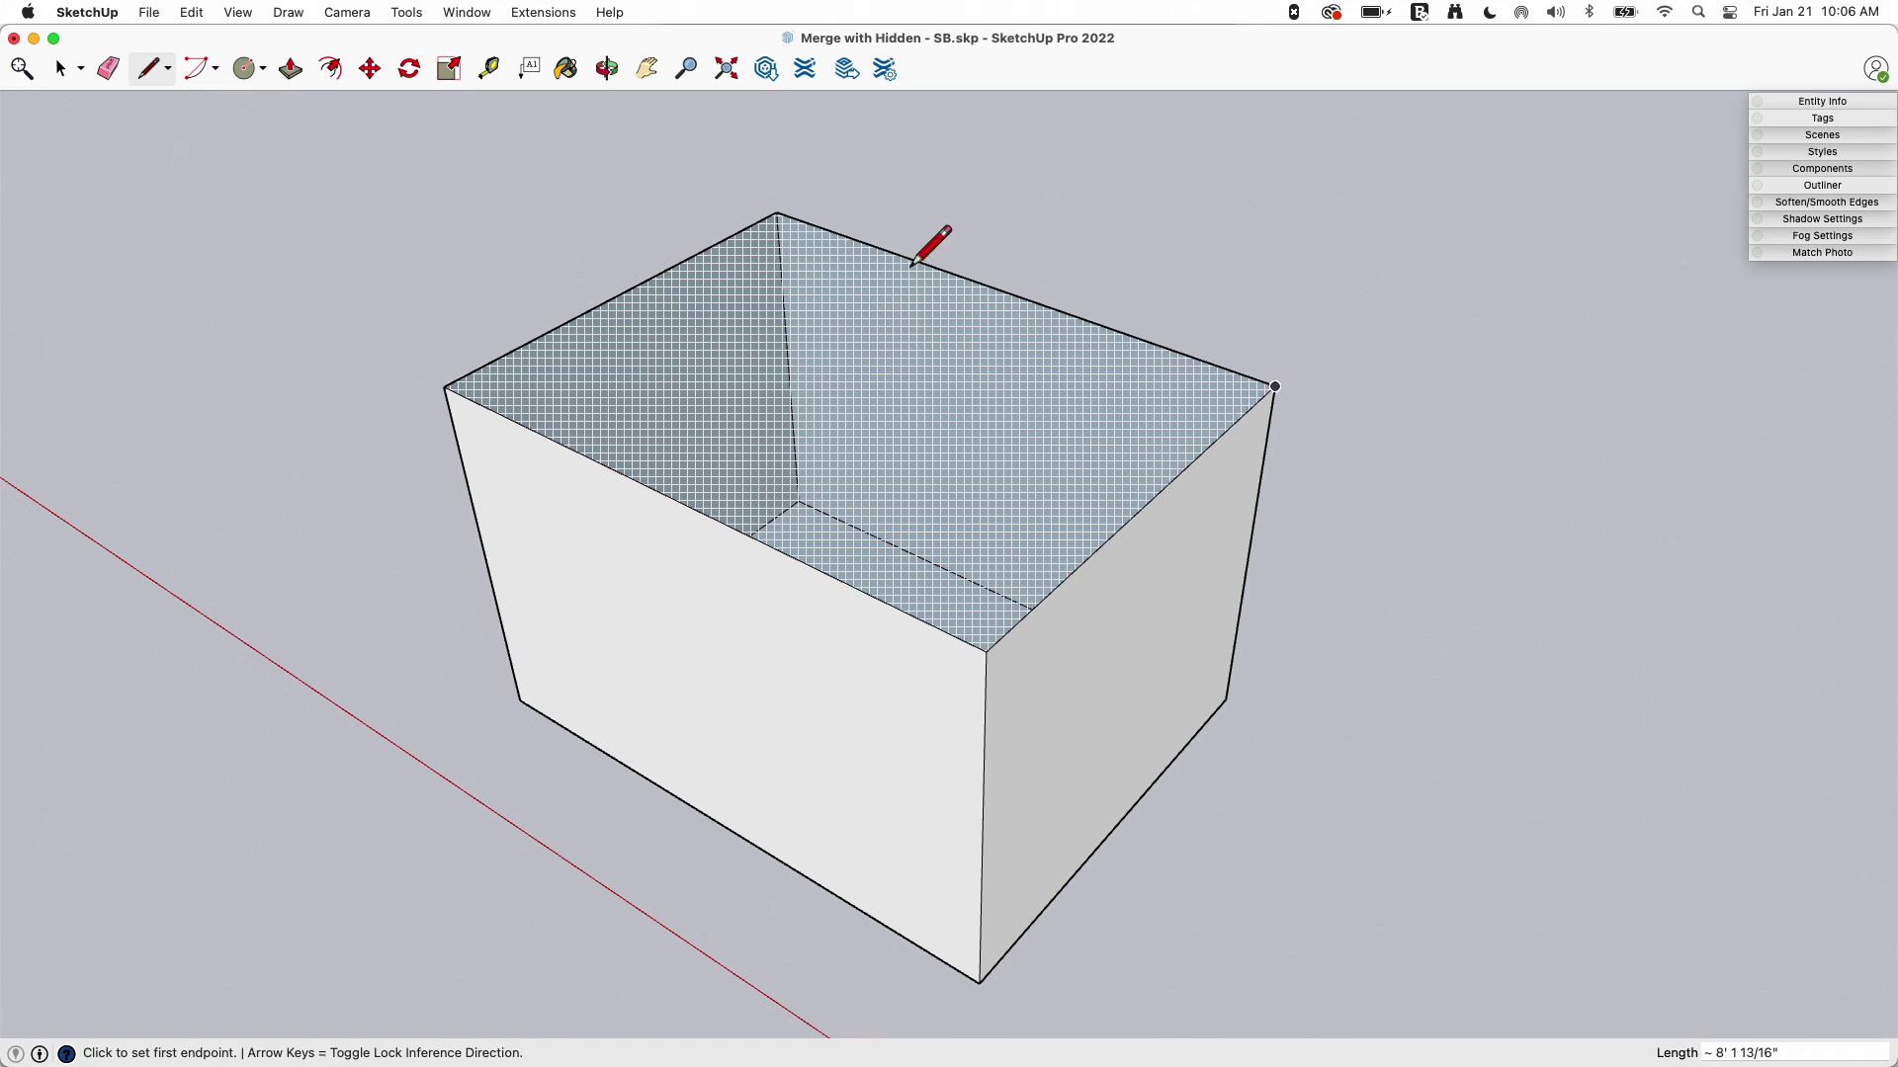
{"action": "left_click", "coordinate": [444, 387]}
{"action": "left_click", "coordinate": [986, 651]}
- Turn Hidden Geometry off and zoom in on the two spheres
{"action": "left_click", "coordinate": [194, 12]}
{"action": "left_click", "coordinate": [237, 14]}
{"action": "left_click", "coordinate": [246, 147]}
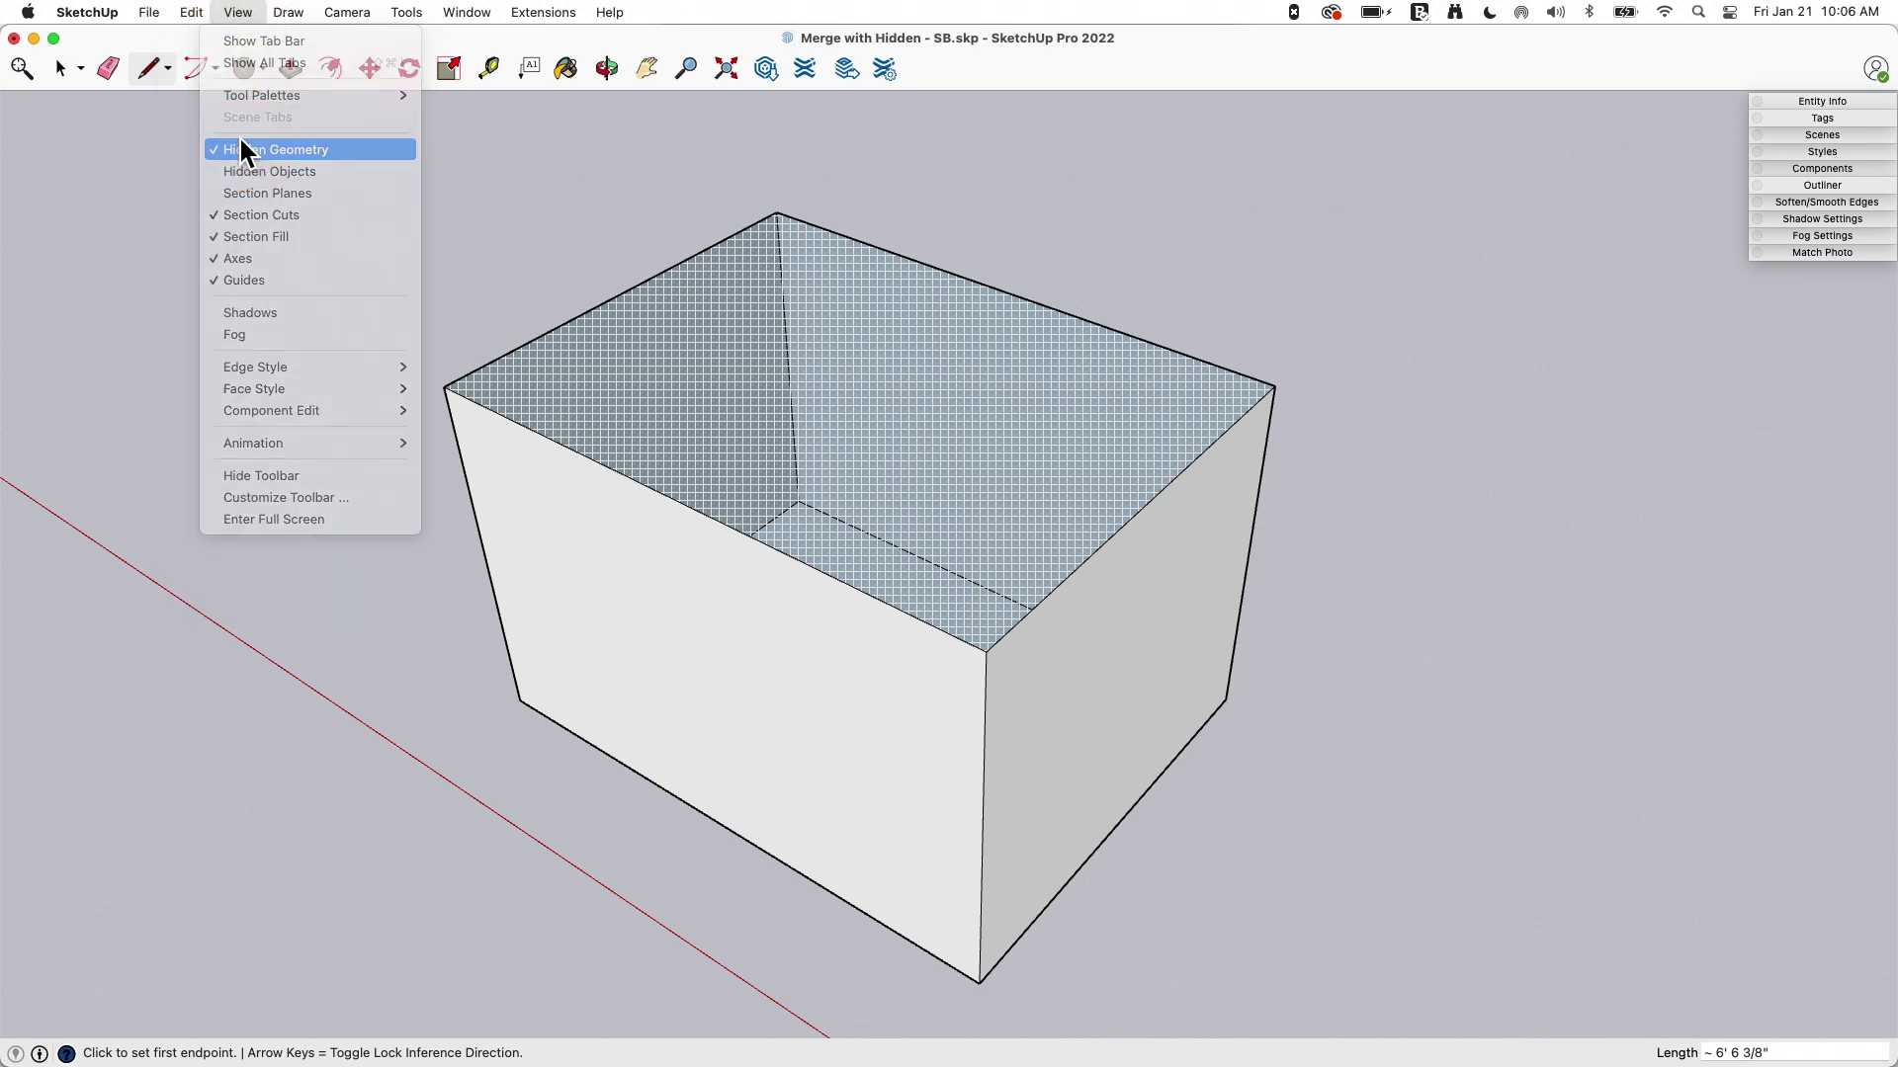
{"action": "scroll", "coordinate": [98, 168], "scroll_direction": "down", "scroll_amount": 5}
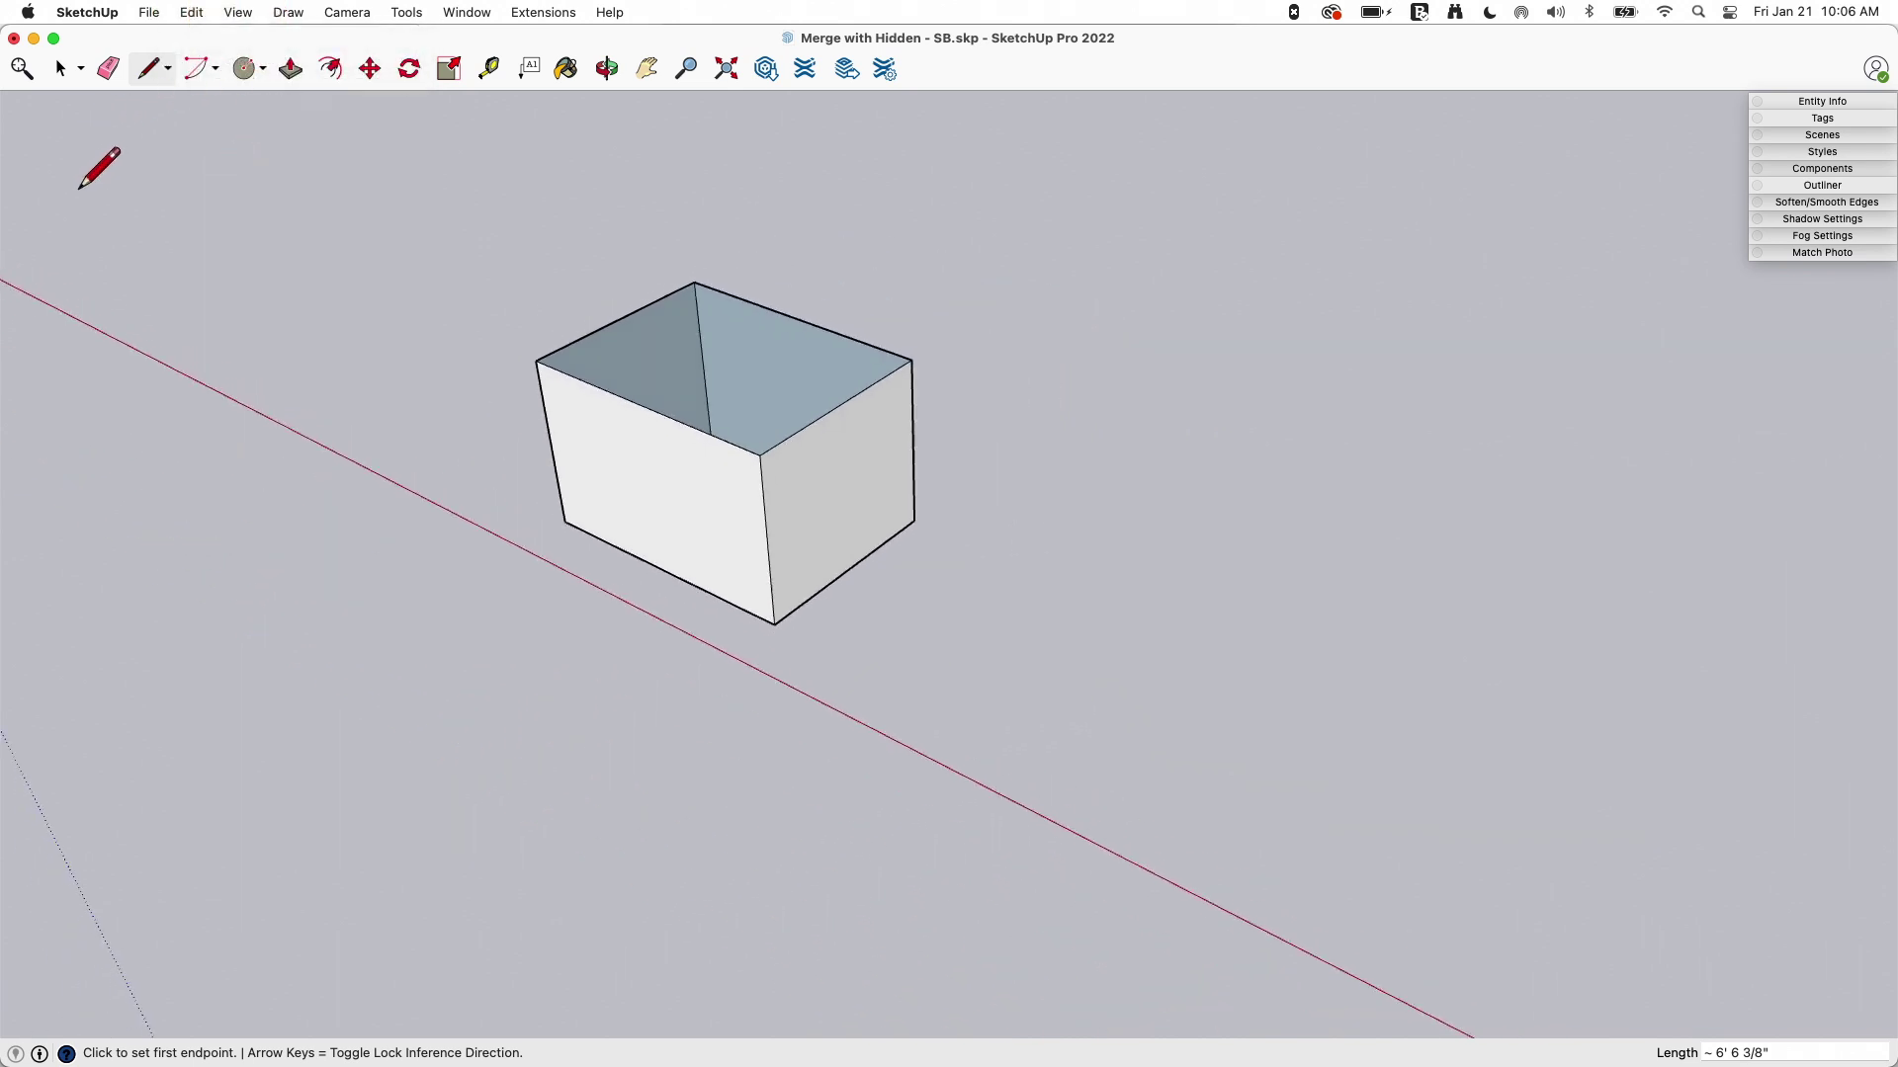
{"action": "scroll", "coordinate": [98, 168], "scroll_direction": "up", "scroll_amount": 5}
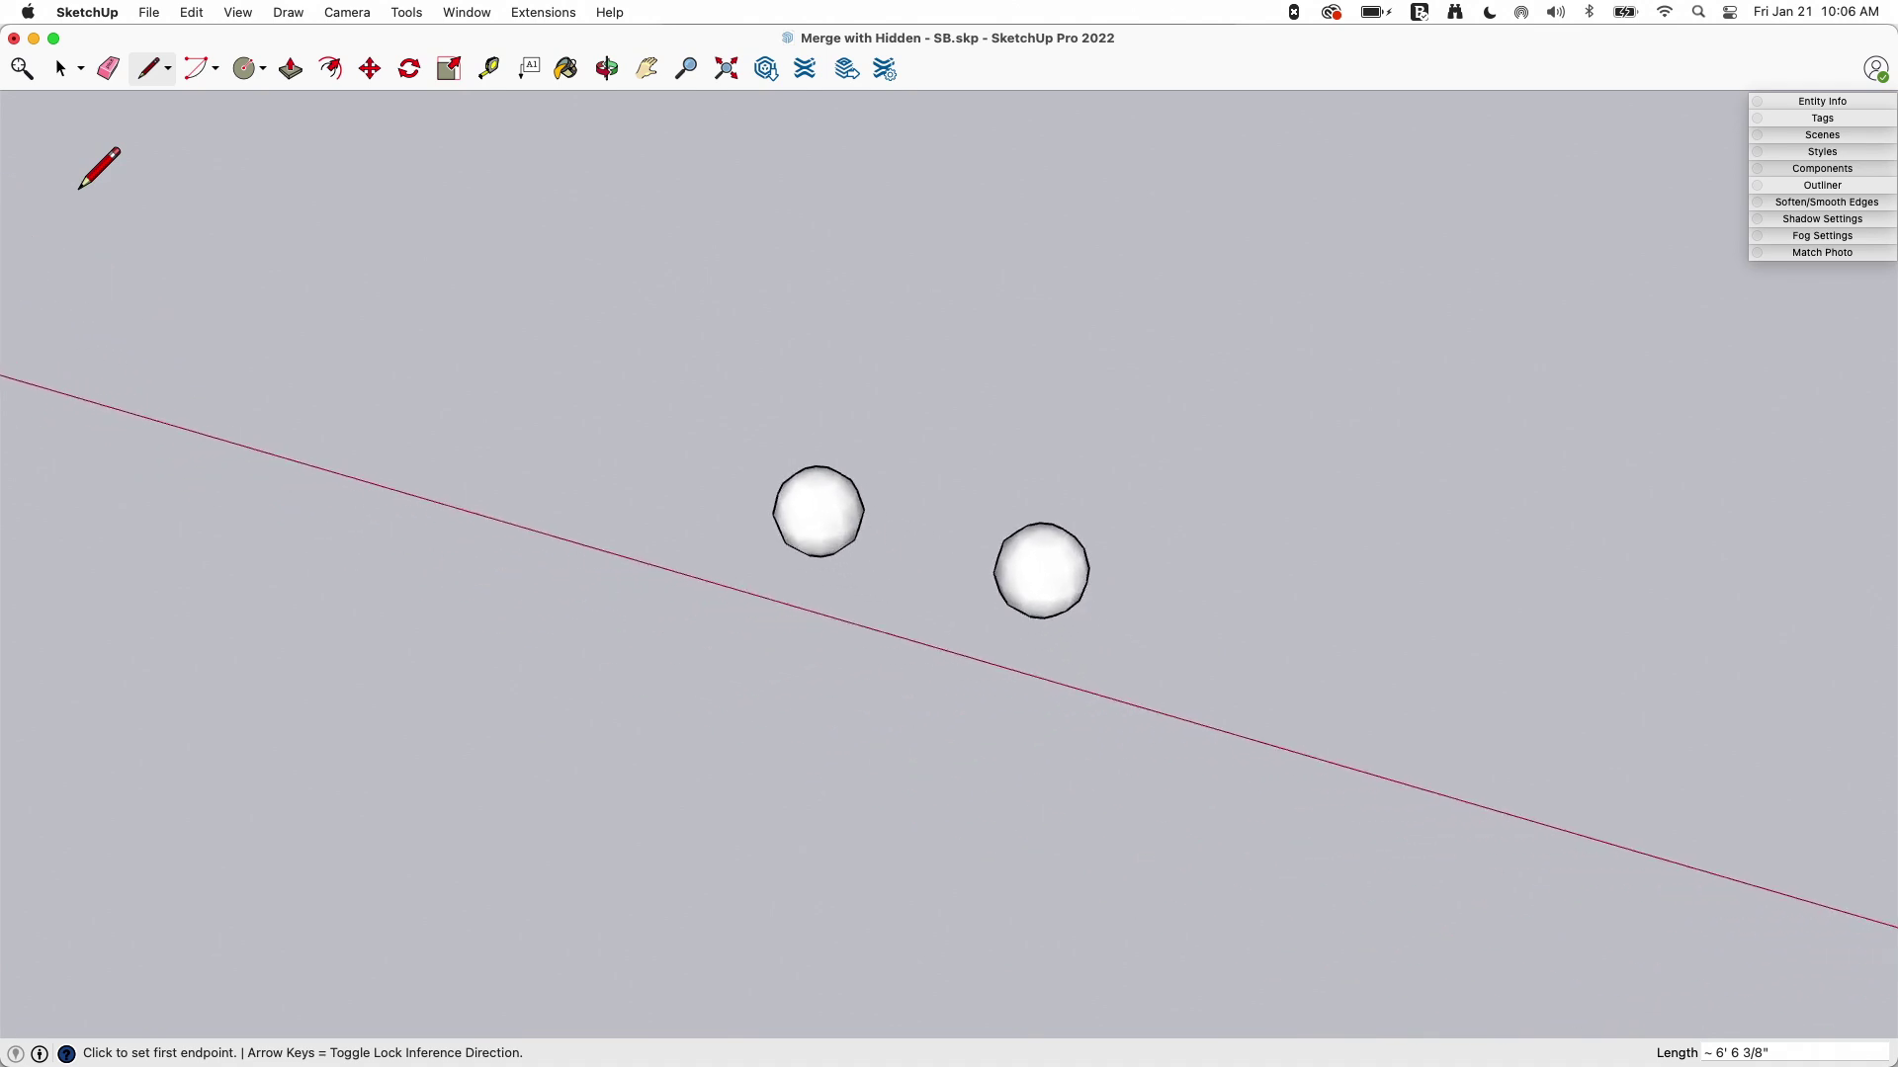
{"action": "scroll", "coordinate": [79, 188], "scroll_direction": "up", "scroll_amount": 3}
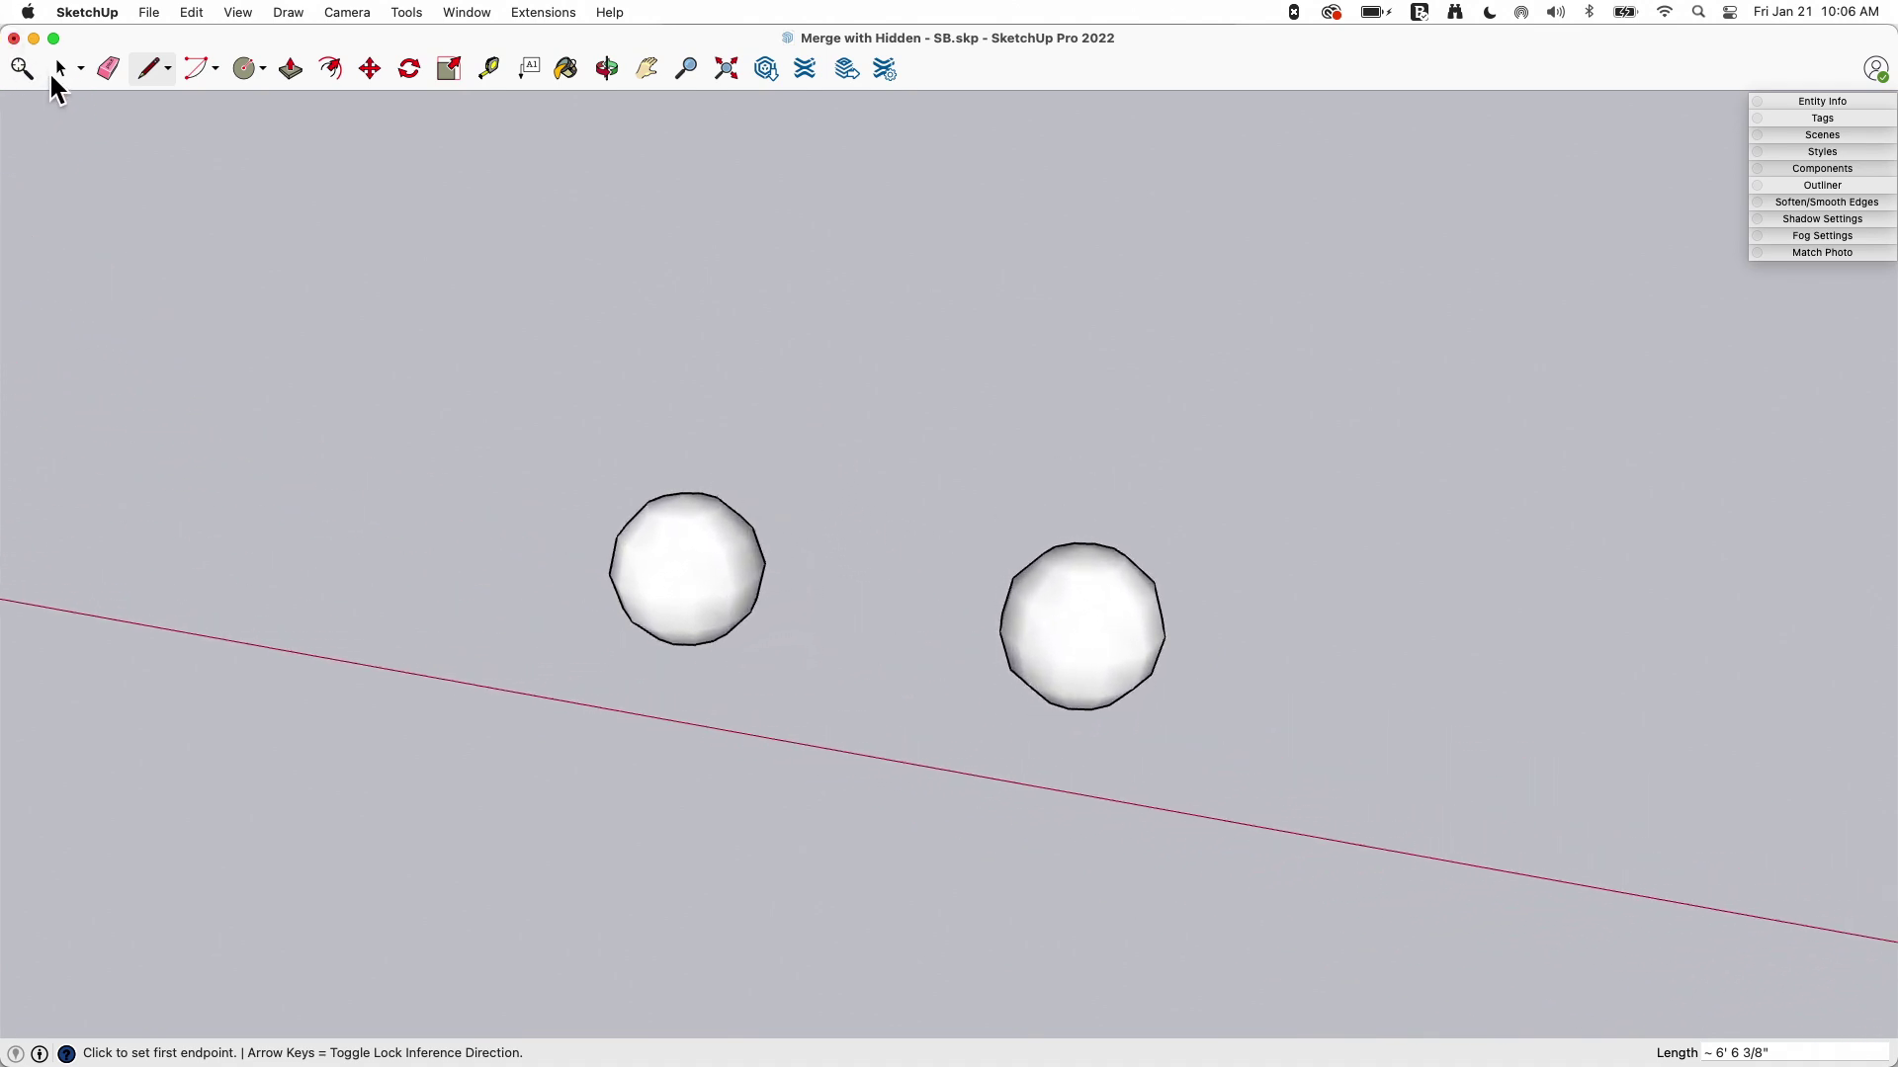
- Select the left sphere, then the right sphere, to compare their bounding boxes
{"action": "left_click", "coordinate": [57, 71]}
{"action": "left_click", "coordinate": [652, 542]}
{"action": "middle_click_drag", "start_coordinate": [879, 593], "coordinate": [725, 482]}
{"action": "left_click", "coordinate": [1018, 568]}
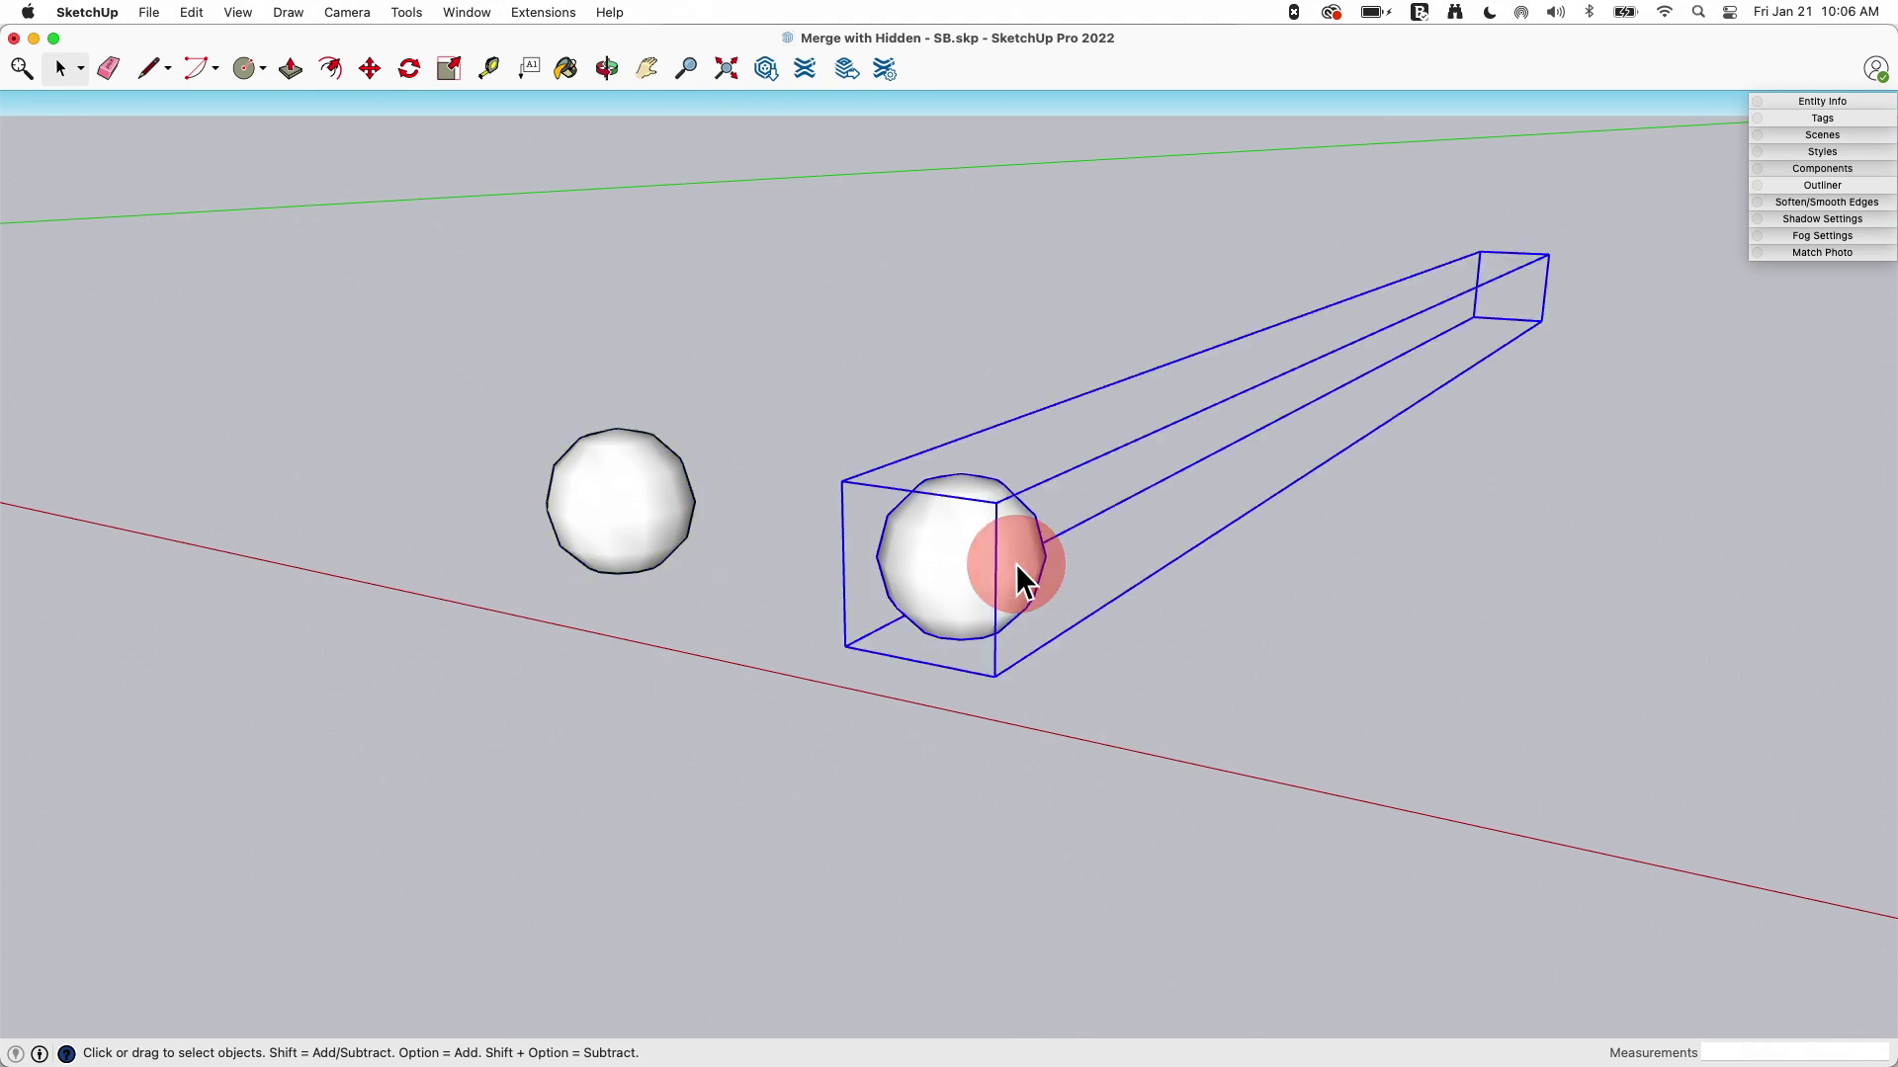
{"action": "middle_click_drag", "start_coordinate": [703, 606], "coordinate": [906, 628]}
{"action": "scroll", "coordinate": [869, 672], "scroll_direction": "down", "scroll_amount": 3}
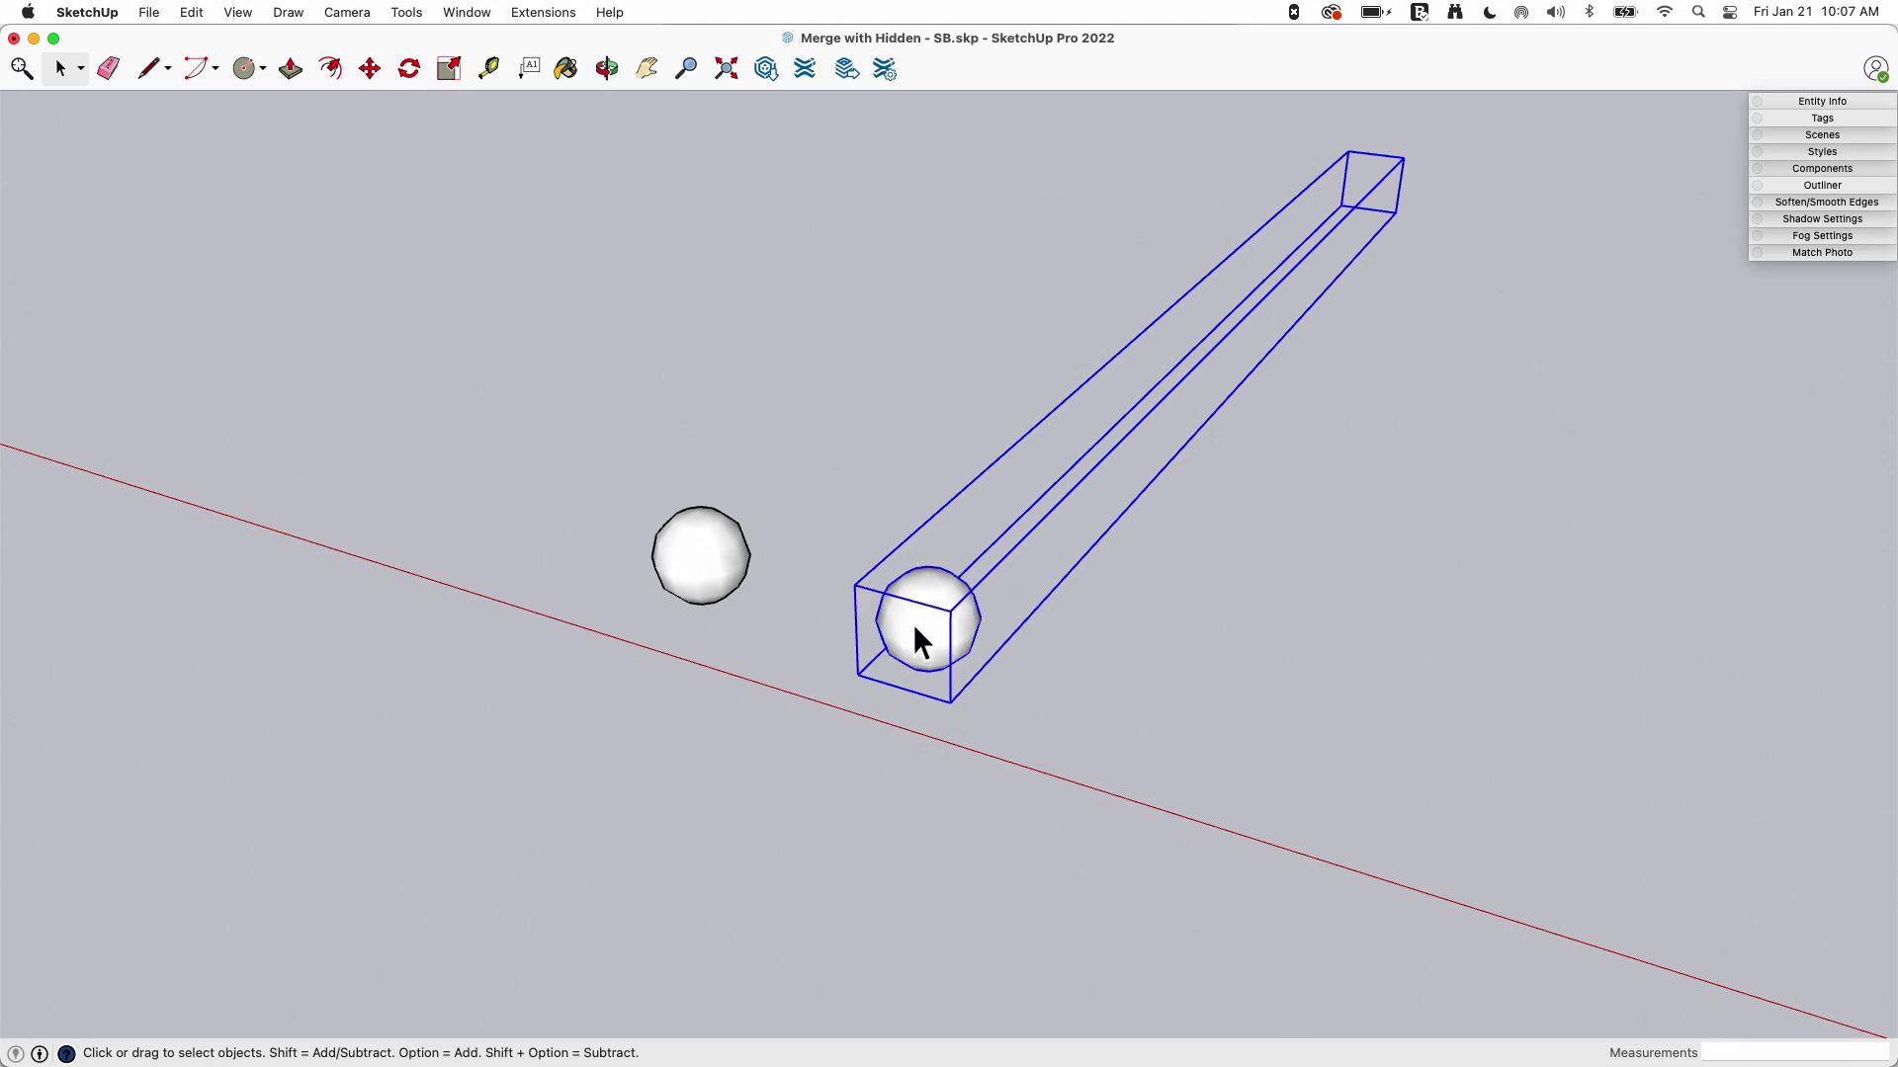
- Open and exit the left sphere's group, then open the right sphere's group for editing
{"action": "double_click", "coordinate": [717, 559]}
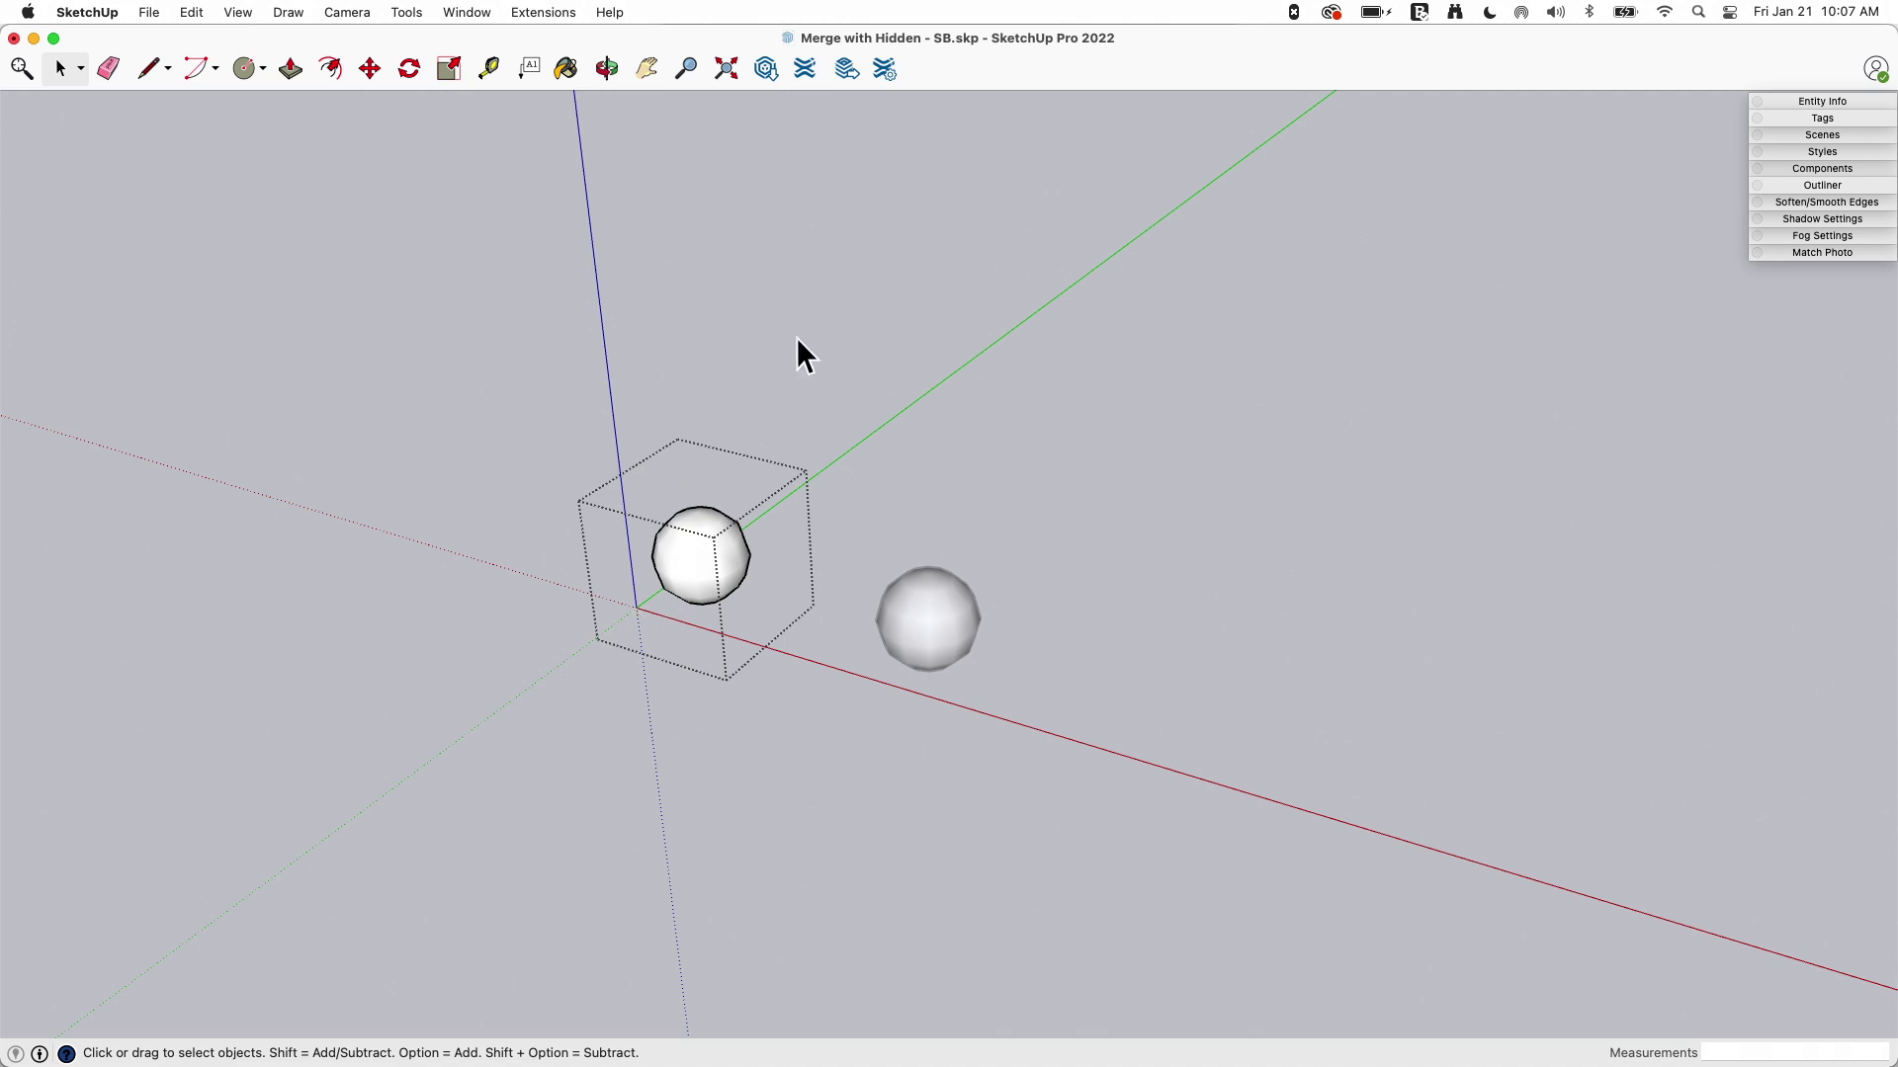
{"action": "left_click", "coordinate": [712, 703]}
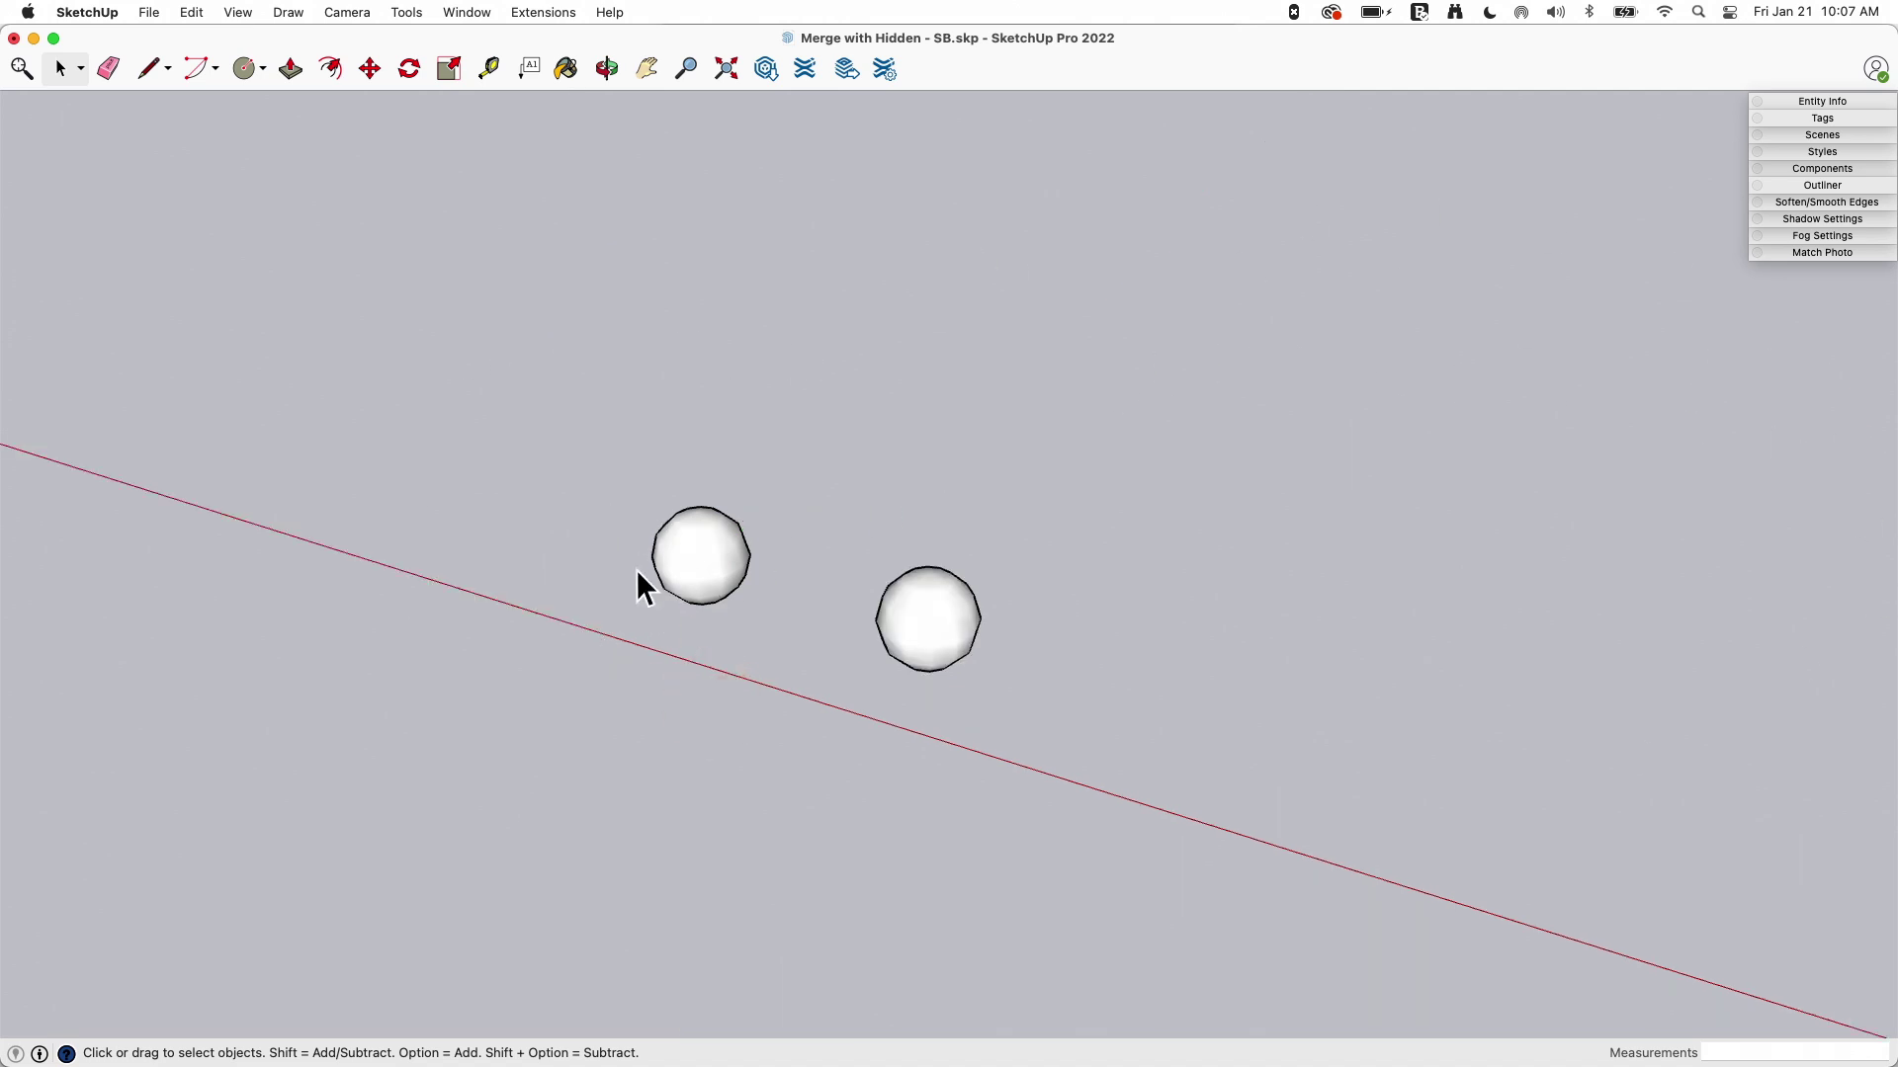
{"action": "left_click", "coordinate": [686, 550]}
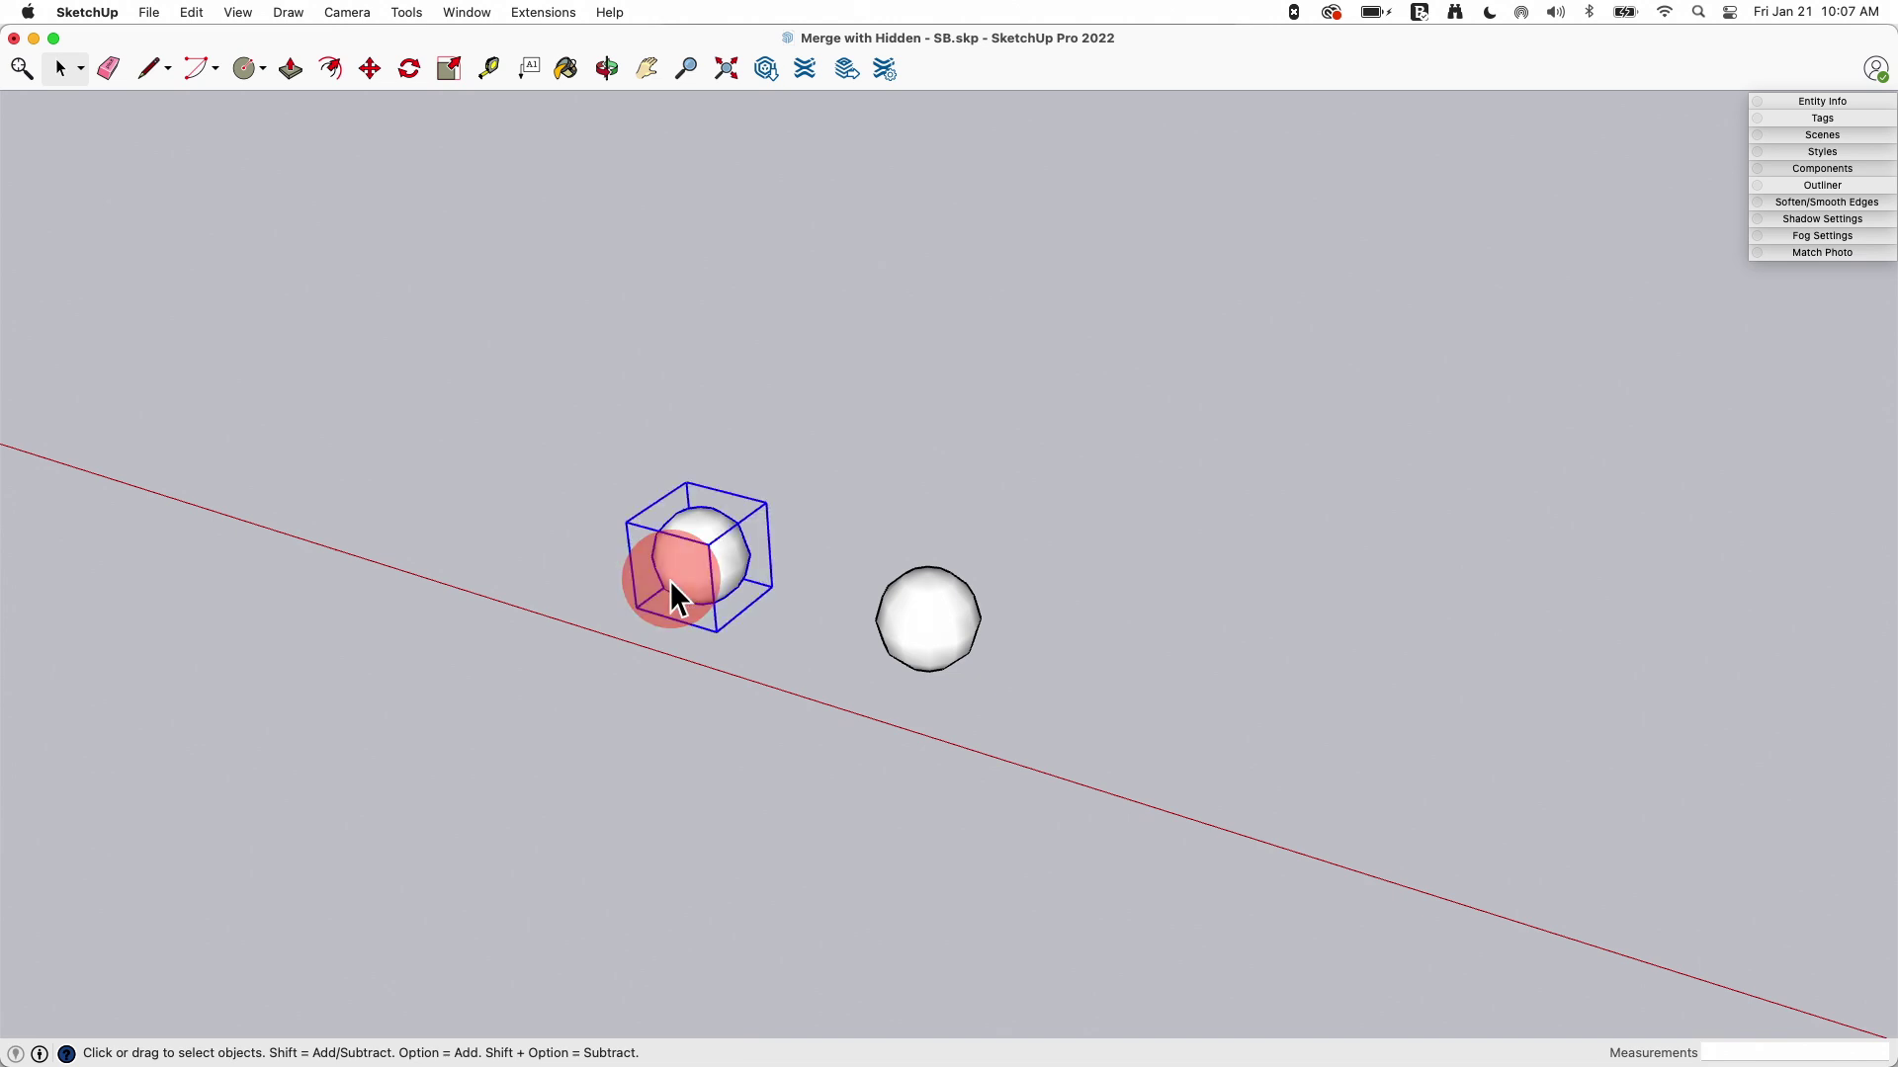
{"action": "left_click", "coordinate": [939, 620]}
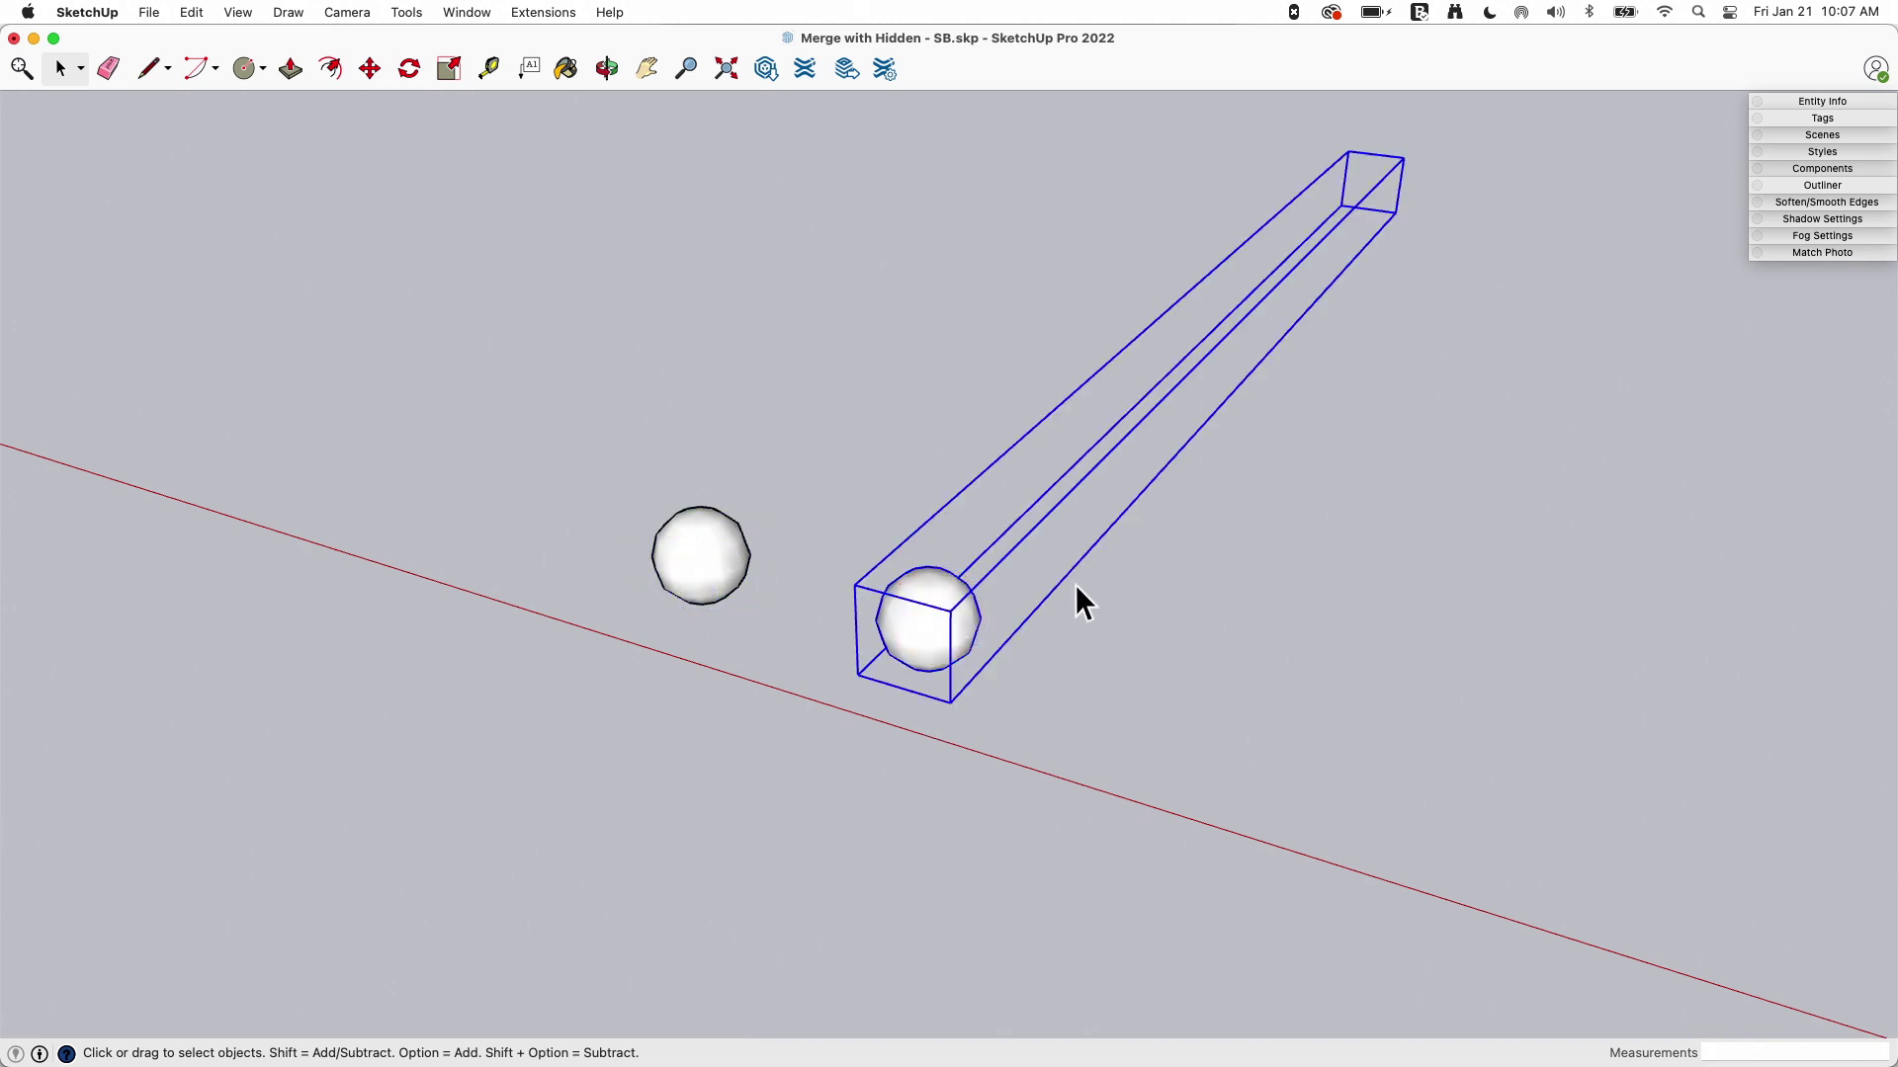
{"action": "double_click", "coordinate": [943, 616]}
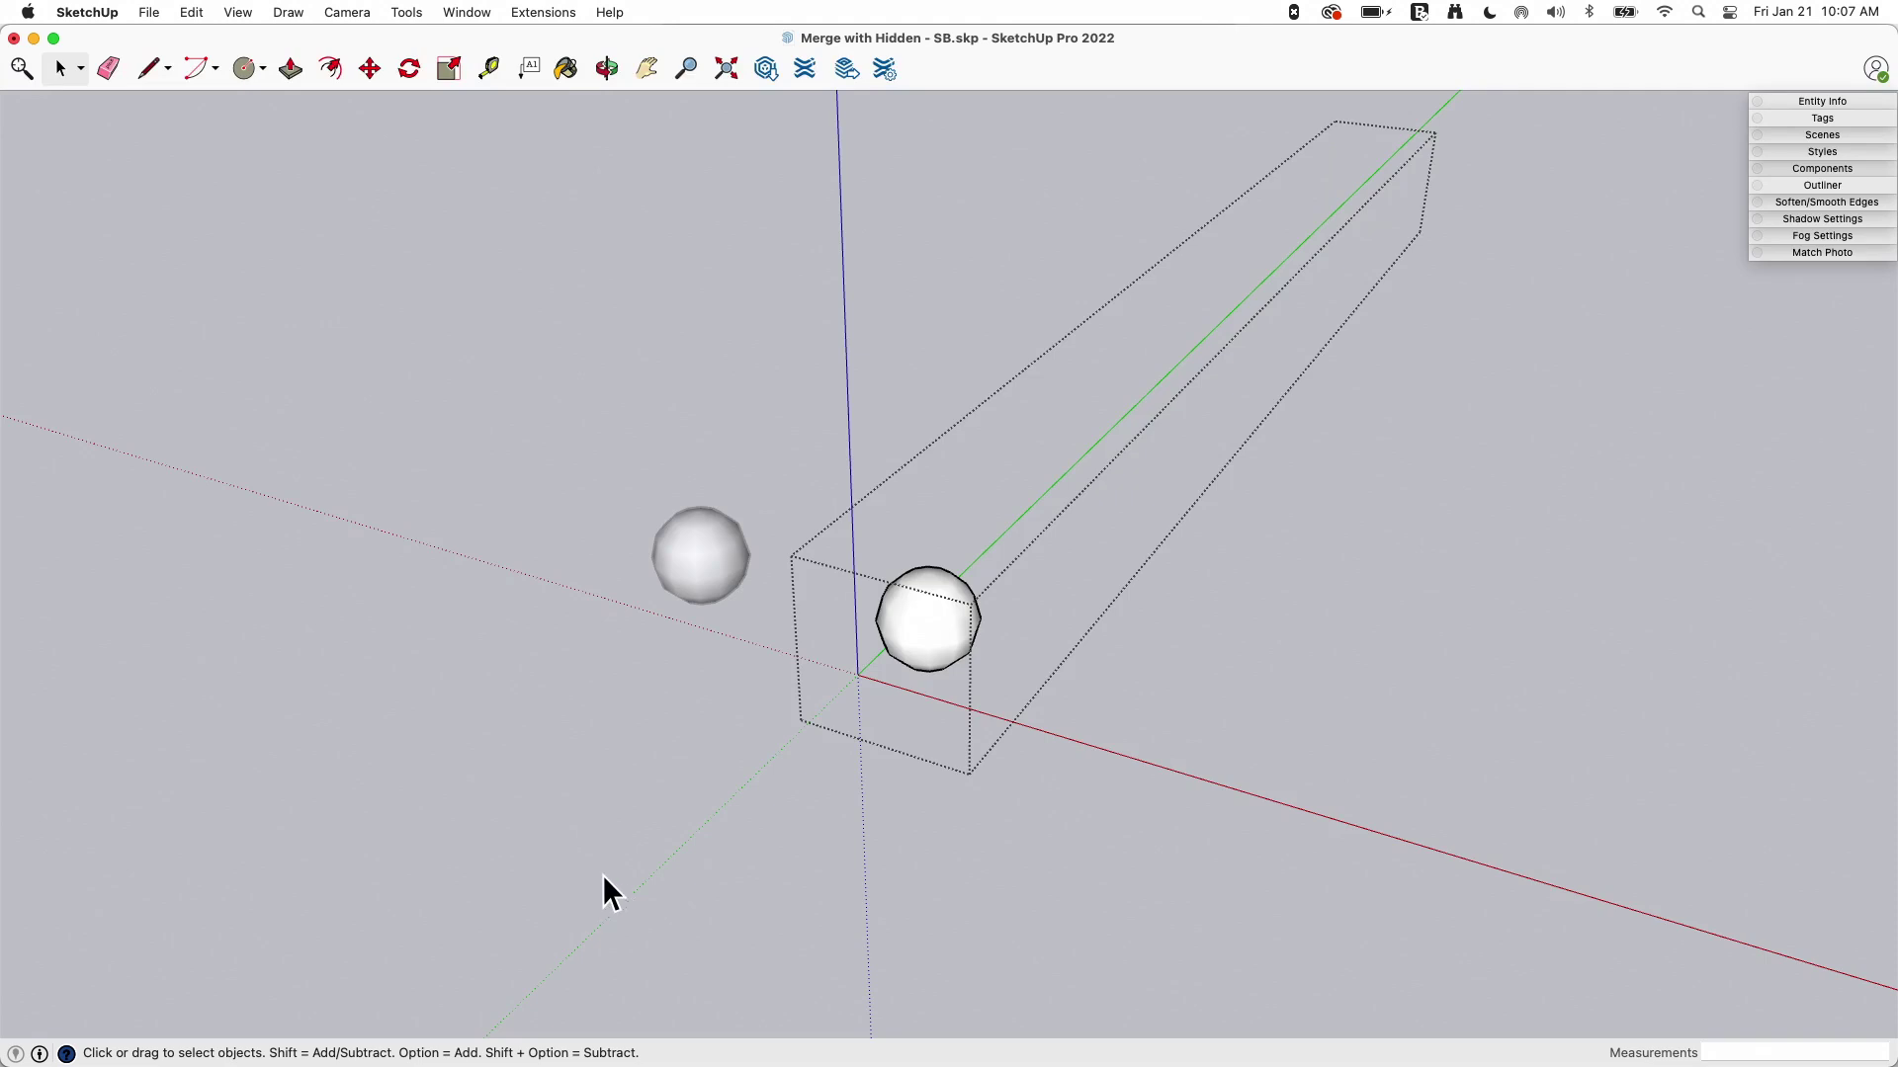
{"action": "middle_click_drag", "start_coordinate": [606, 889], "coordinate": [729, 858]}
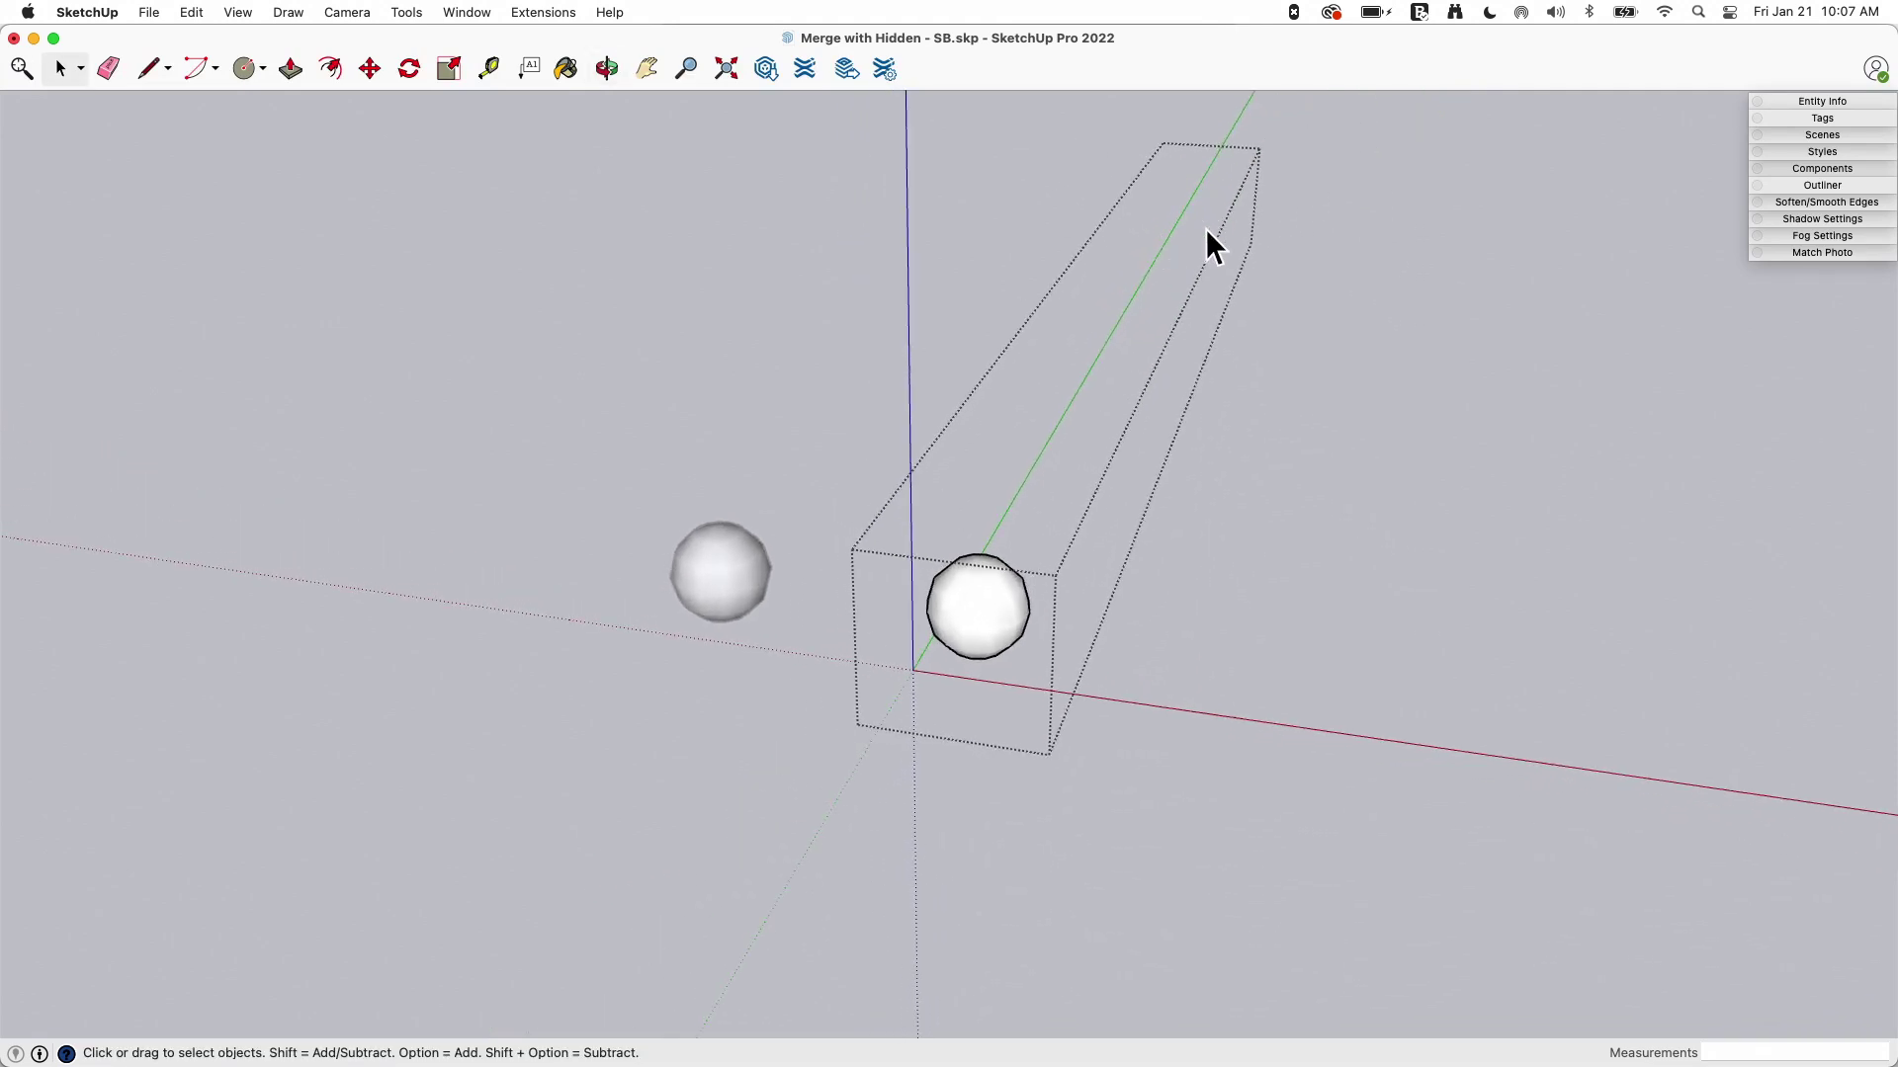
- Show Hidden Geometry, delete the stray hidden line in the right sphere's group, and reselect both spheres
{"action": "left_click", "coordinate": [230, 13]}
{"action": "left_click", "coordinate": [262, 150]}
{"action": "key", "text": "BackSpace"}
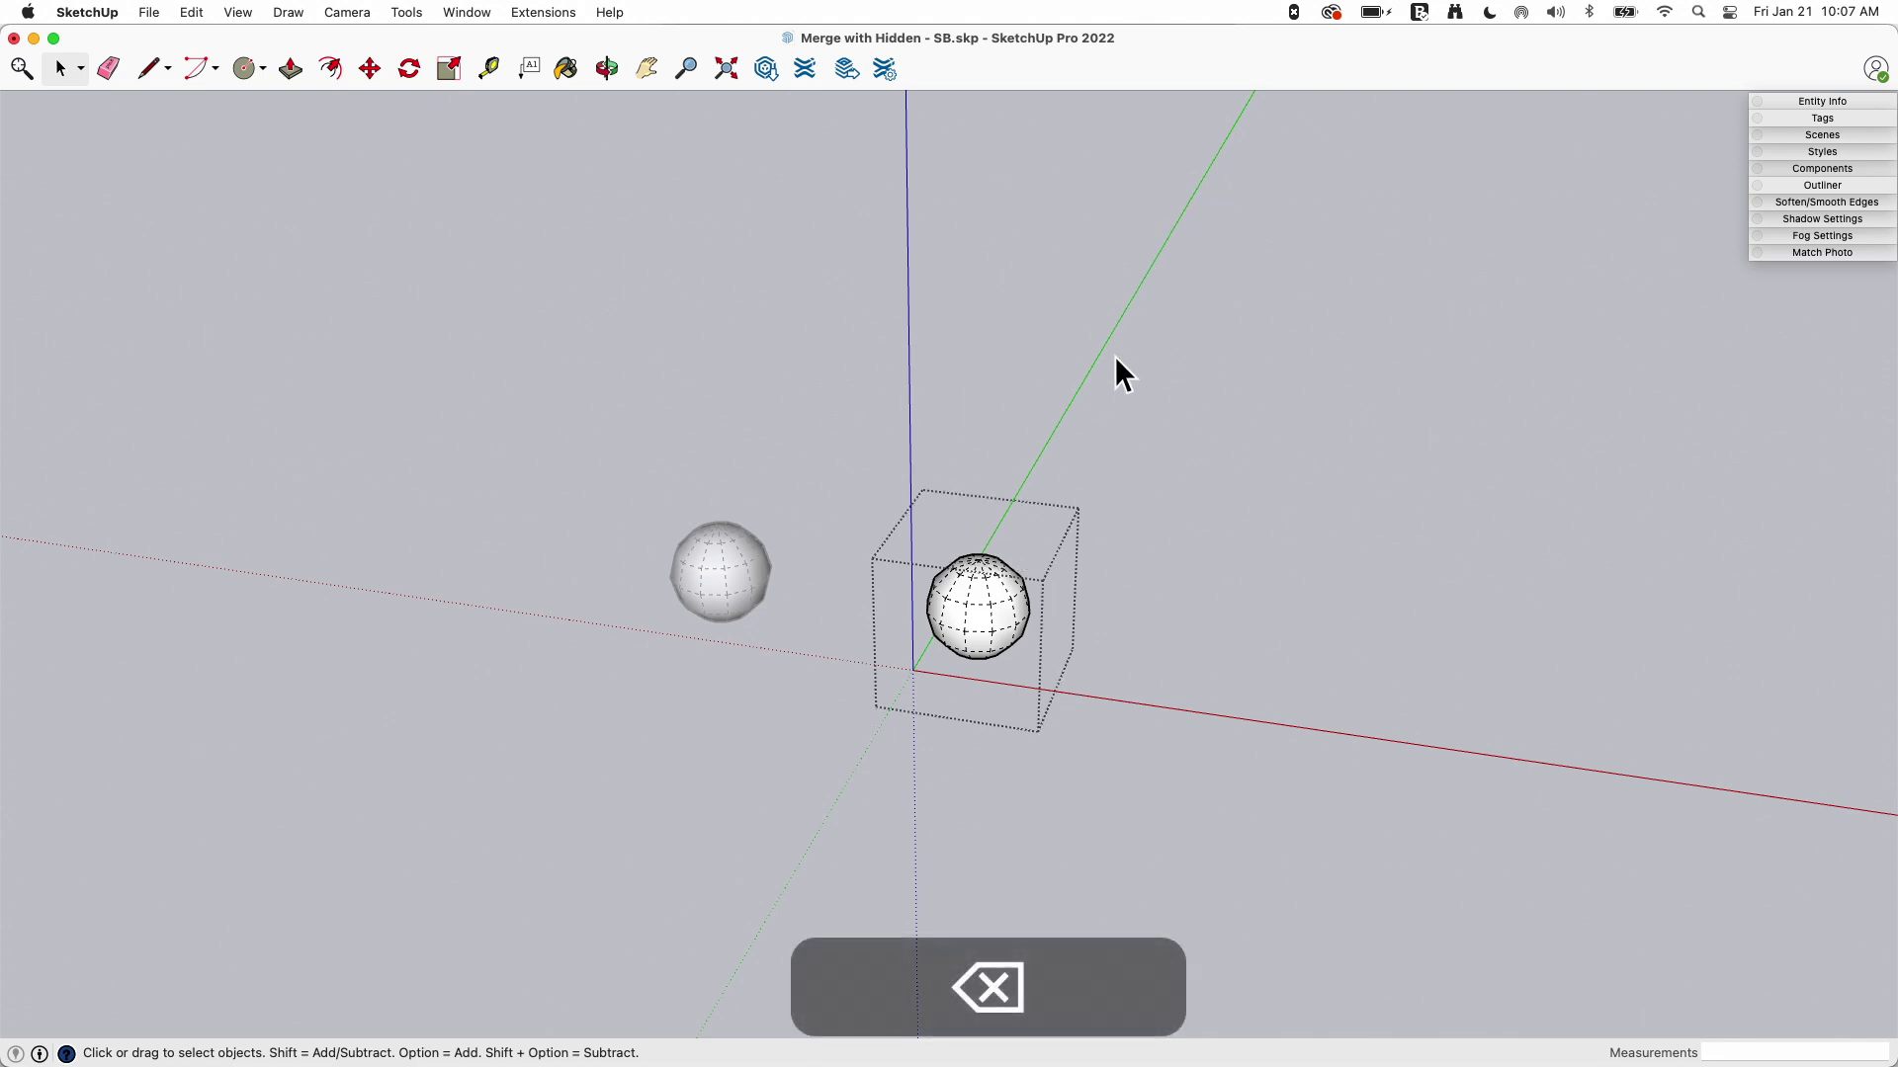
{"action": "left_click", "coordinate": [987, 605]}
{"action": "left_click", "coordinate": [696, 569]}
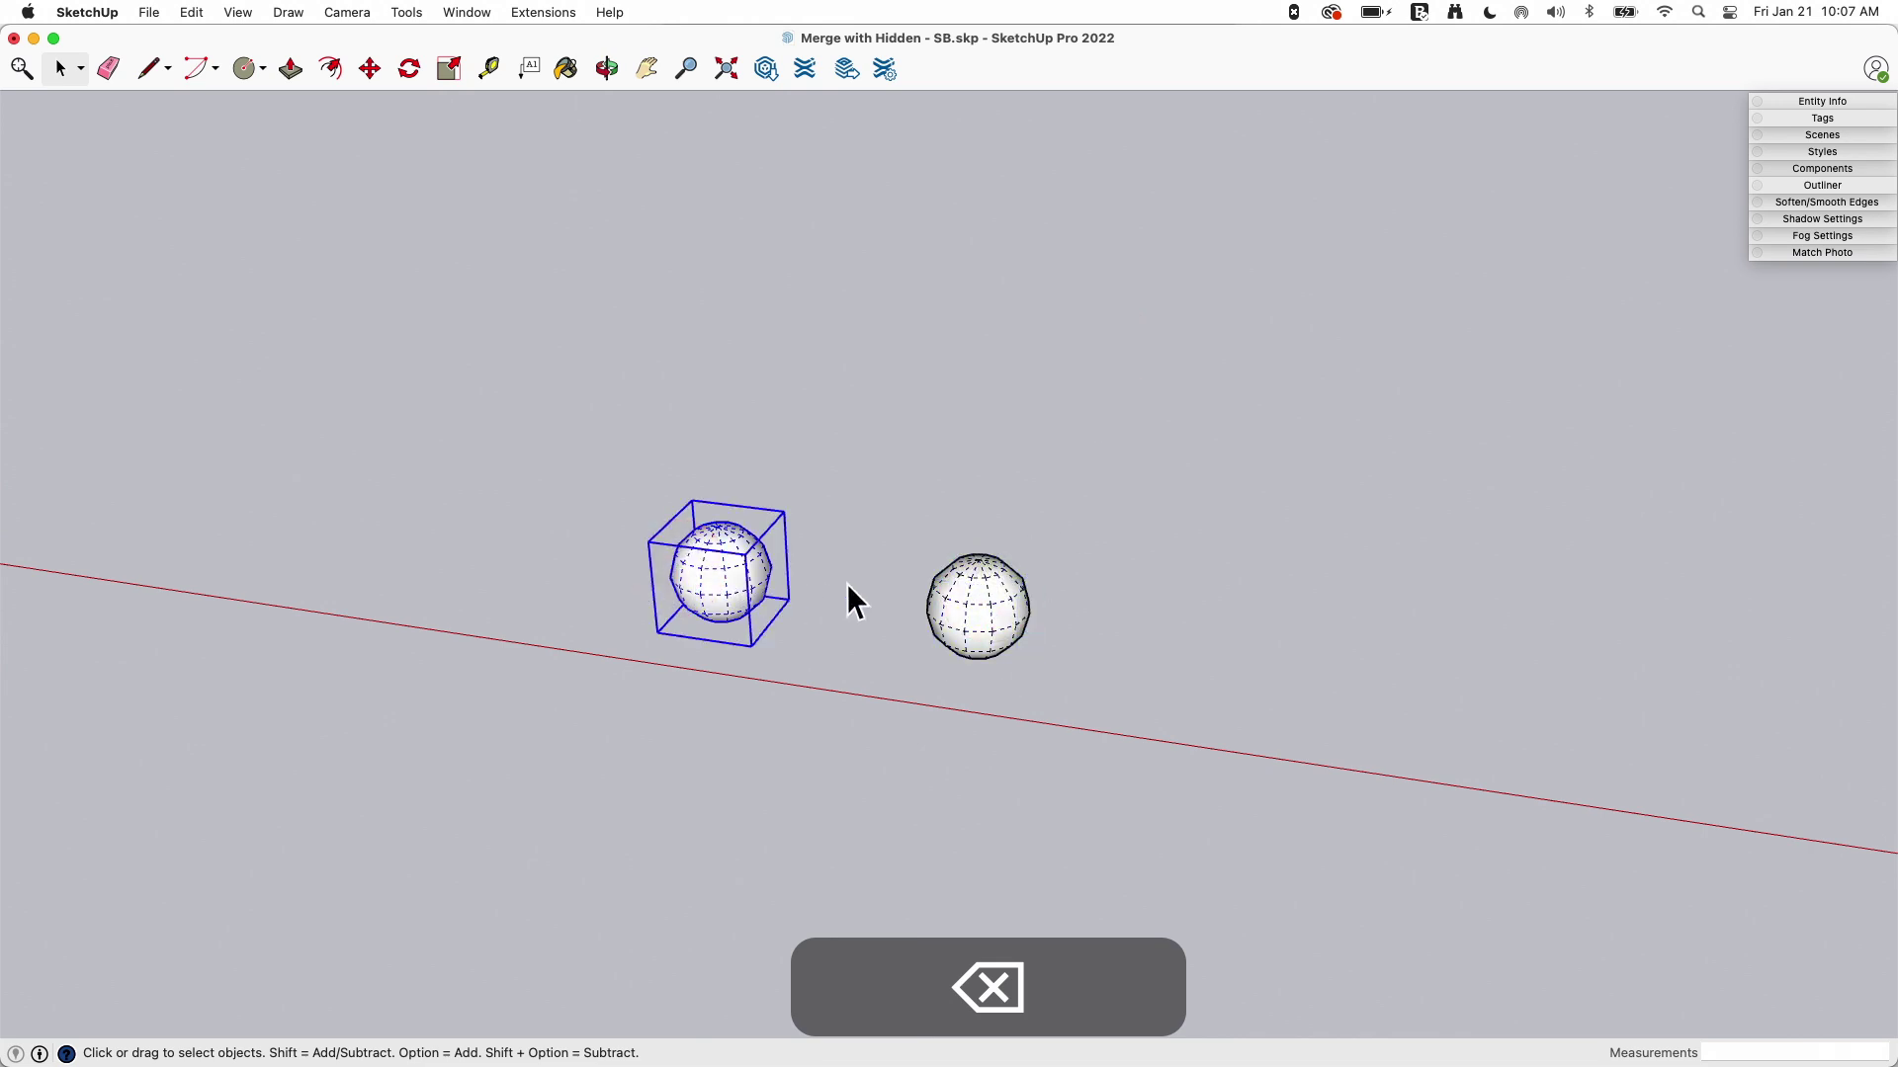
- Hide the hidden geometry again, check the right sphere's tight bounding box, and view the whole scene
{"action": "left_click", "coordinate": [192, 12]}
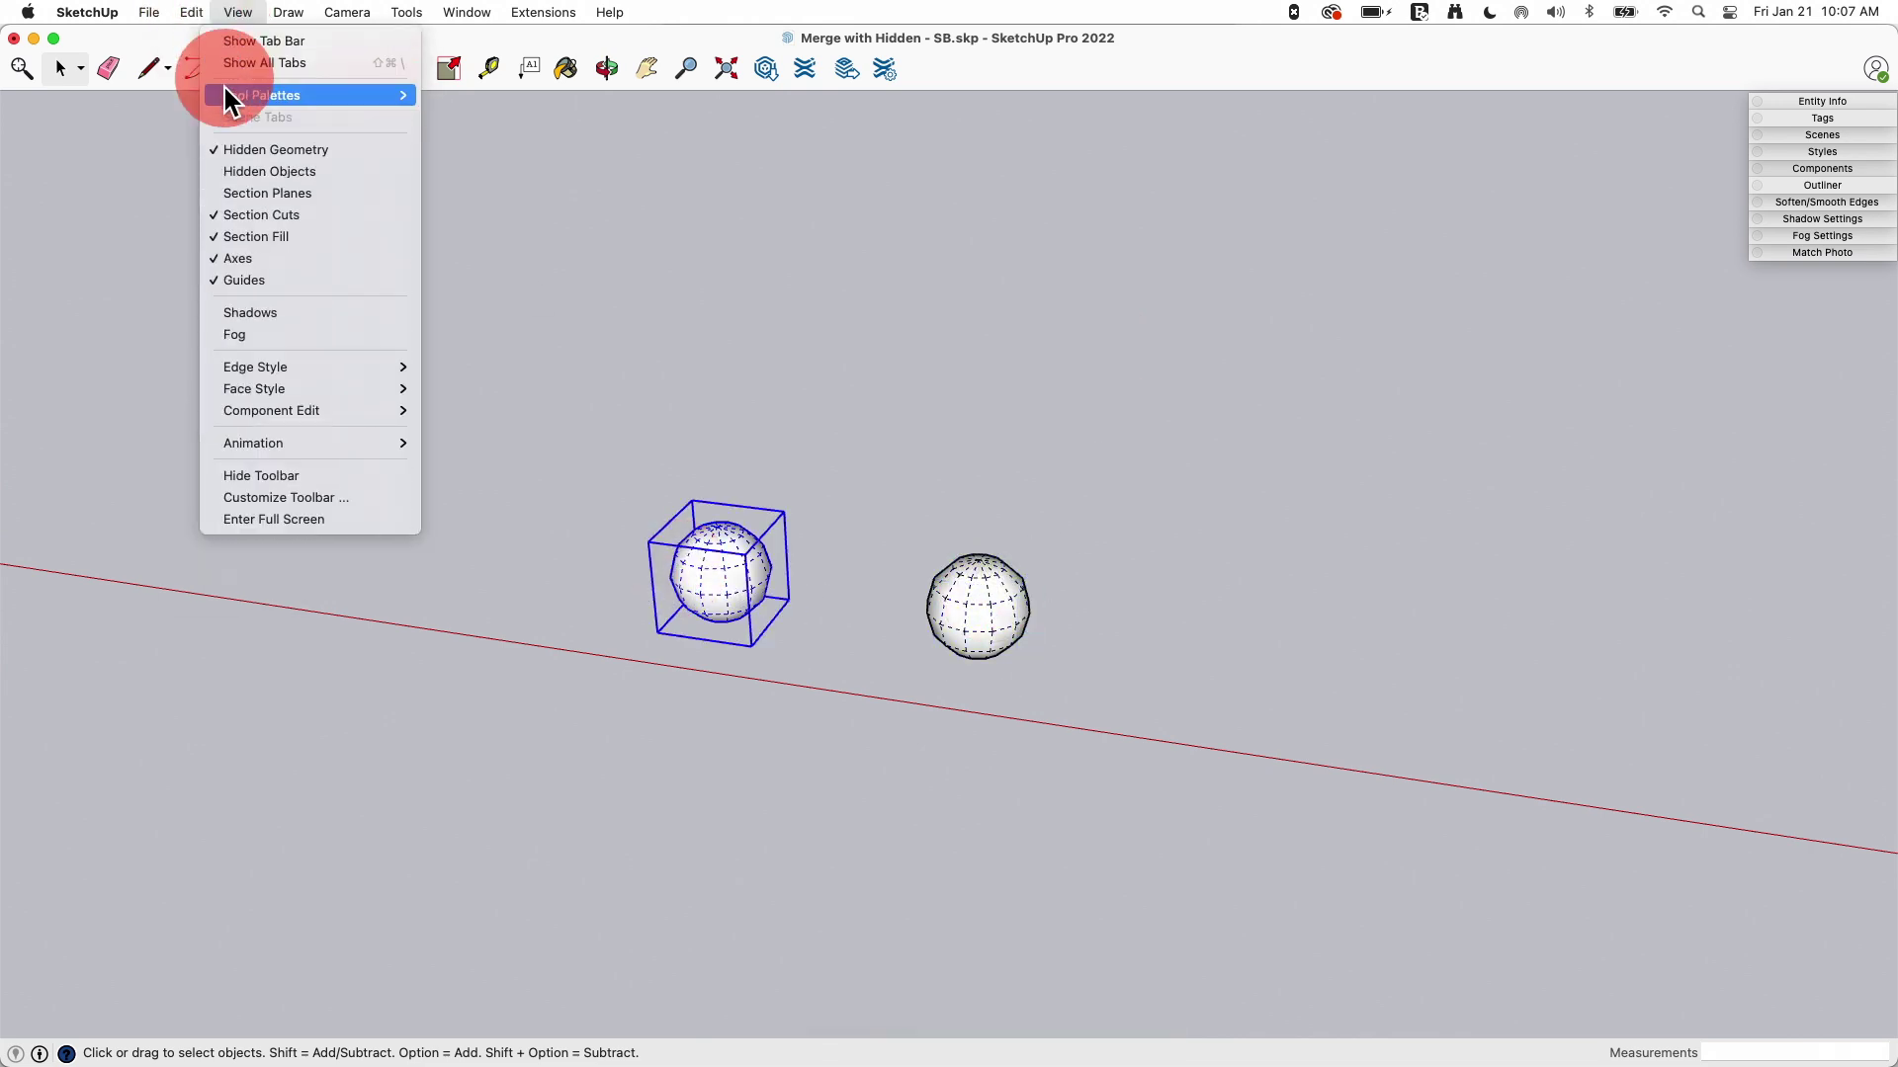
{"action": "left_click", "coordinate": [221, 144]}
{"action": "left_click", "coordinate": [928, 605]}
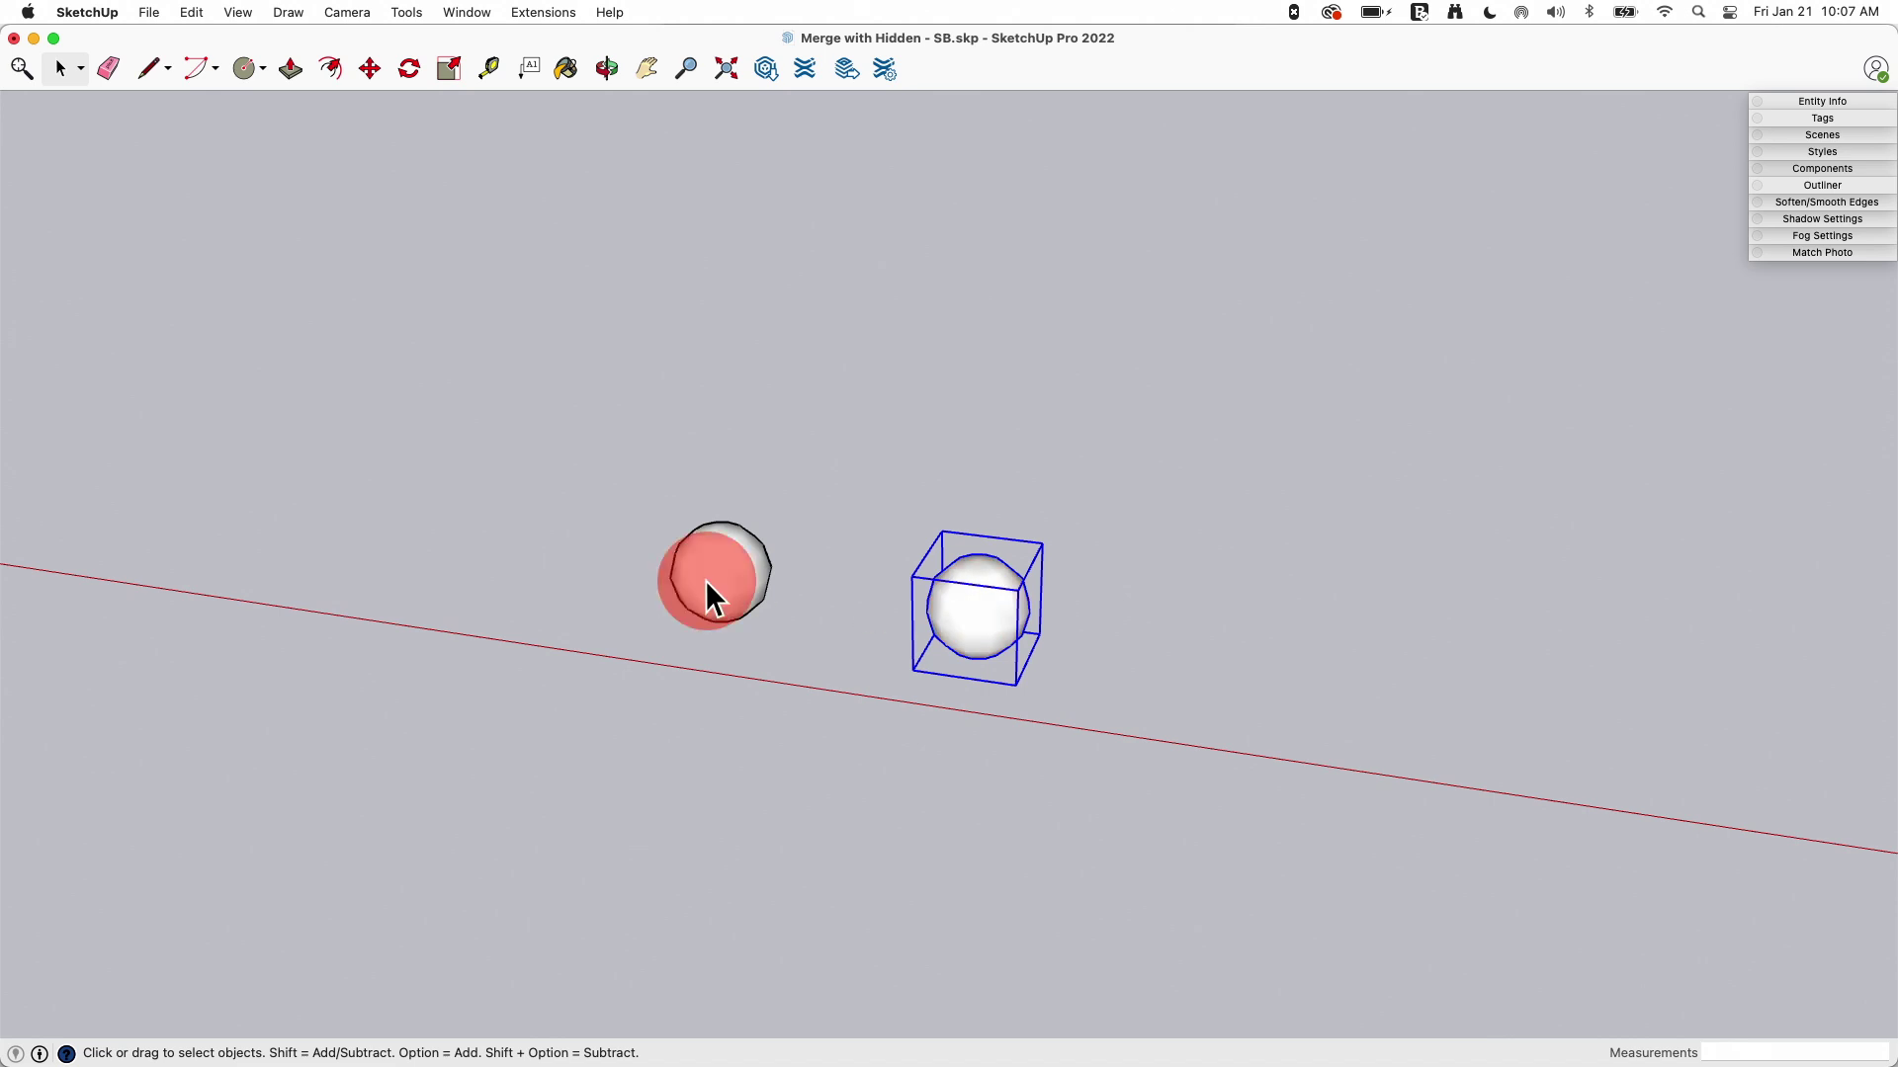
{"action": "middle_click_drag", "start_coordinate": [704, 579], "coordinate": [701, 391]}
{"action": "scroll", "coordinate": [1036, 454], "scroll_direction": "down", "scroll_amount": 2}
{"action": "scroll", "coordinate": [439, 453], "scroll_direction": "up", "scroll_amount": 5}
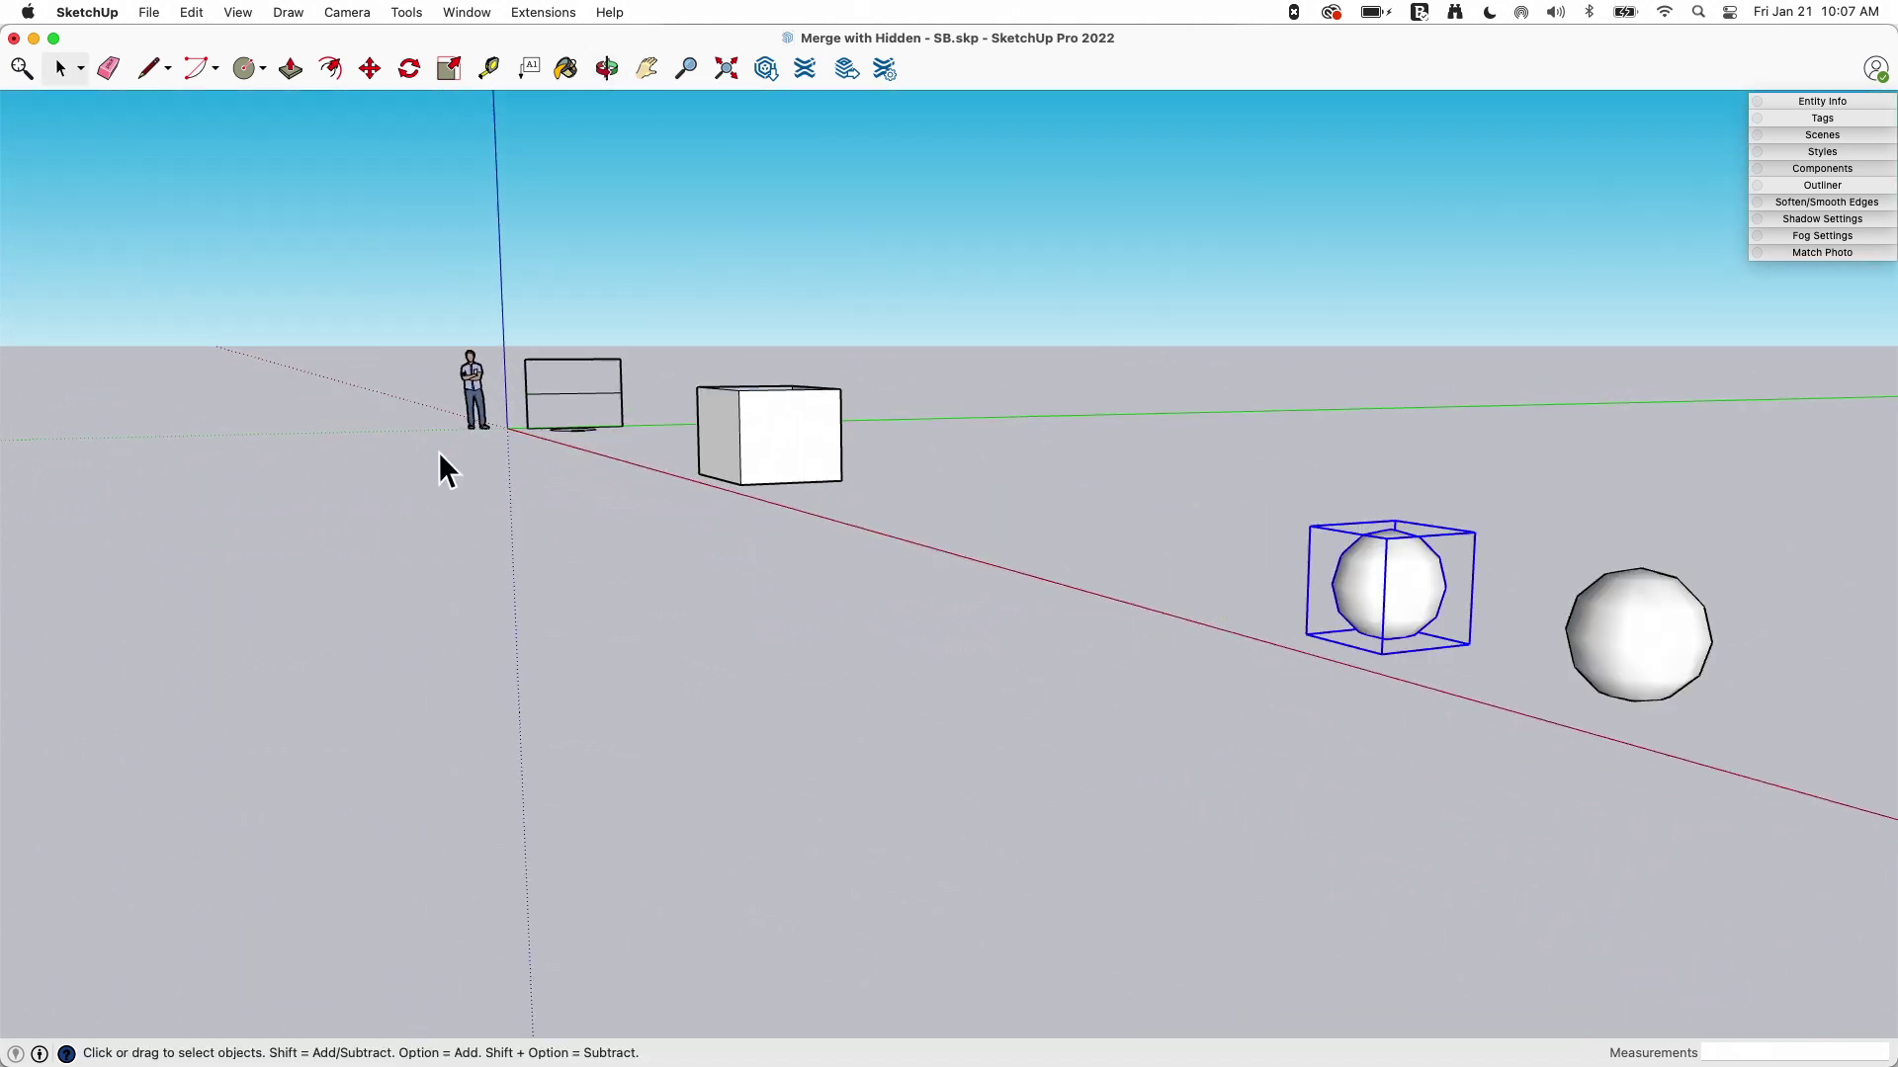
{"action": "middle_click_drag", "start_coordinate": [1266, 479], "coordinate": [1275, 504]}
{"action": "scroll", "coordinate": [1237, 690], "scroll_direction": "down", "scroll_amount": 2}
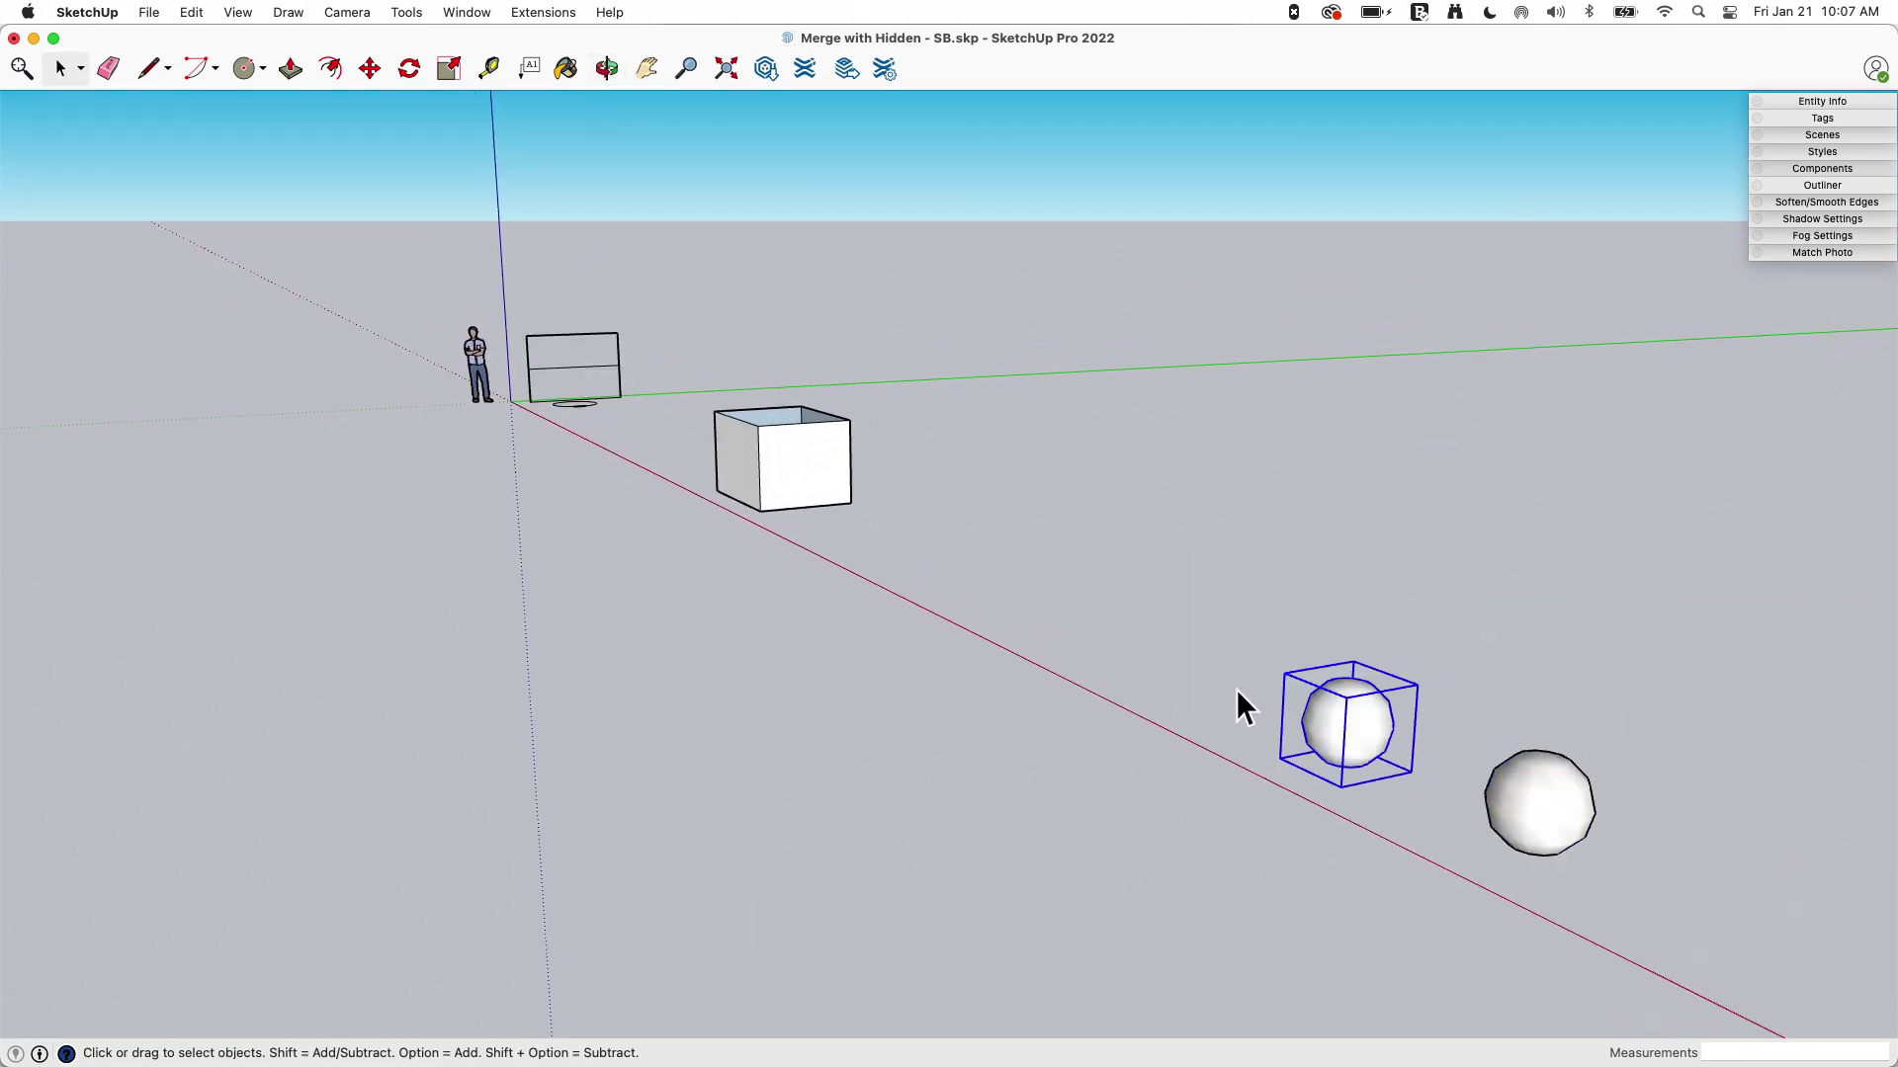
{"action": "scroll", "coordinate": [1298, 727], "scroll_direction": "up", "scroll_amount": 1}
- Select both spheres, move them along the red axis toward the box, and deselect them
{"action": "left_click_drag", "start_coordinate": [1228, 601], "coordinate": [1692, 915]}
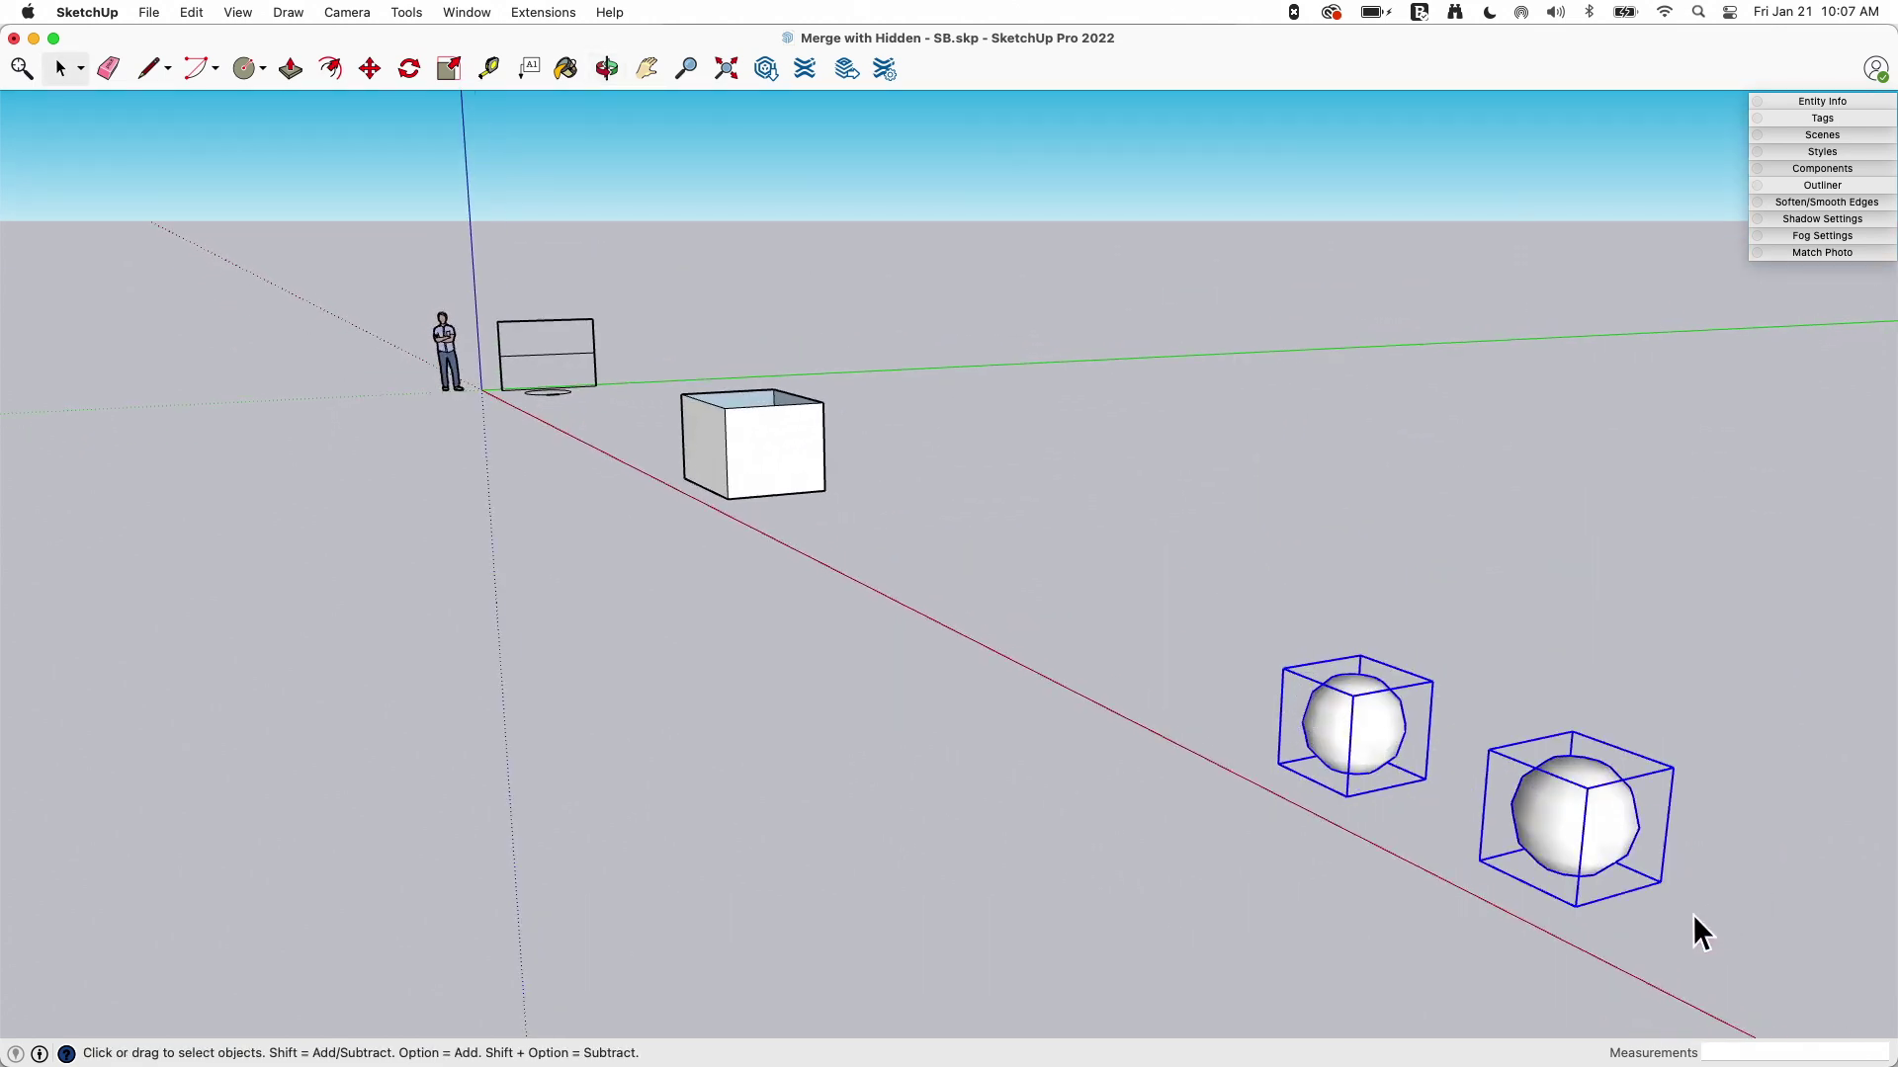
{"action": "key", "text": "m"}
{"action": "left_click", "coordinate": [1596, 972]}
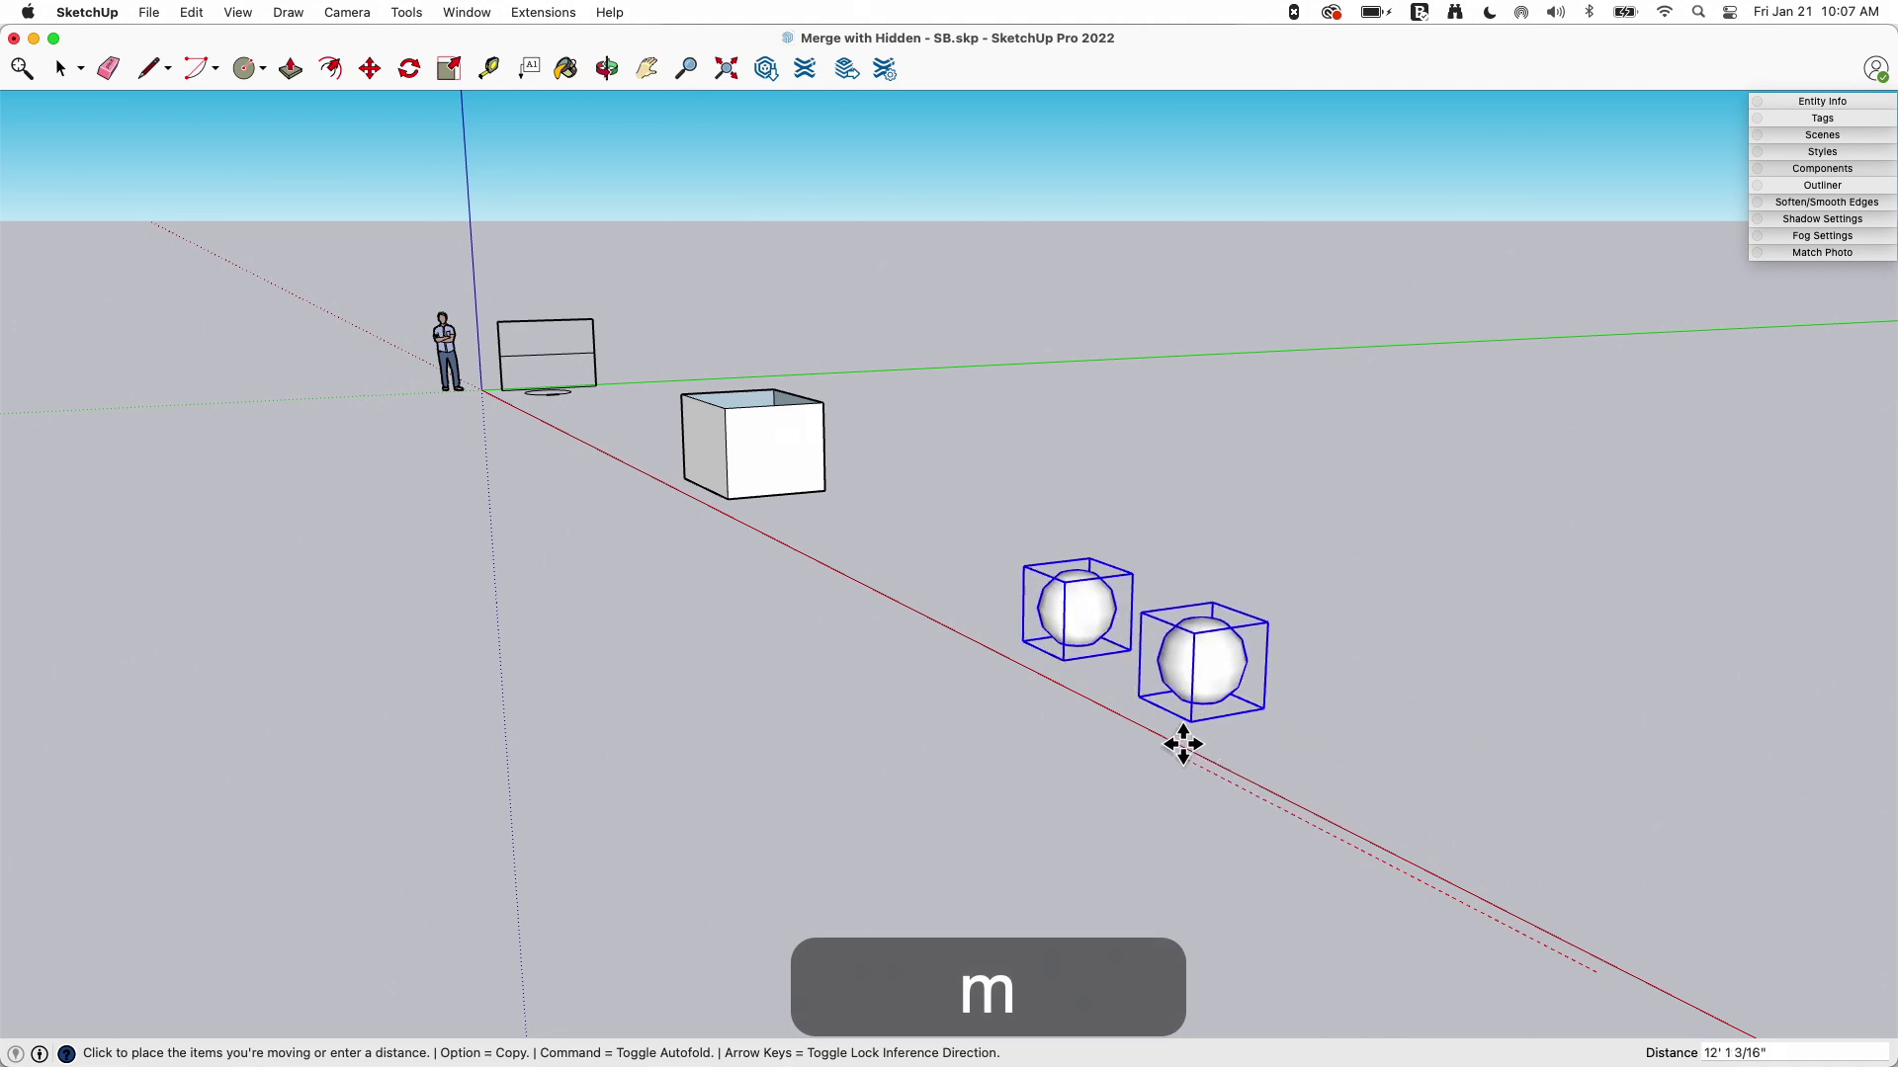
{"action": "left_click", "coordinate": [1108, 703]}
{"action": "scroll", "coordinate": [635, 508], "scroll_direction": "up", "scroll_amount": 2}
{"action": "middle_click_drag", "start_coordinate": [635, 508], "coordinate": [834, 648]}
{"action": "key", "text": "space"}
{"action": "left_click", "coordinate": [636, 818]}
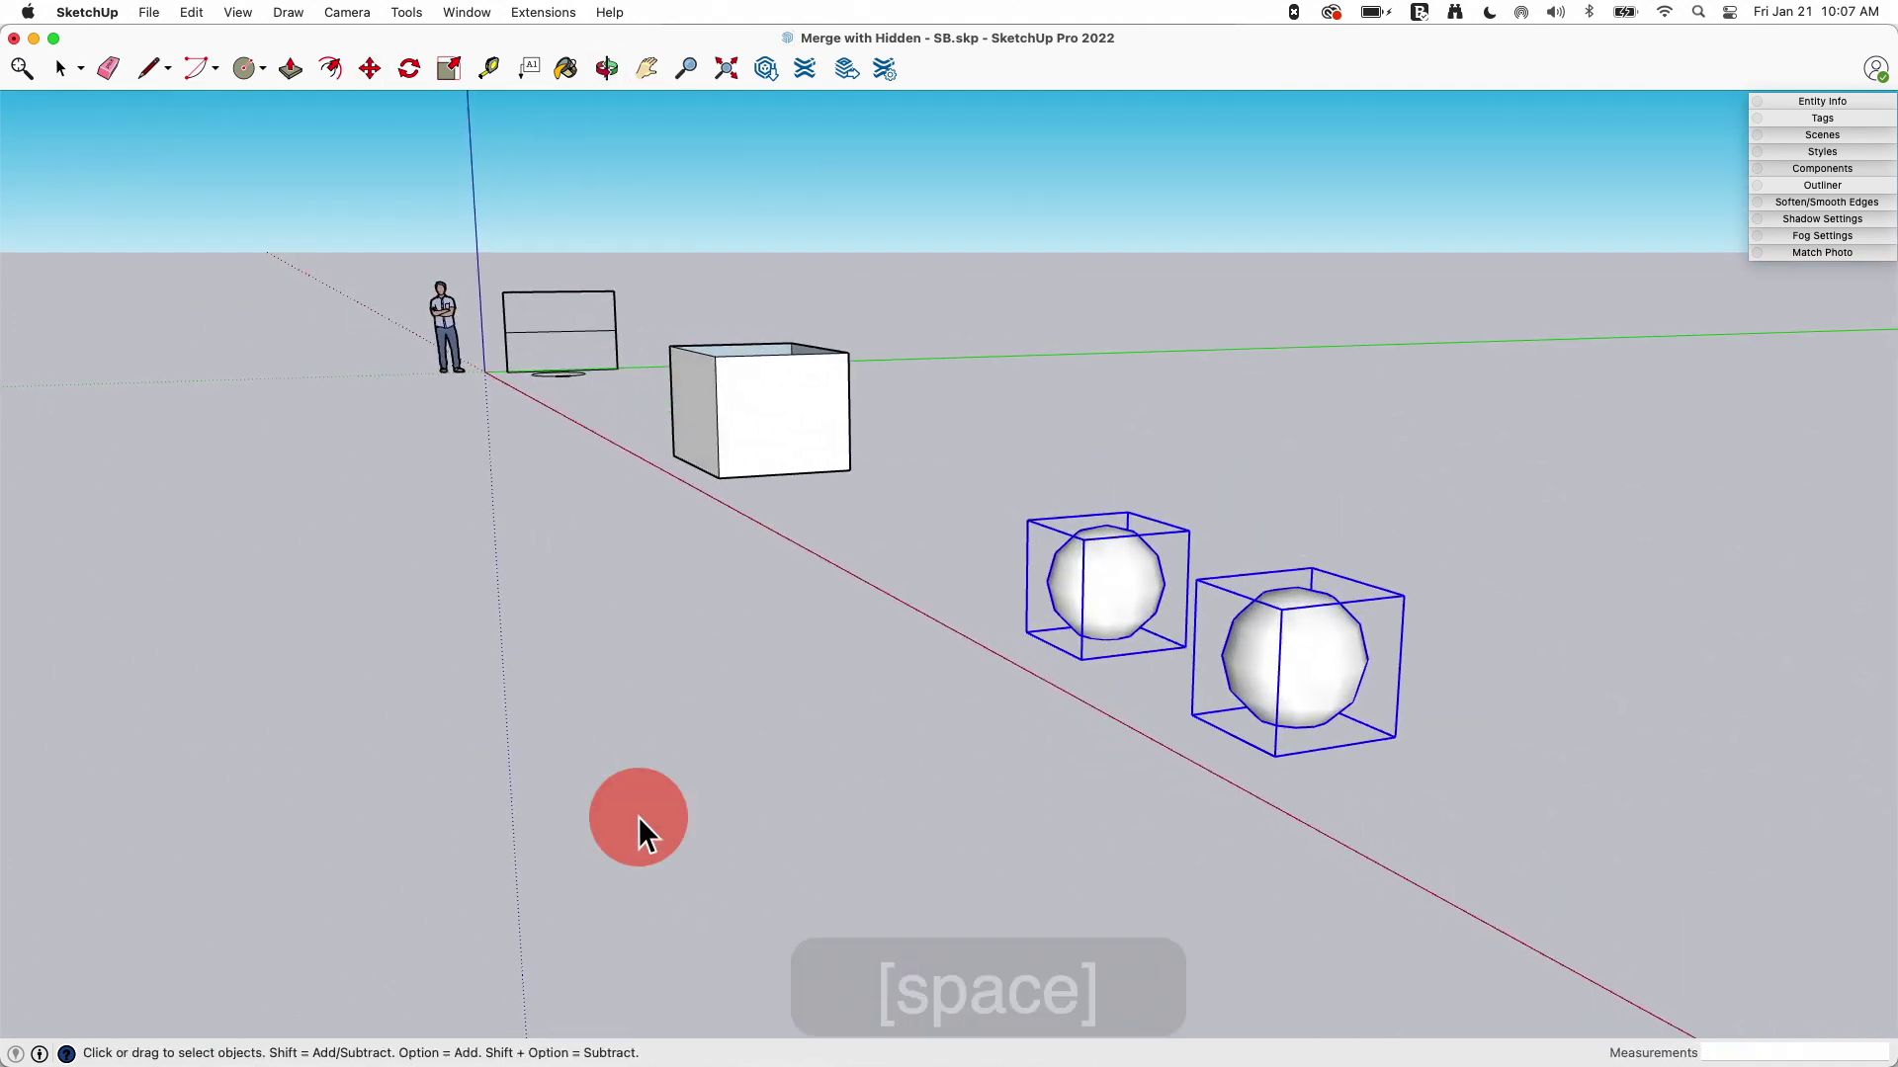